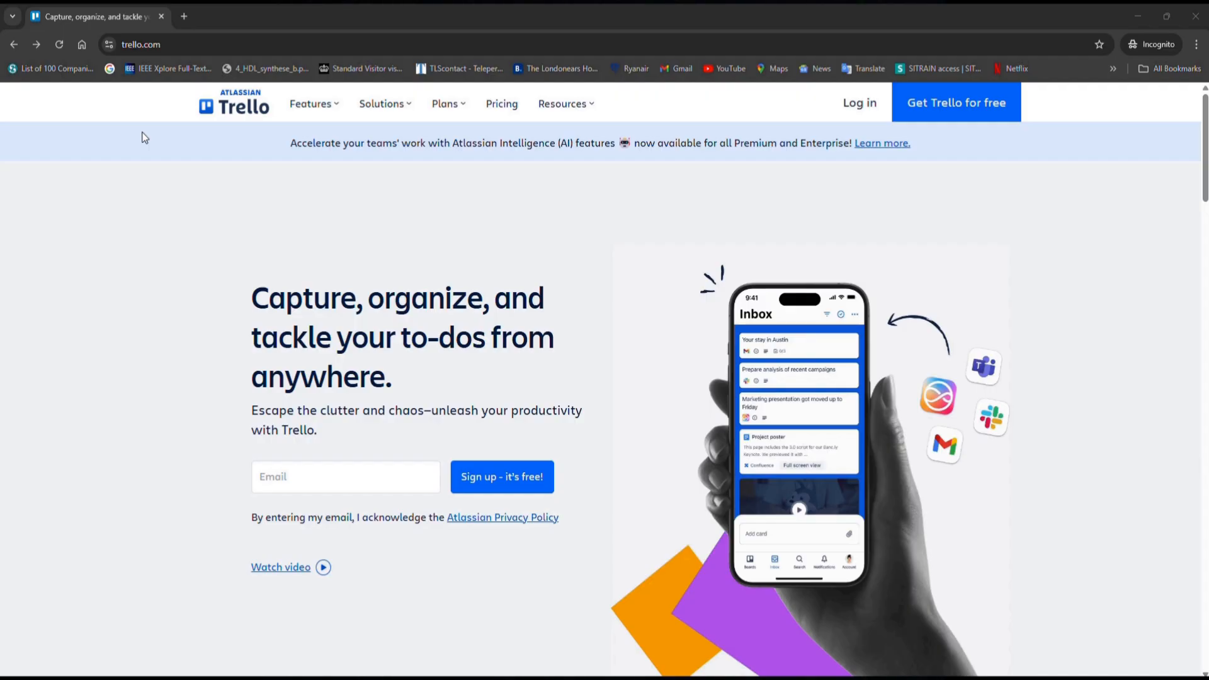
Examine the Trello homepage, including the Inbox, Boards and Planner overview and the "From message to action" section, and return to its beginning
{"action": "scroll", "coordinate": [143, 134], "scroll_direction": "down", "scroll_amount": 4}
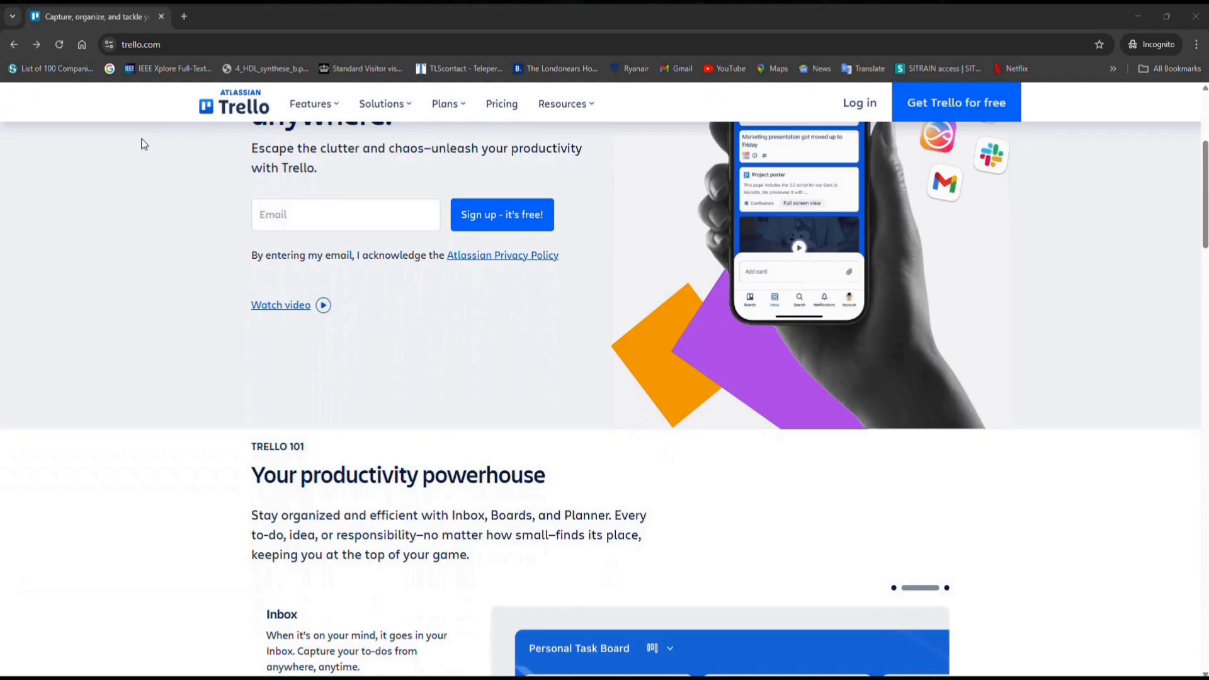
{"action": "scroll", "coordinate": [143, 144], "scroll_direction": "down", "scroll_amount": 2}
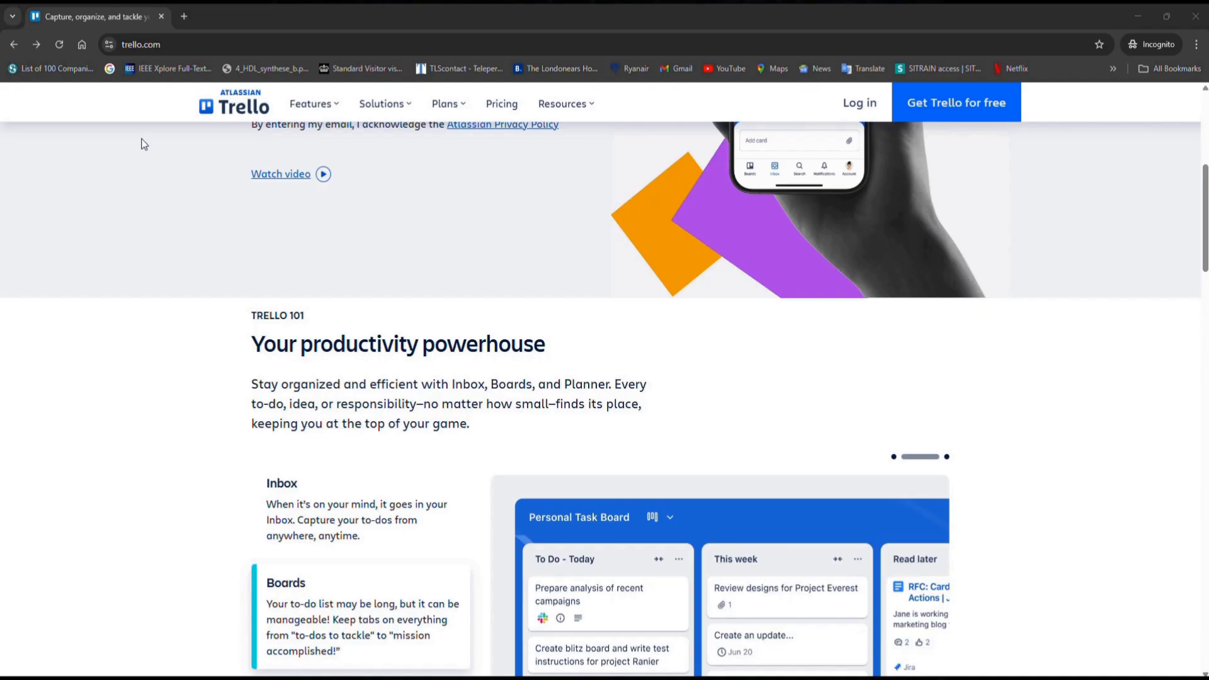
{"action": "scroll", "coordinate": [143, 144], "scroll_direction": "down", "scroll_amount": 3}
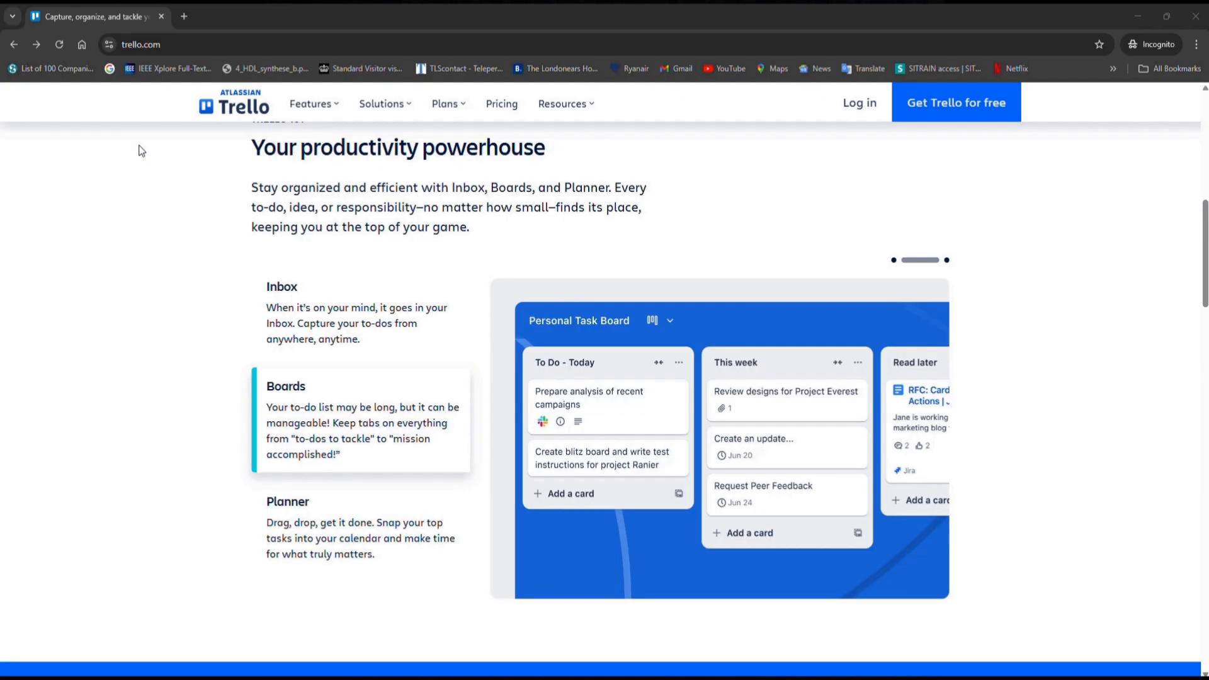
{"action": "scroll", "coordinate": [142, 150], "scroll_direction": "down", "scroll_amount": 1}
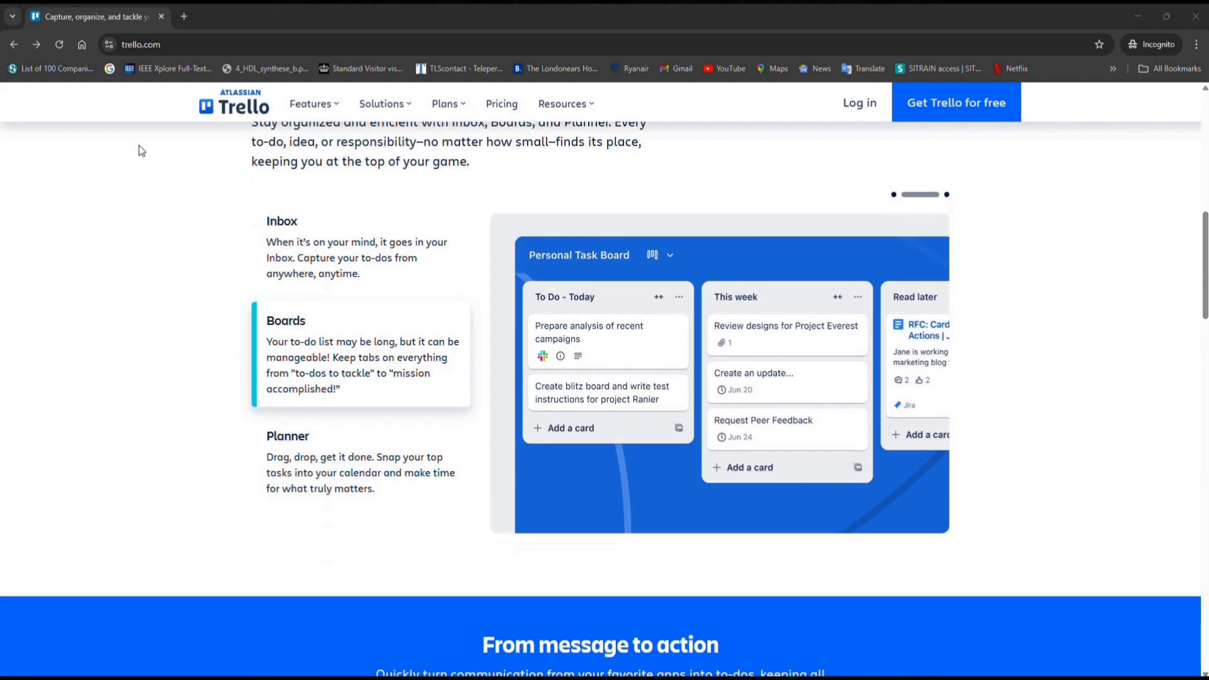
{"action": "left_click", "coordinate": [947, 195]}
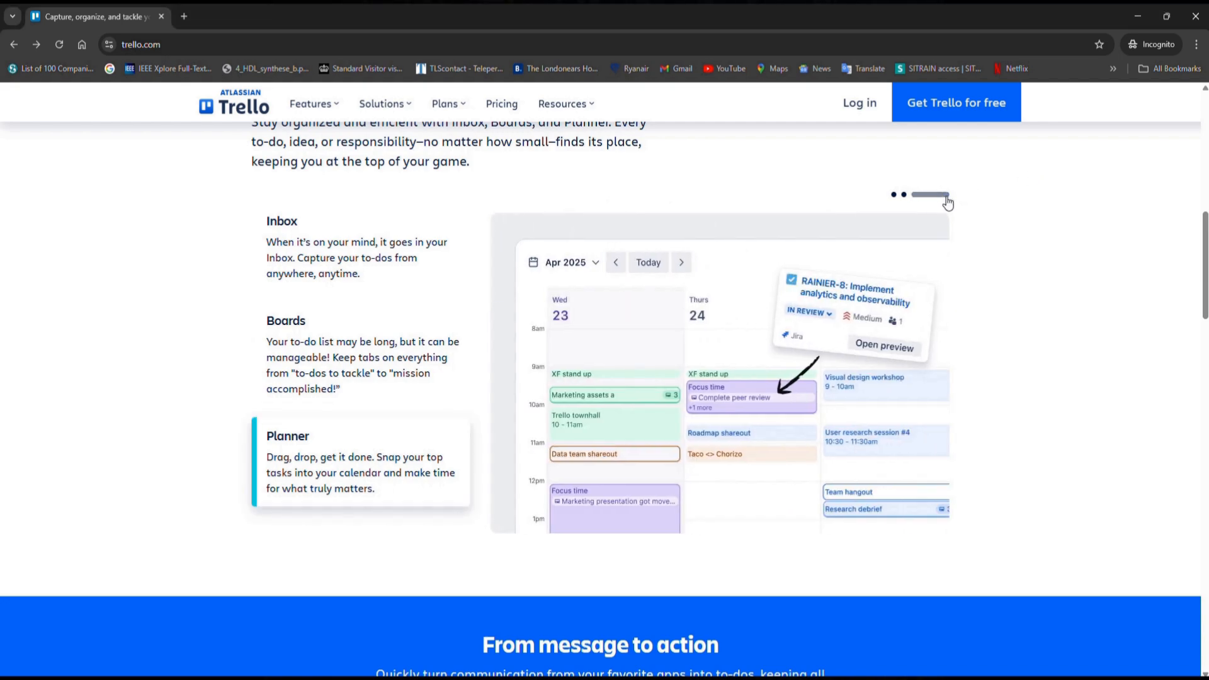
{"action": "scroll", "coordinate": [948, 202], "scroll_direction": "down", "scroll_amount": 2}
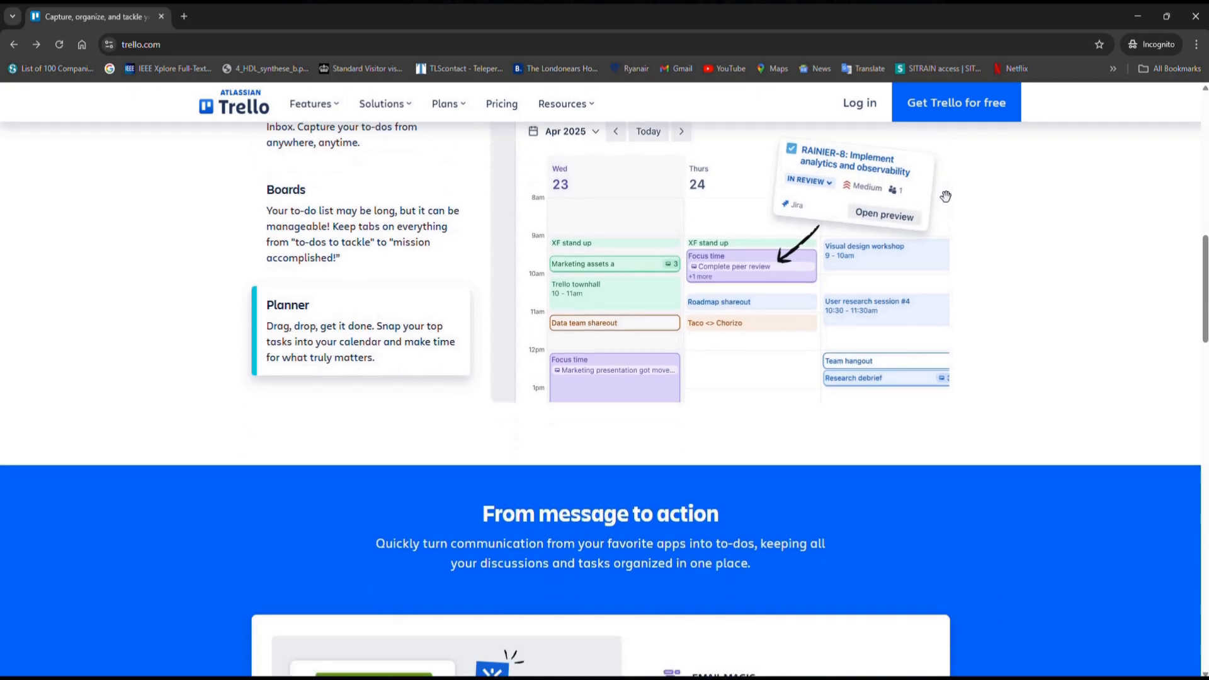
{"action": "scroll", "coordinate": [946, 196], "scroll_direction": "down", "scroll_amount": 2}
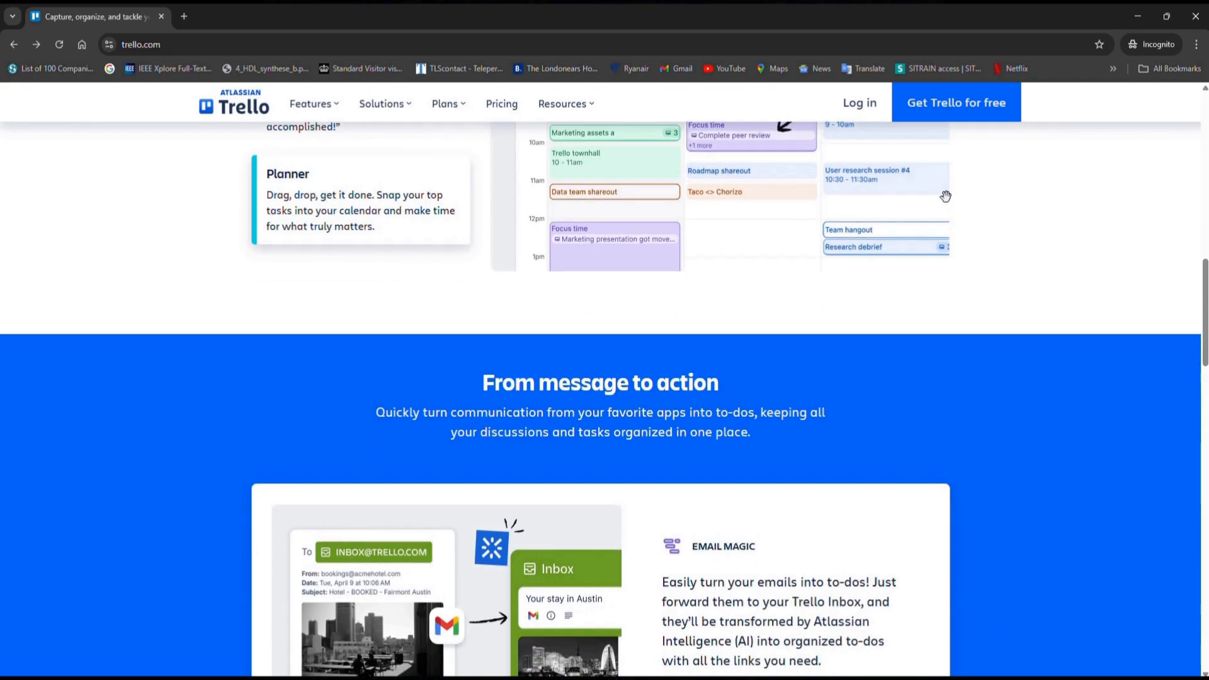
{"action": "scroll", "coordinate": [946, 196], "scroll_direction": "down", "scroll_amount": 1}
{"action": "scroll", "coordinate": [946, 196], "scroll_direction": "down", "scroll_amount": 4}
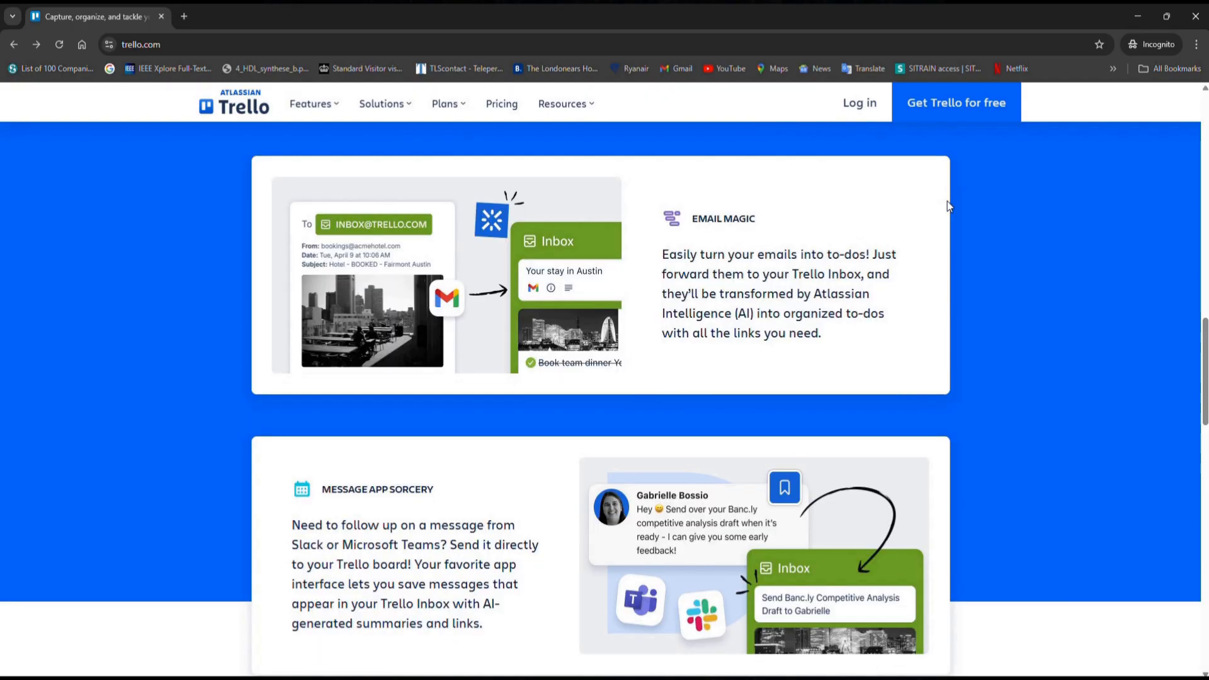
{"action": "scroll", "coordinate": [947, 201], "scroll_direction": "up", "scroll_amount": 3}
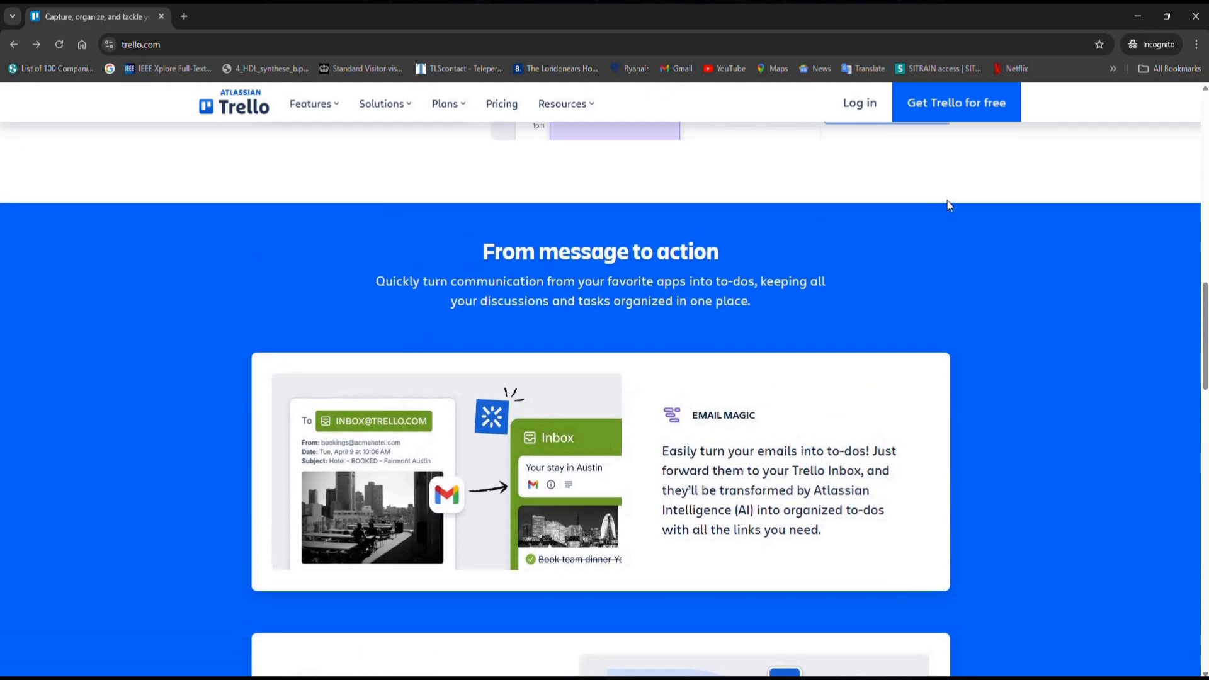
{"action": "scroll", "coordinate": [948, 200], "scroll_direction": "up", "scroll_amount": 11}
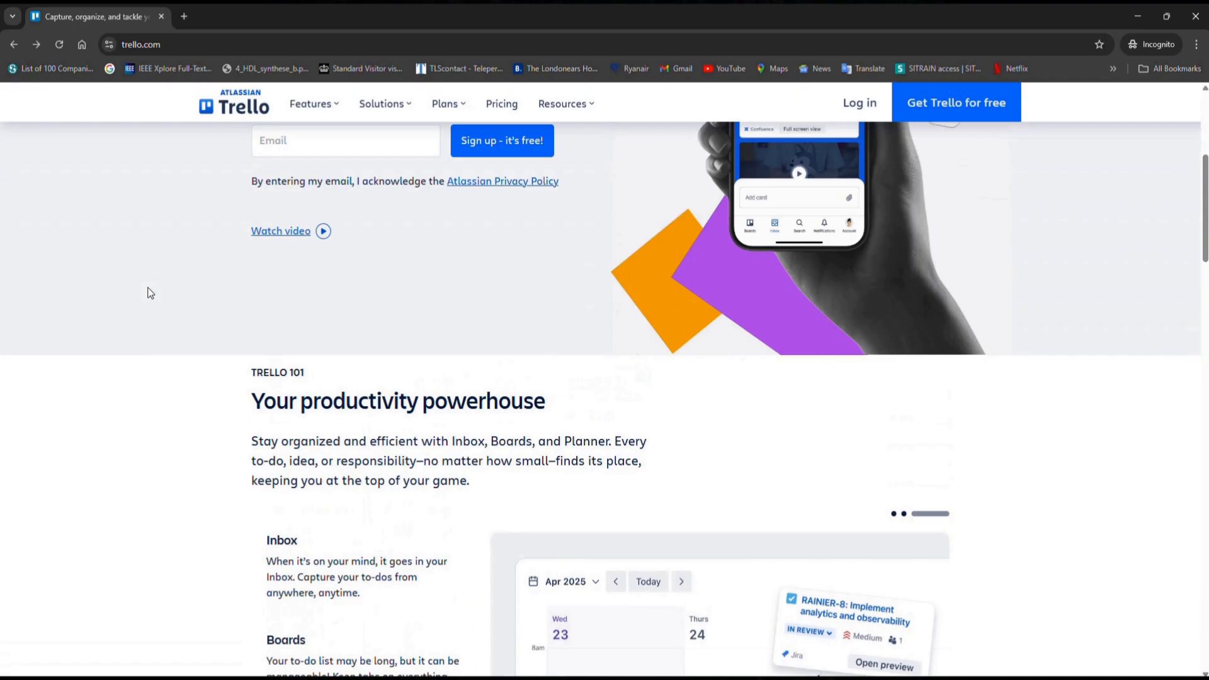
{"action": "scroll", "coordinate": [148, 290], "scroll_direction": "up", "scroll_amount": 2}
{"action": "left_click", "coordinate": [173, 43]}
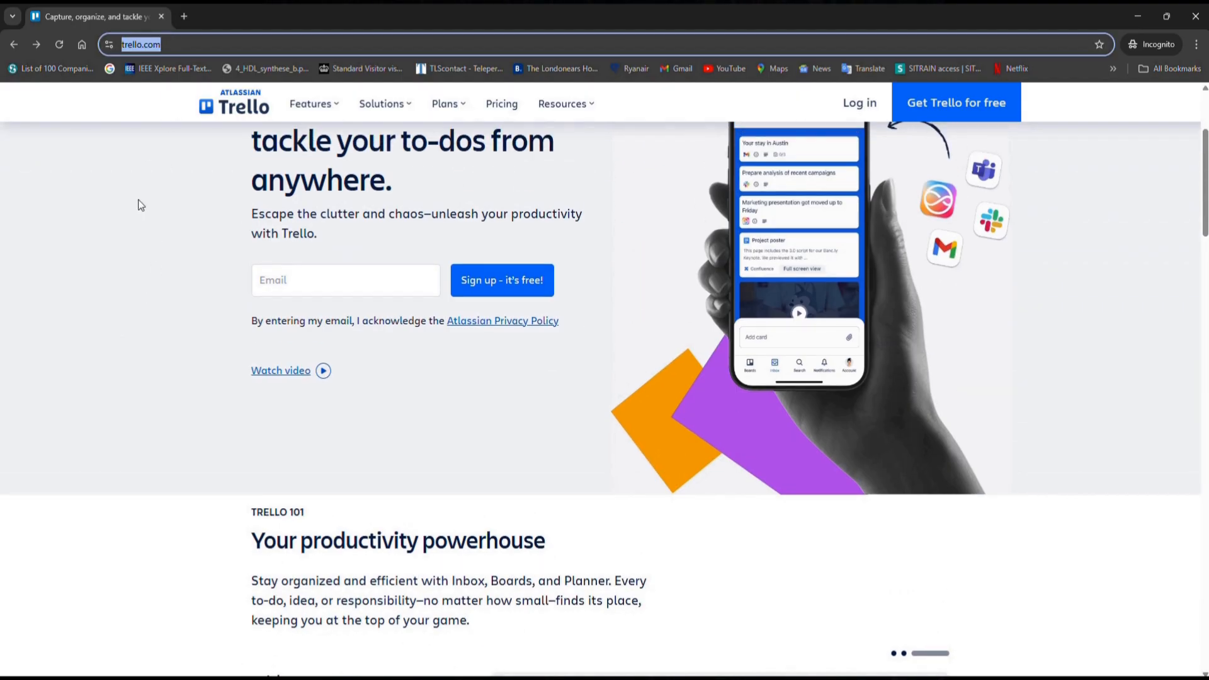
{"action": "left_click", "coordinate": [143, 238]}
{"action": "scroll", "coordinate": [145, 241], "scroll_direction": "up", "scroll_amount": 3}
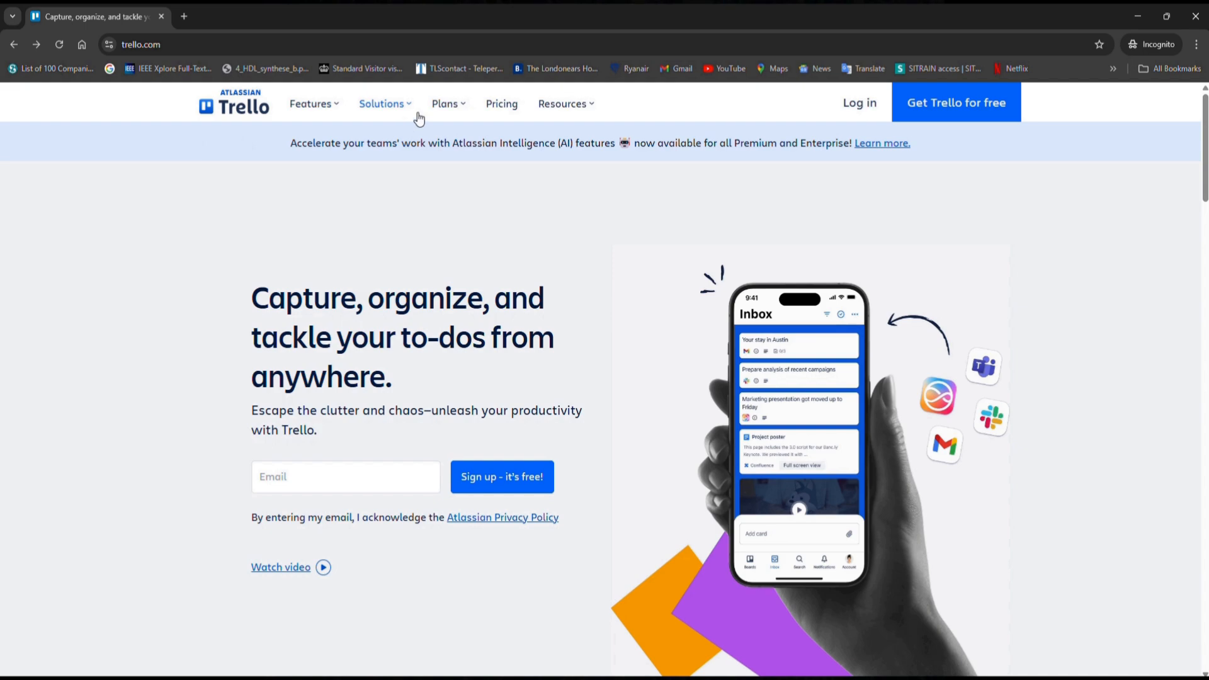
View the pricing page and compare the Free, Standard, Premium and Enterprise plans, highlighting the Free plan's collaborator limit
{"action": "left_click", "coordinate": [502, 105]}
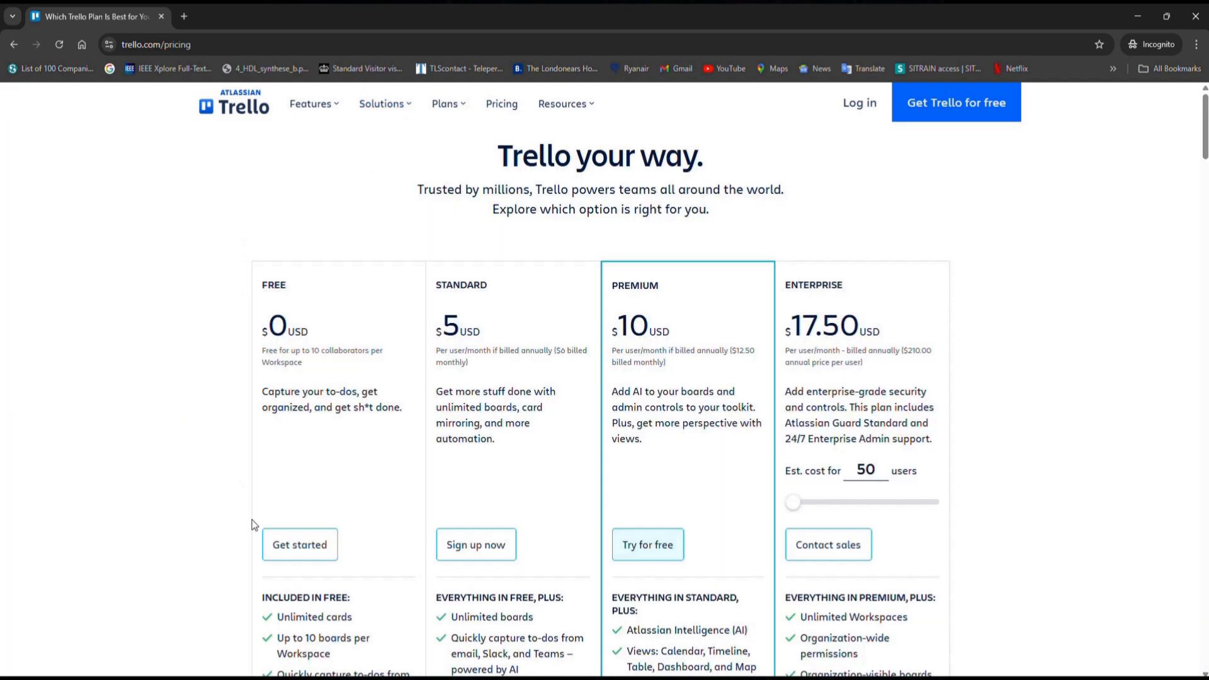
{"action": "scroll", "coordinate": [257, 298], "scroll_direction": "down", "scroll_amount": 1}
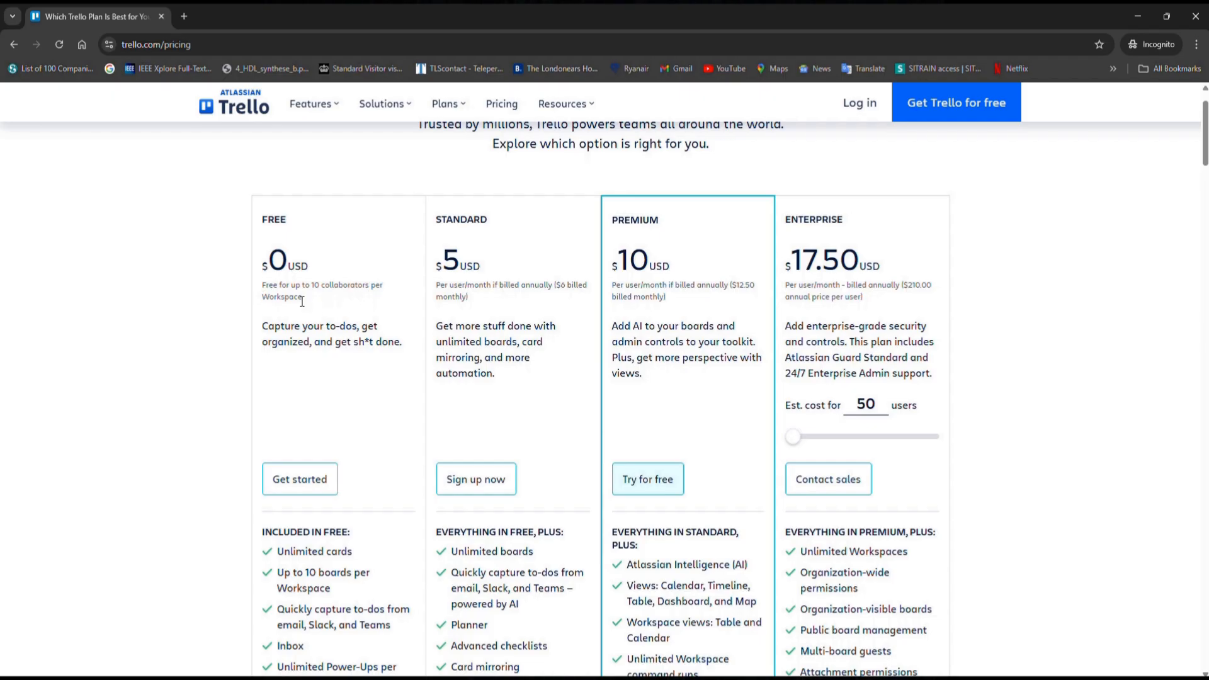
{"action": "left_click_drag", "start_coordinate": [301, 302], "coordinate": [262, 285]}
{"action": "scroll", "coordinate": [230, 360], "scroll_direction": "down", "scroll_amount": 3}
{"action": "scroll", "coordinate": [230, 361], "scroll_direction": "down", "scroll_amount": 1}
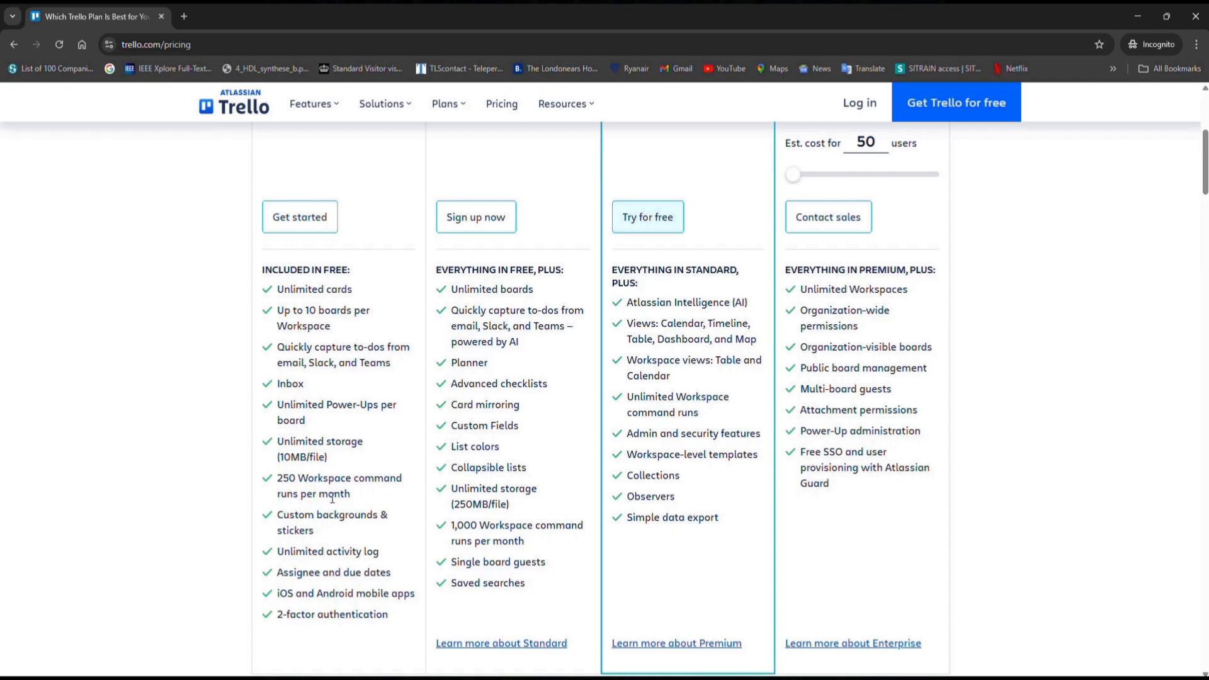
{"action": "scroll", "coordinate": [233, 319], "scroll_direction": "up", "scroll_amount": 3}
{"action": "scroll", "coordinate": [234, 319], "scroll_direction": "down", "scroll_amount": 3}
{"action": "scroll", "coordinate": [233, 319], "scroll_direction": "down", "scroll_amount": 2}
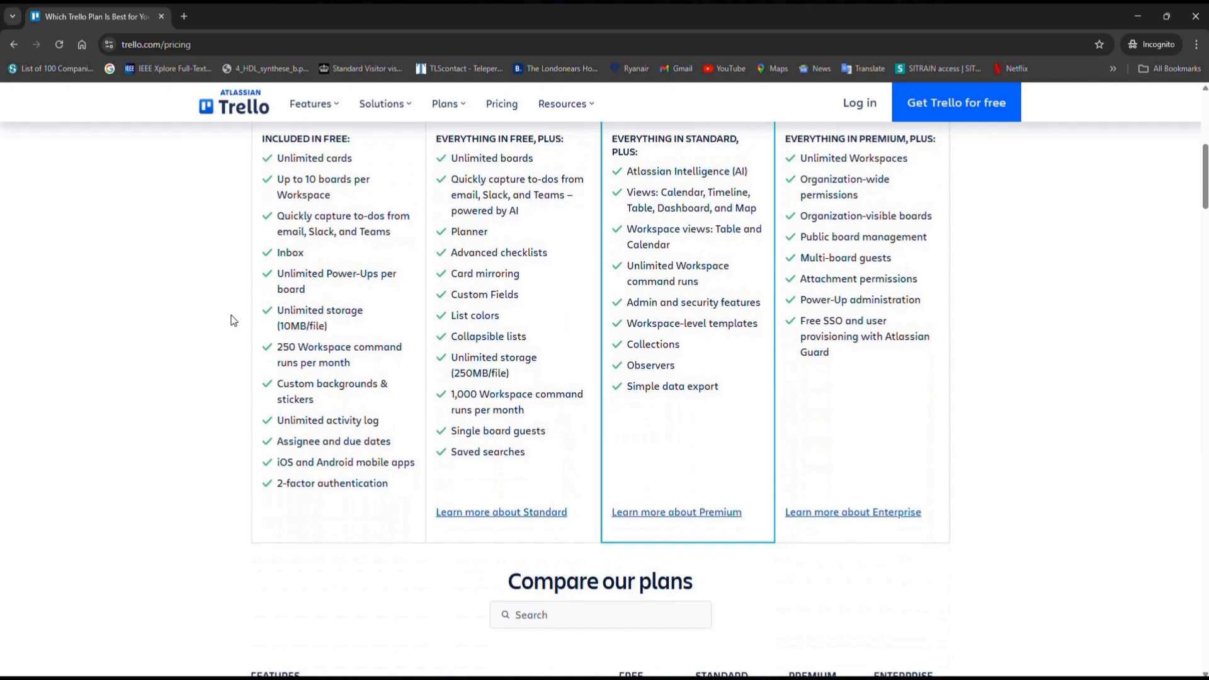
{"action": "scroll", "coordinate": [233, 321], "scroll_direction": "up", "scroll_amount": 7}
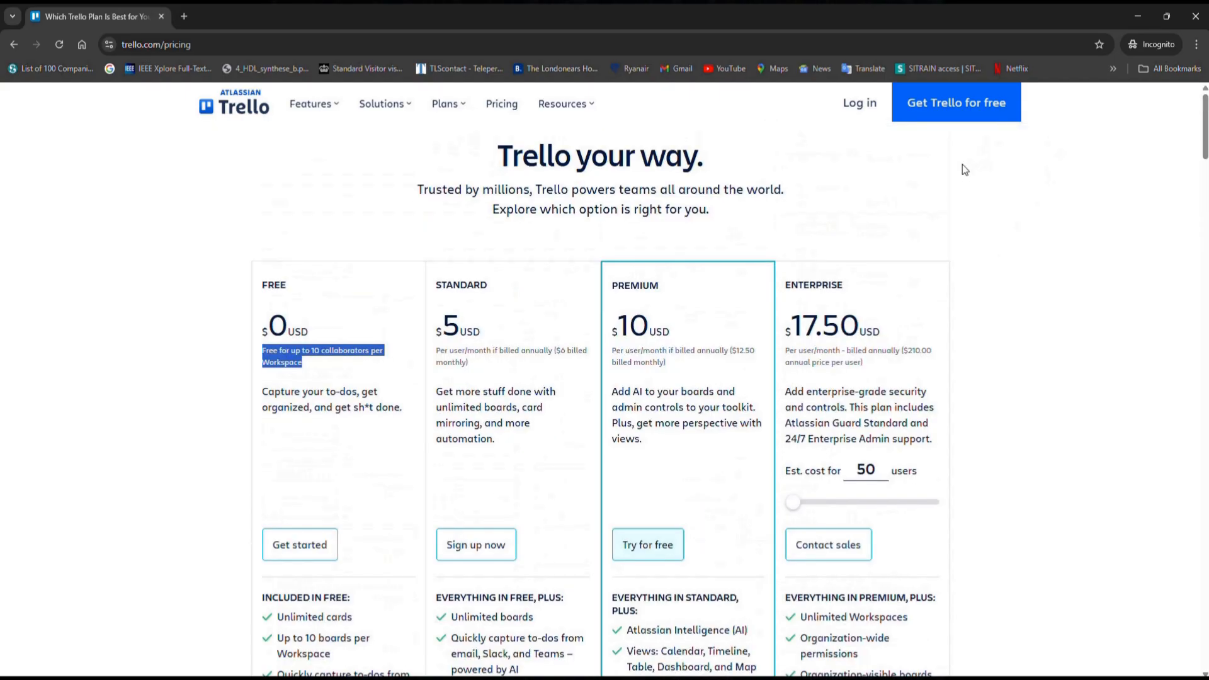
Start a free Trello sign-up and continue with a Google account
{"action": "left_click", "coordinate": [956, 117]}
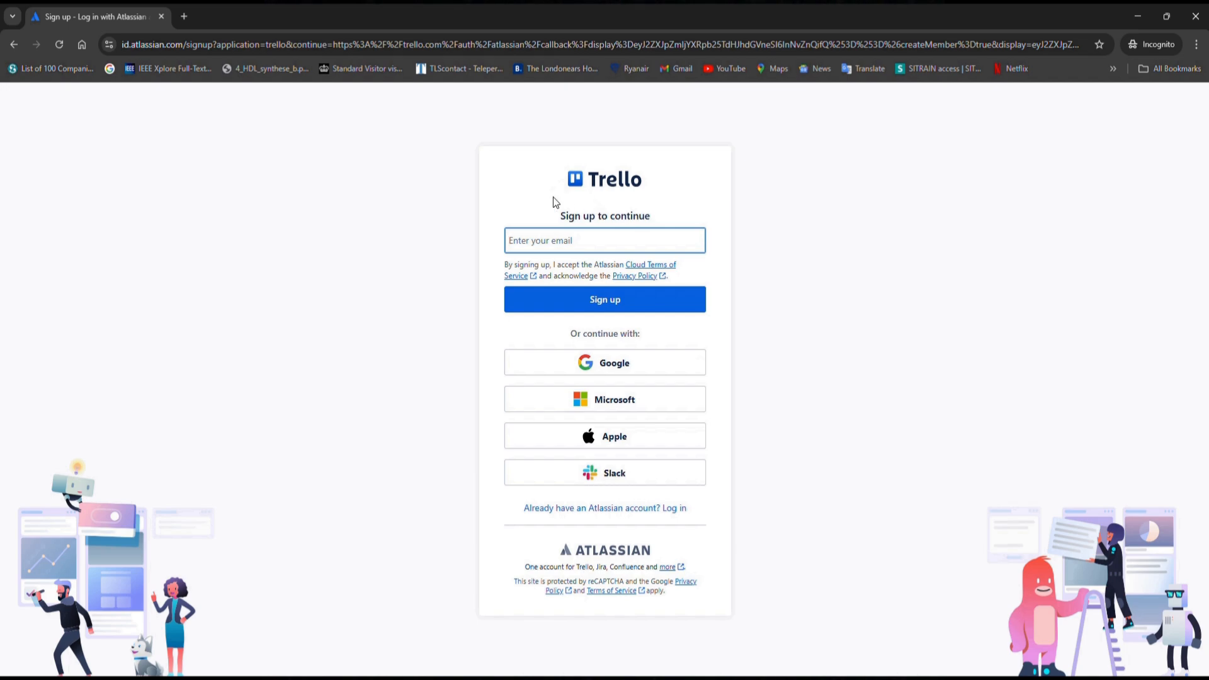
{"action": "left_click", "coordinate": [624, 373]}
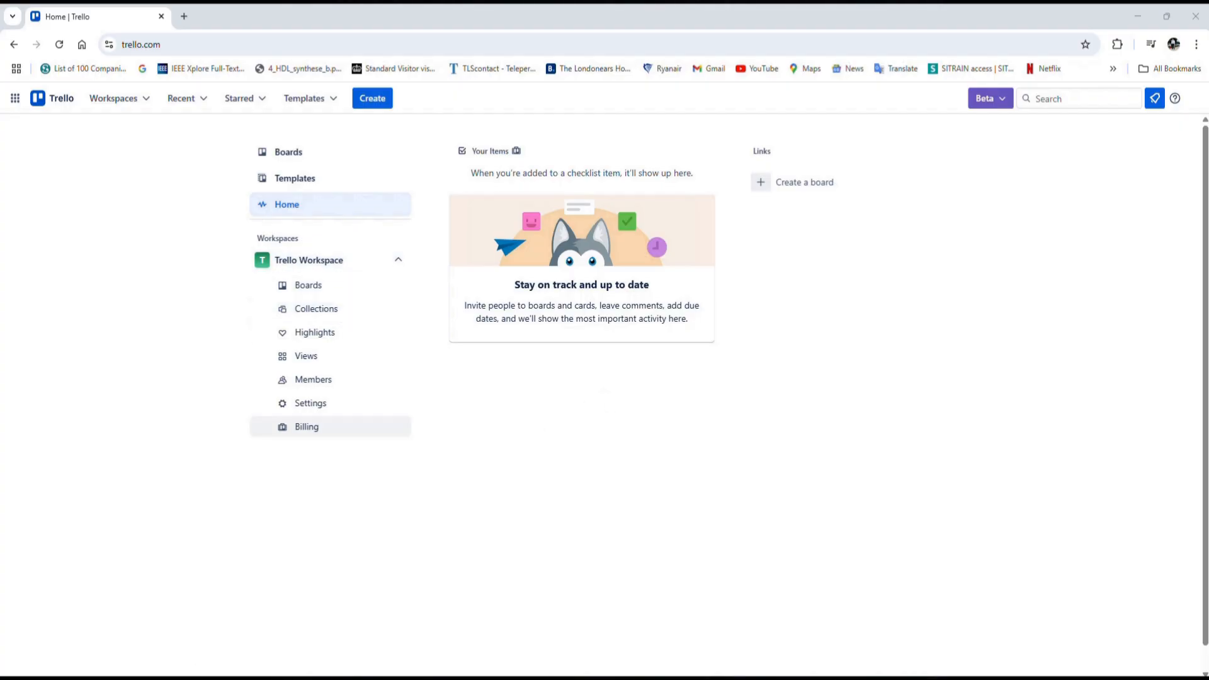
View the account's boards page and browse the template gallery through the Business, Design and Education sections
{"action": "left_click", "coordinate": [306, 155]}
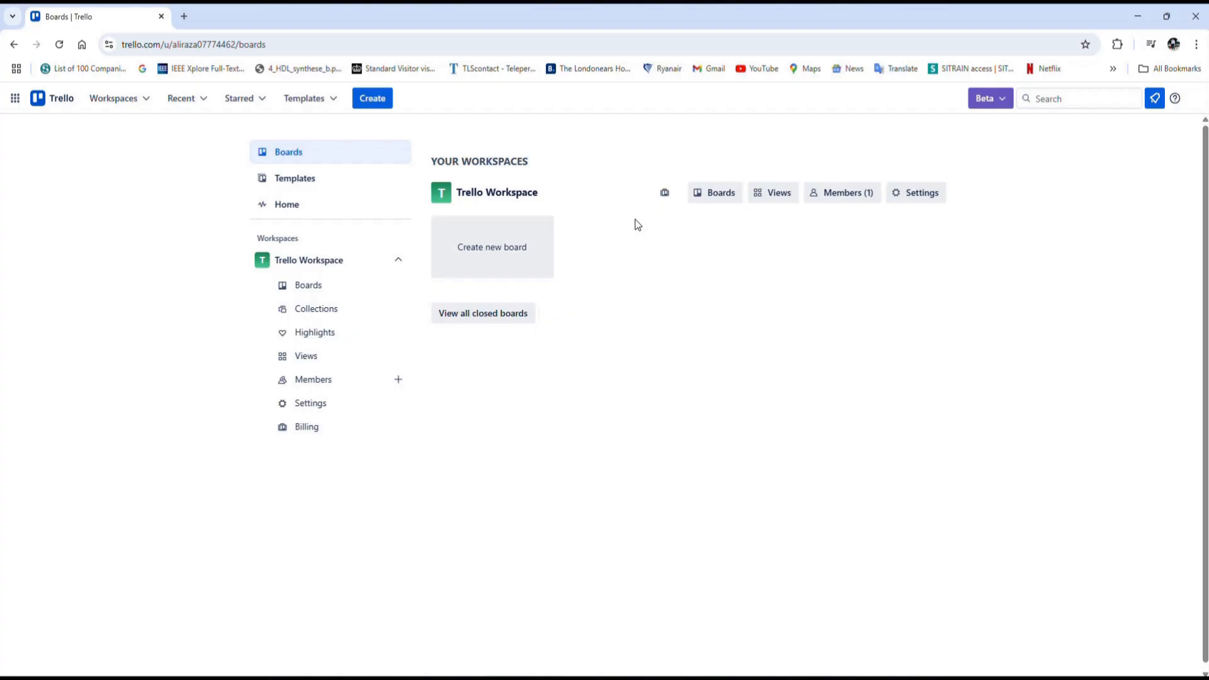
{"action": "left_click", "coordinate": [318, 182]}
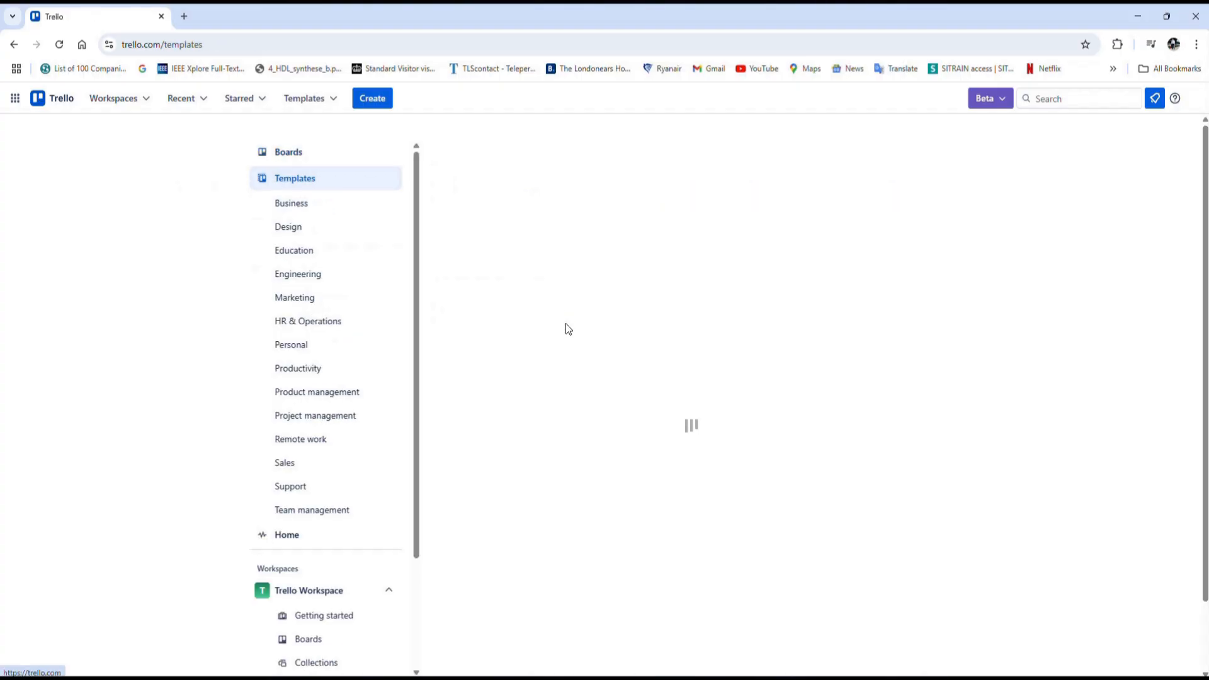
{"action": "scroll", "coordinate": [1066, 290], "scroll_direction": "down", "scroll_amount": 5}
{"action": "scroll", "coordinate": [1066, 290], "scroll_direction": "down", "scroll_amount": 3}
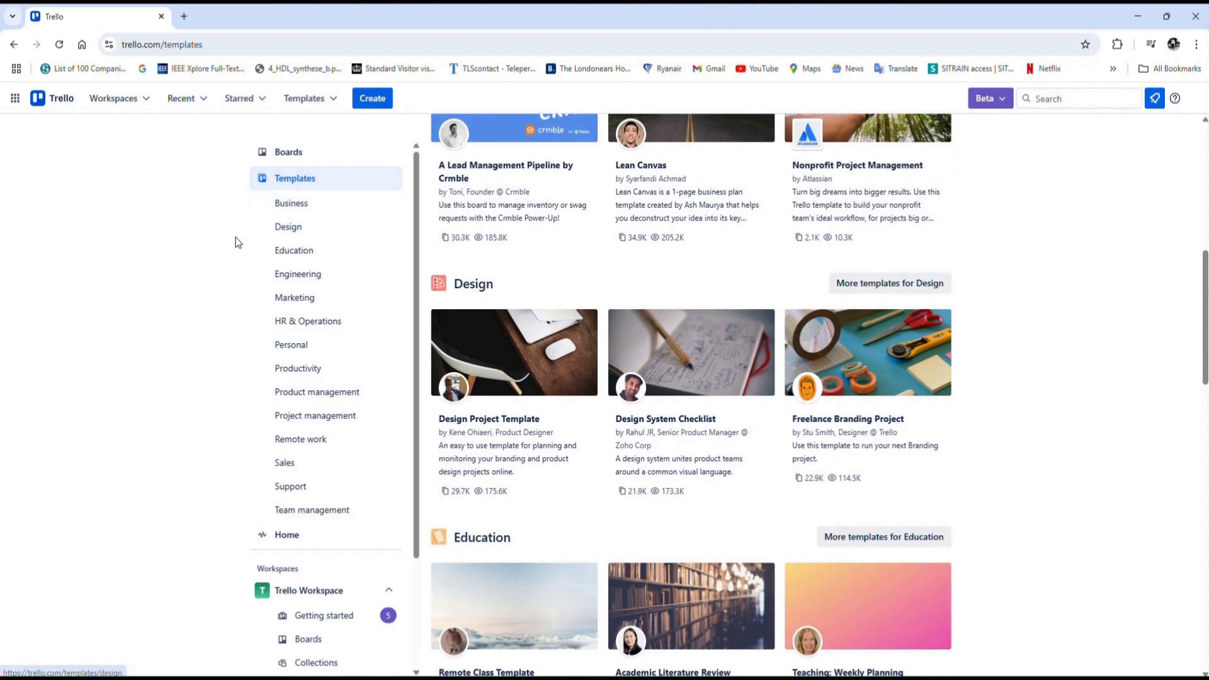
Look through the Business, Design, Engineering, Marketing, HR & Operations, Product management and Project management template categories
{"action": "left_click", "coordinate": [301, 205]}
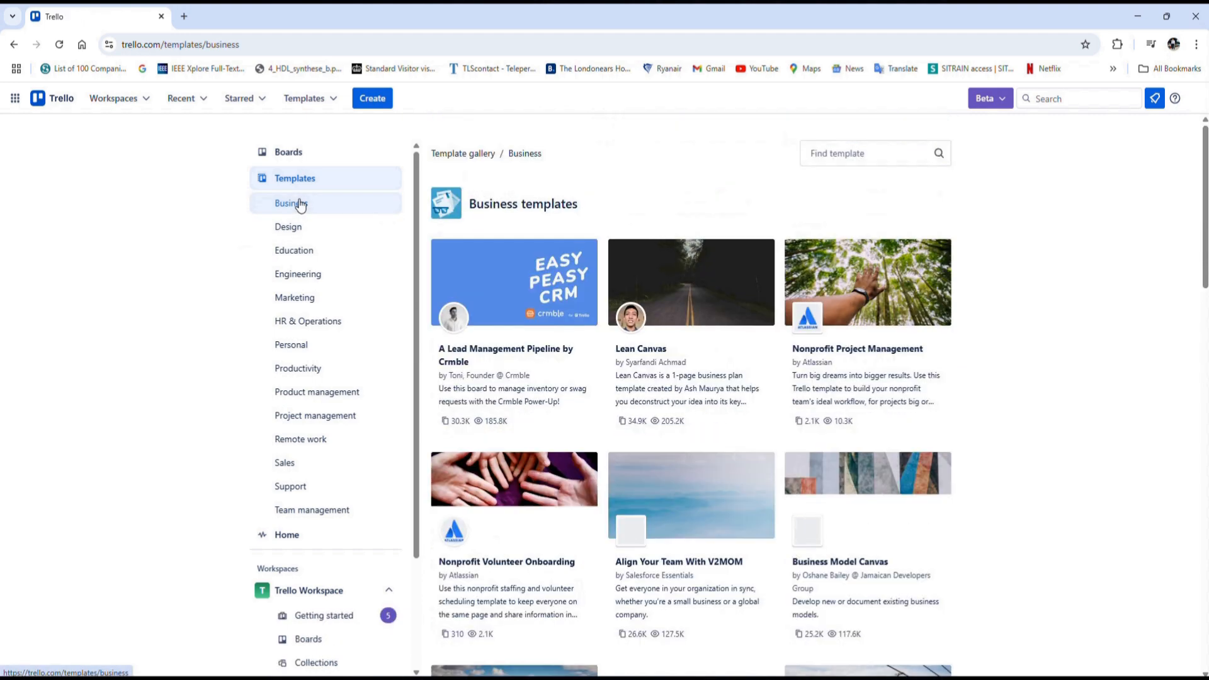
{"action": "left_click", "coordinate": [307, 229]}
{"action": "left_click", "coordinate": [319, 273]}
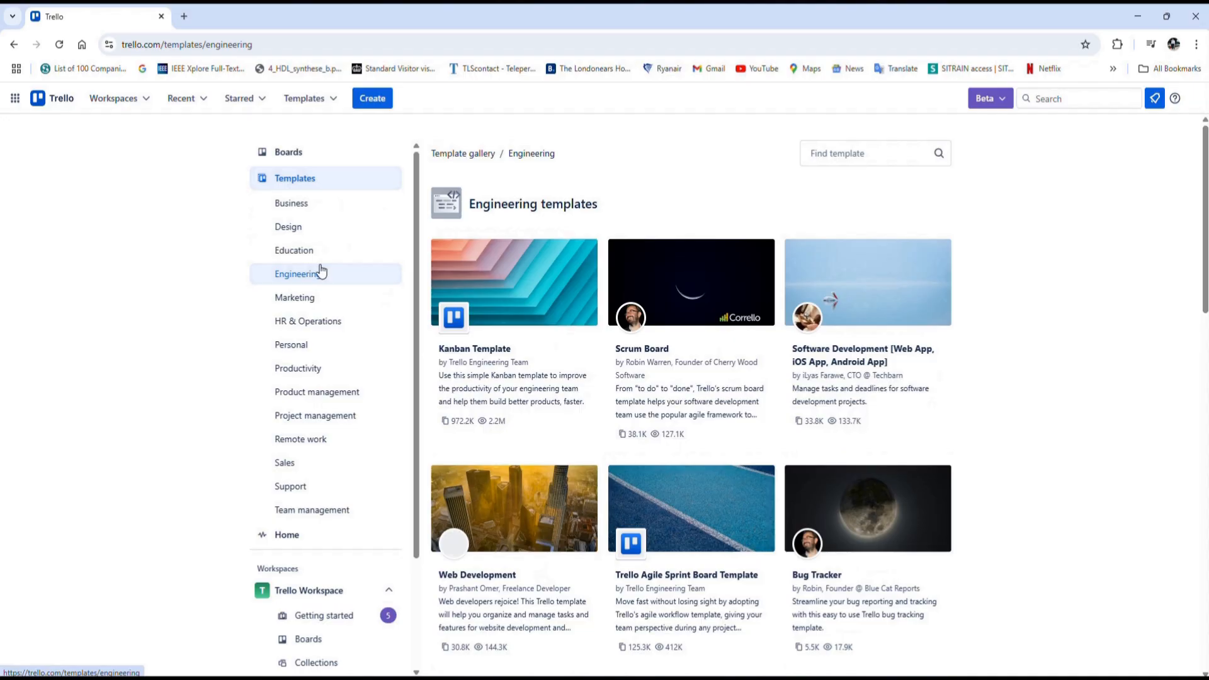
{"action": "left_click", "coordinate": [302, 302]}
{"action": "left_click", "coordinate": [314, 324]}
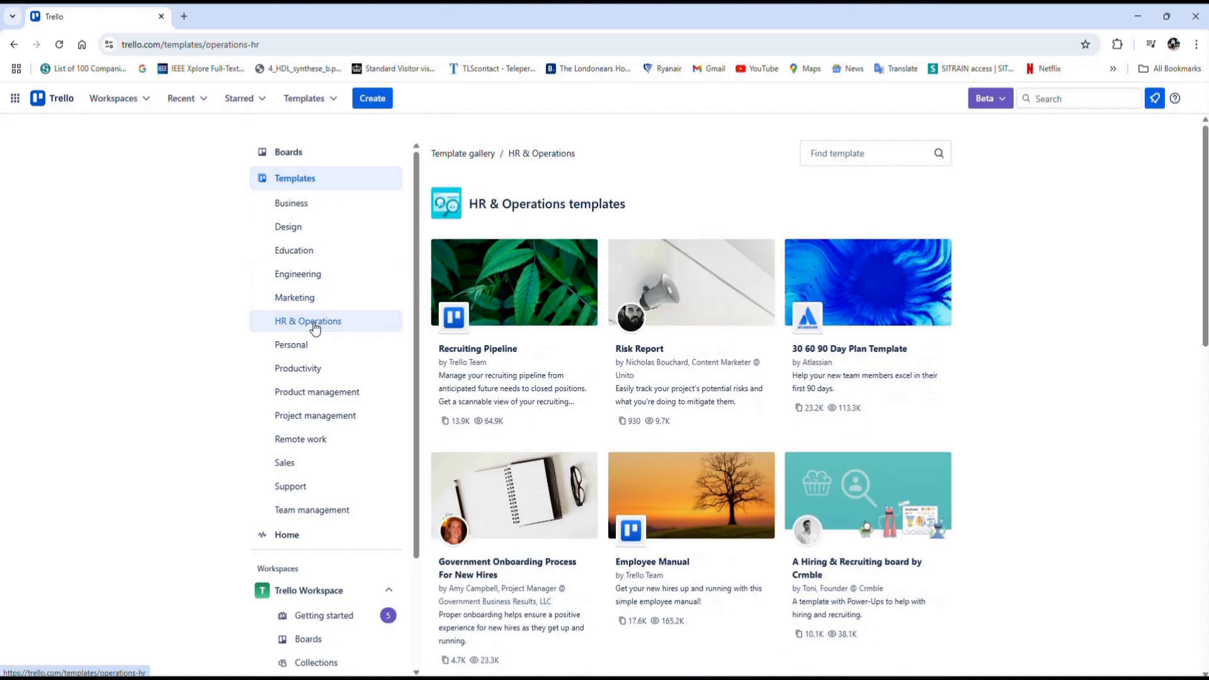
{"action": "left_click", "coordinate": [318, 392]}
{"action": "left_click", "coordinate": [348, 414]}
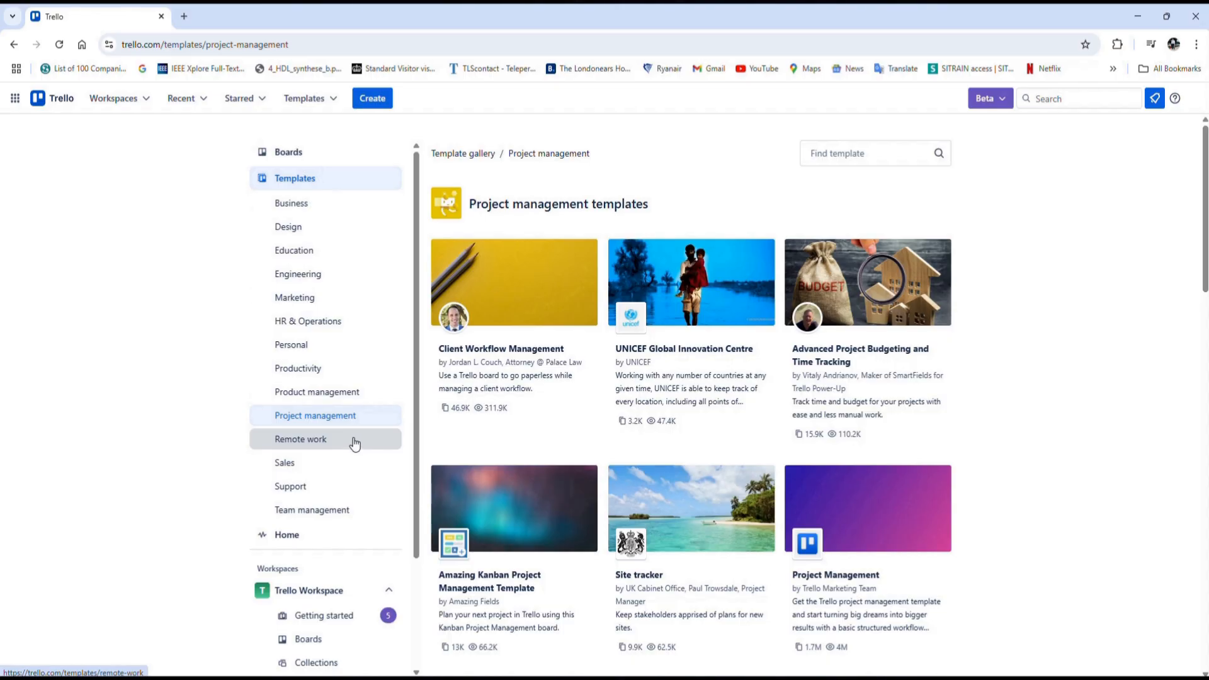
{"action": "scroll", "coordinate": [355, 442], "scroll_direction": "down", "scroll_amount": 1}
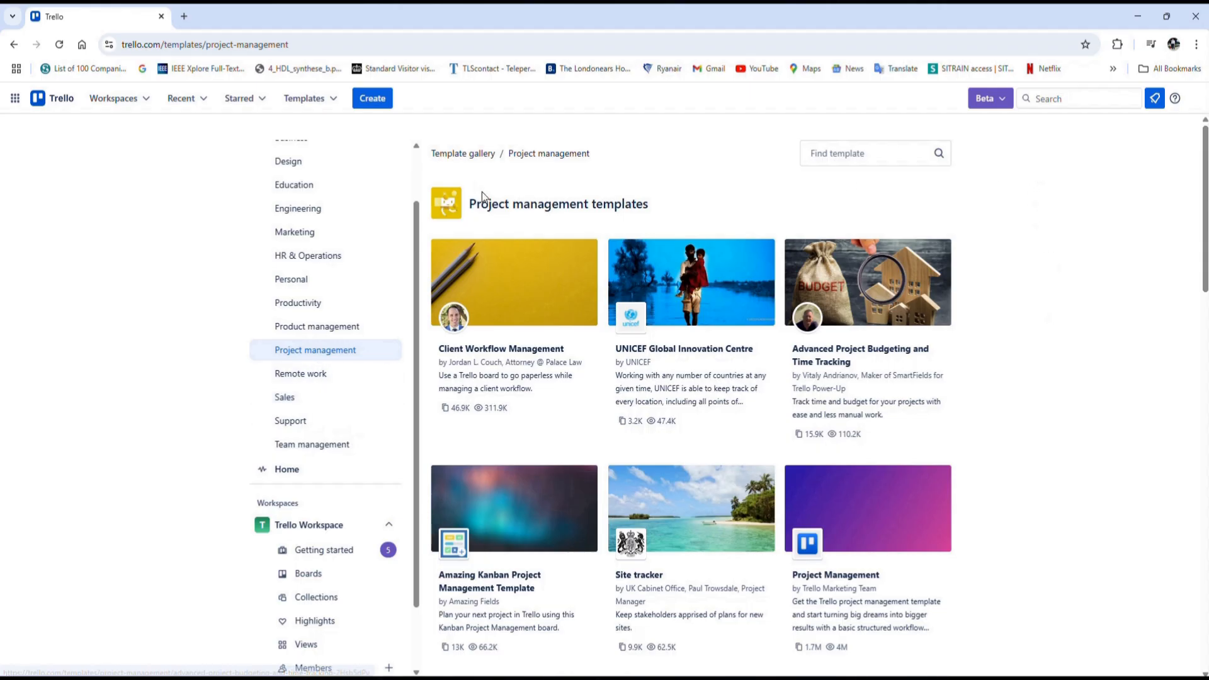
{"action": "scroll", "coordinate": [259, 435], "scroll_direction": "down", "scroll_amount": 1}
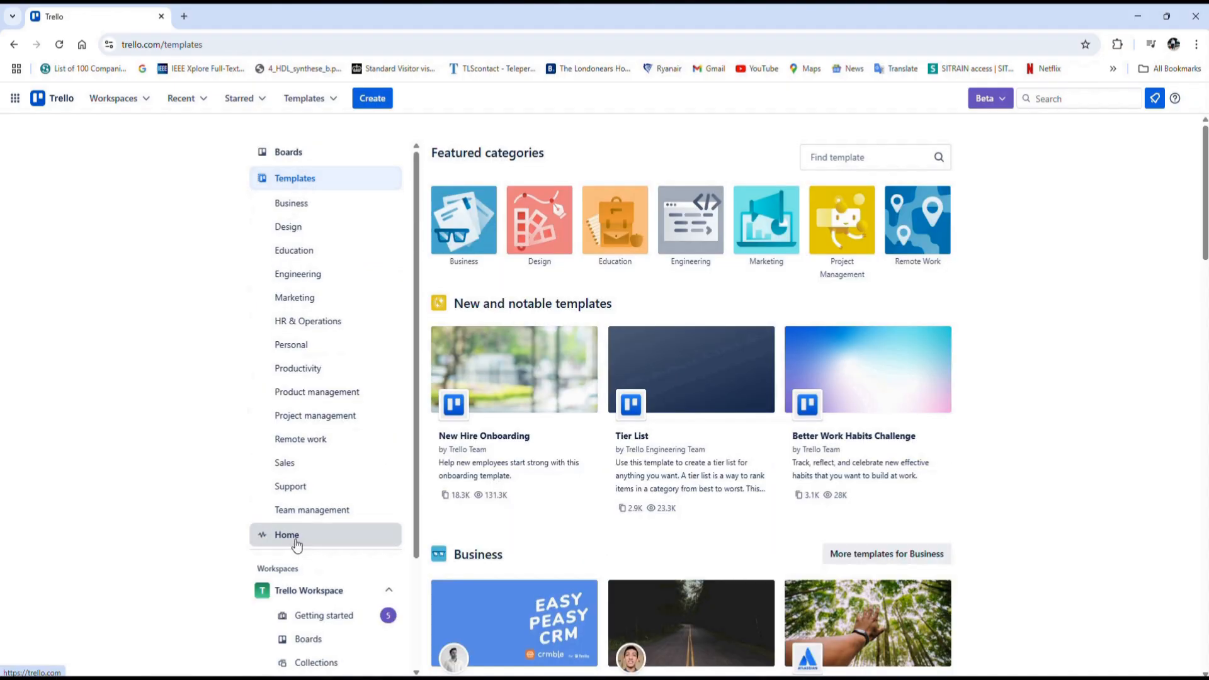
Return to the Home page and view the help information, the notifications and the app switcher
{"action": "left_click", "coordinate": [289, 536]}
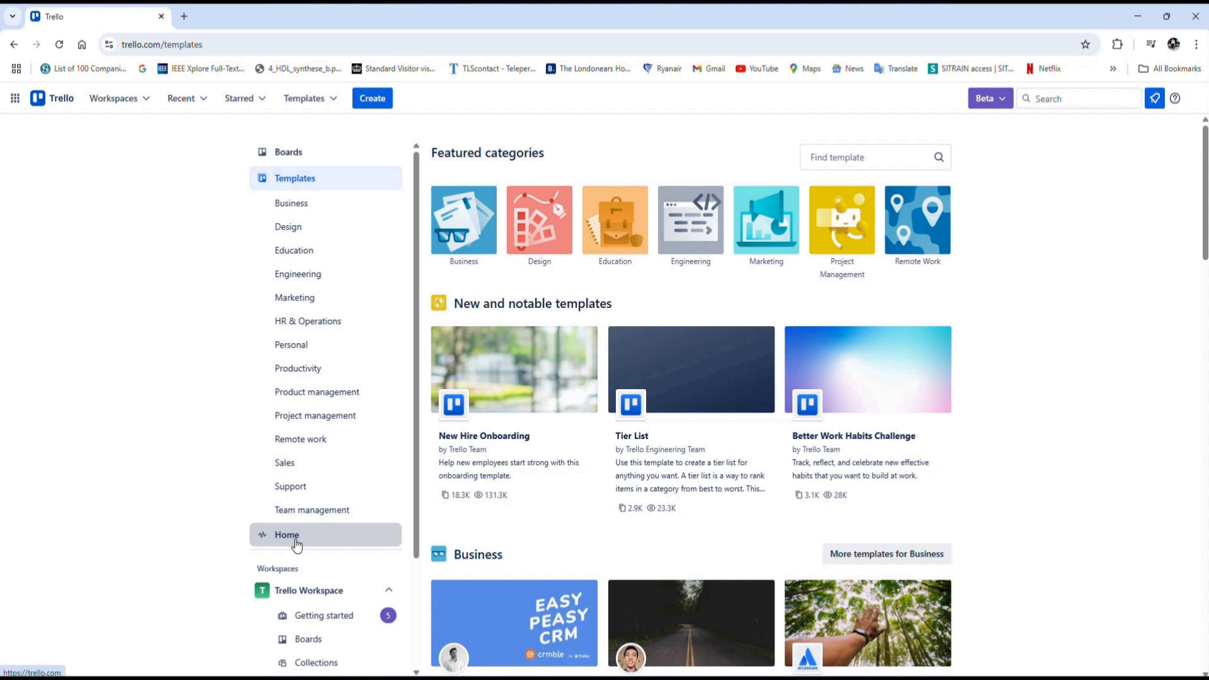
{"action": "left_click", "coordinate": [1176, 101]}
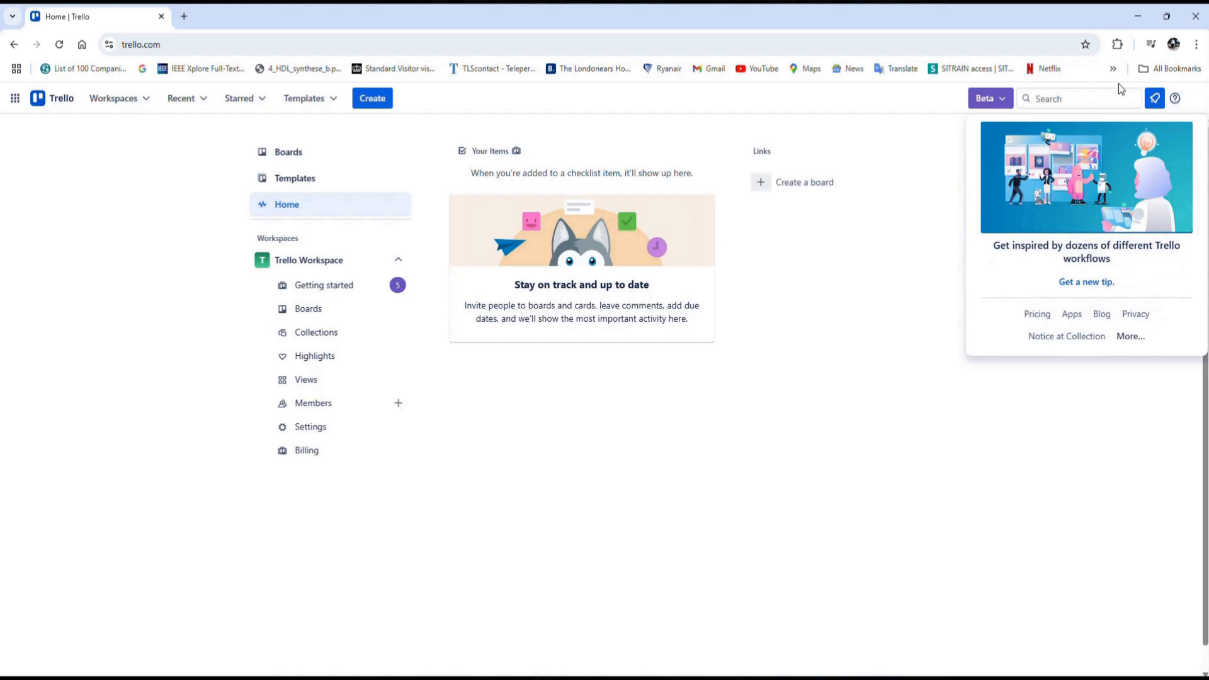
{"action": "left_click", "coordinate": [1155, 99]}
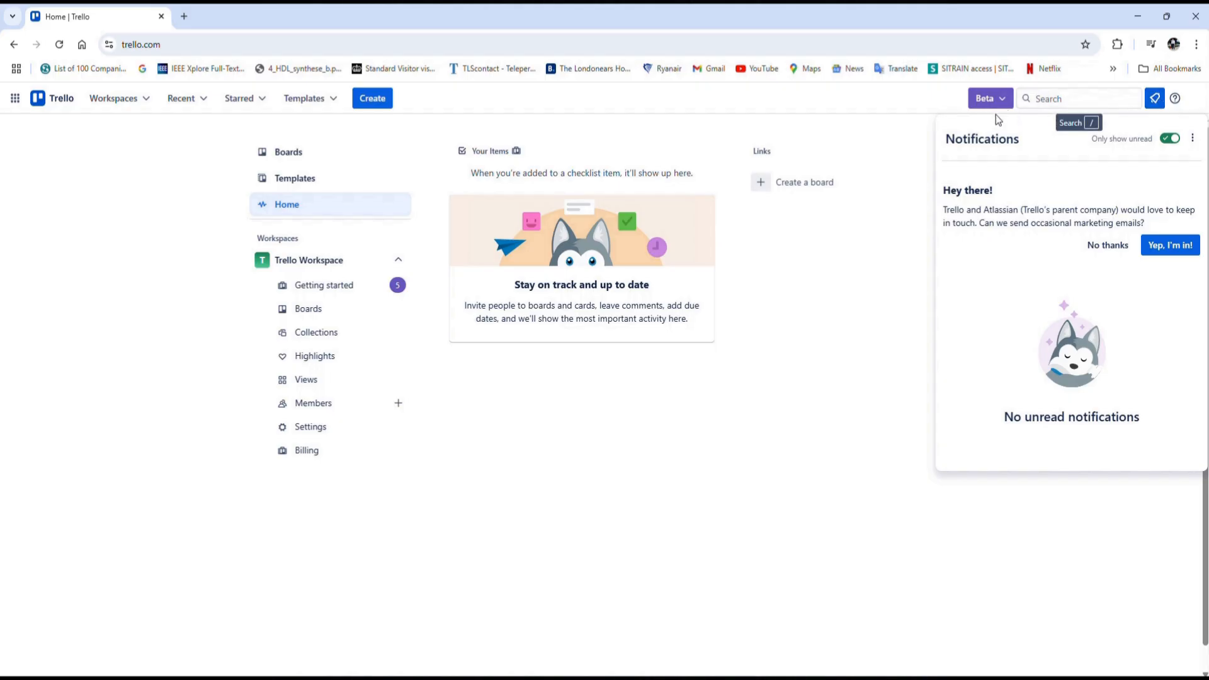
{"action": "left_click", "coordinate": [14, 99]}
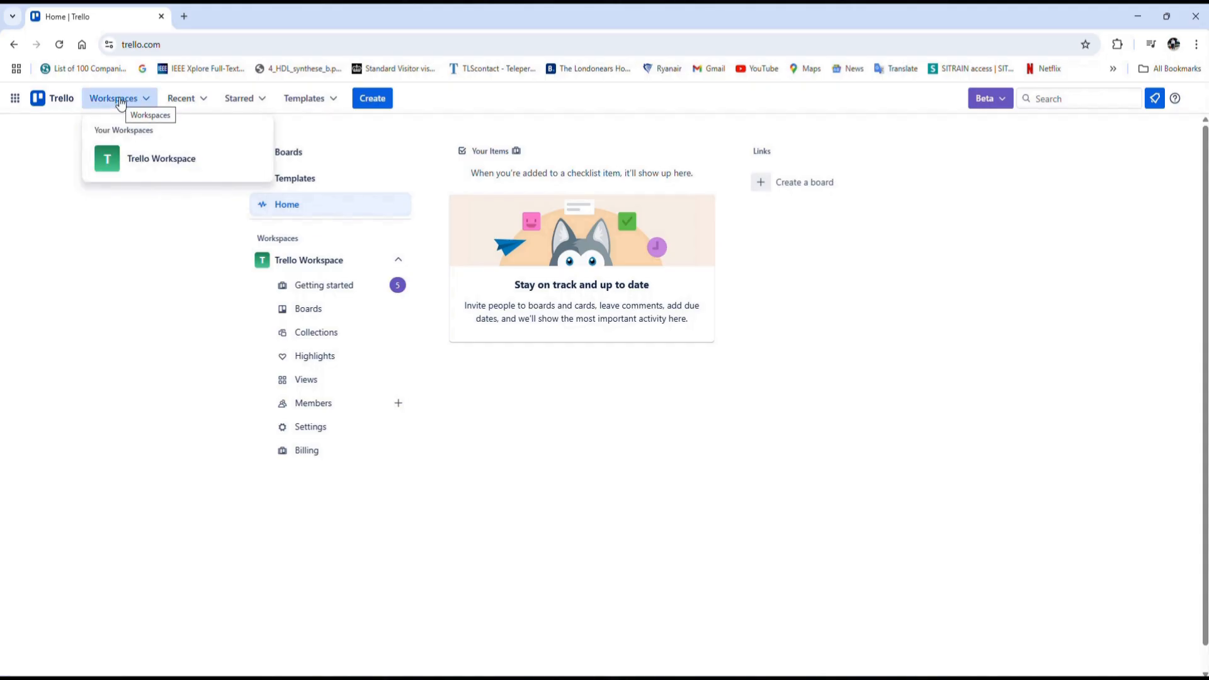
Open the Trello Workspace and view the lists of recent and starred boards
{"action": "left_click", "coordinate": [151, 166]}
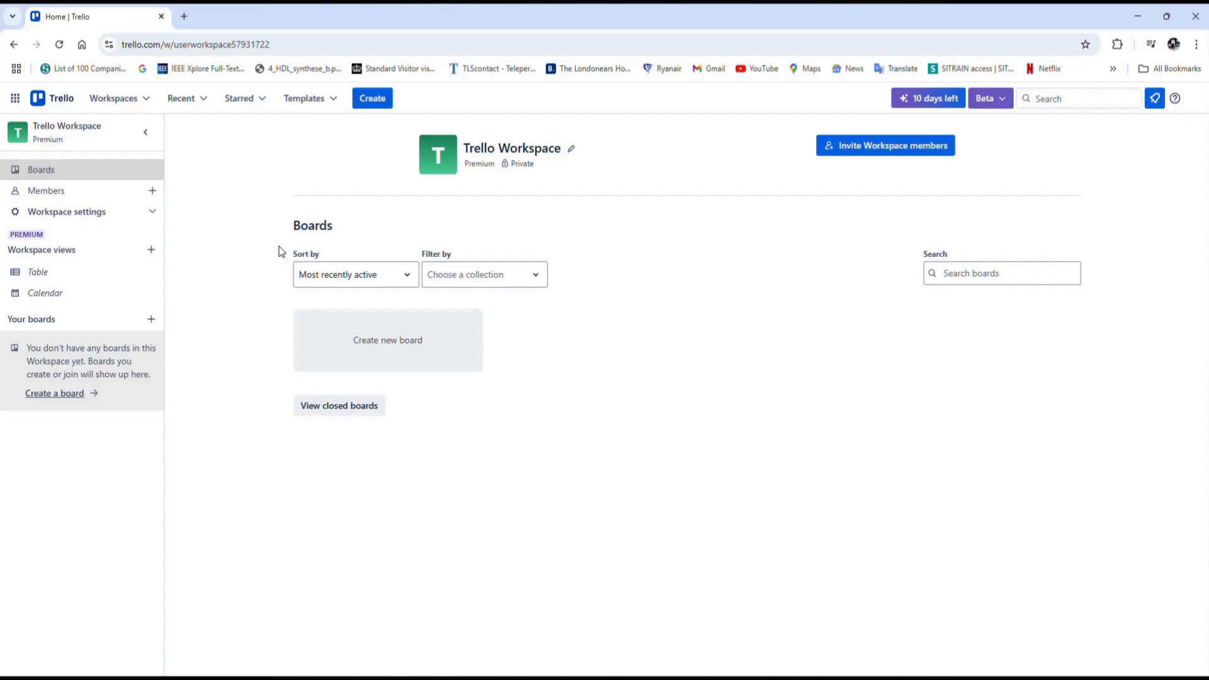
{"action": "left_click", "coordinate": [202, 106]}
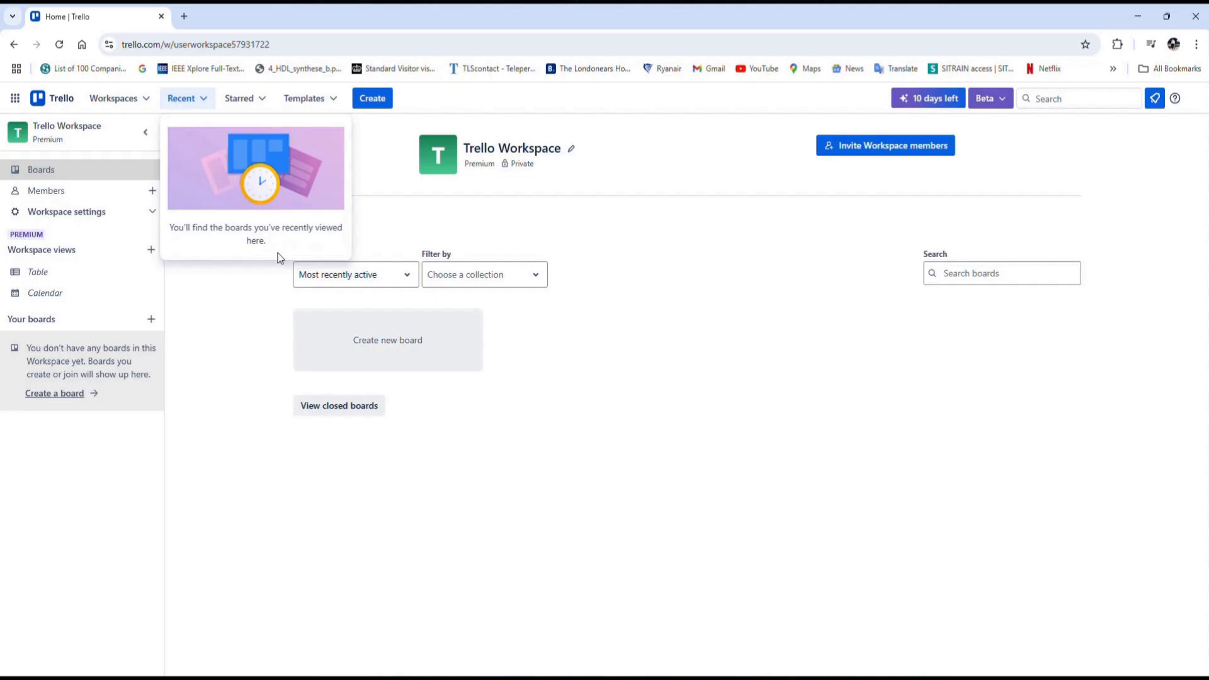
{"action": "left_click", "coordinate": [260, 99]}
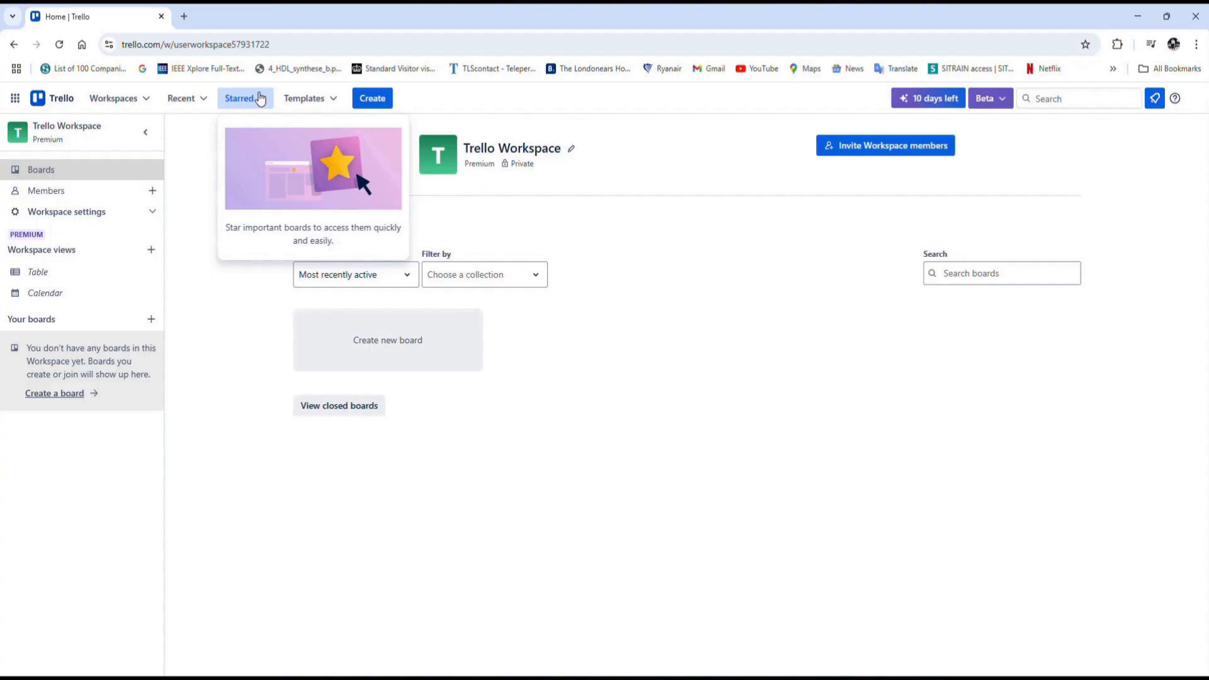
View the list of top board templates, then leave the workspace for the Home page
{"action": "left_click", "coordinate": [333, 98]}
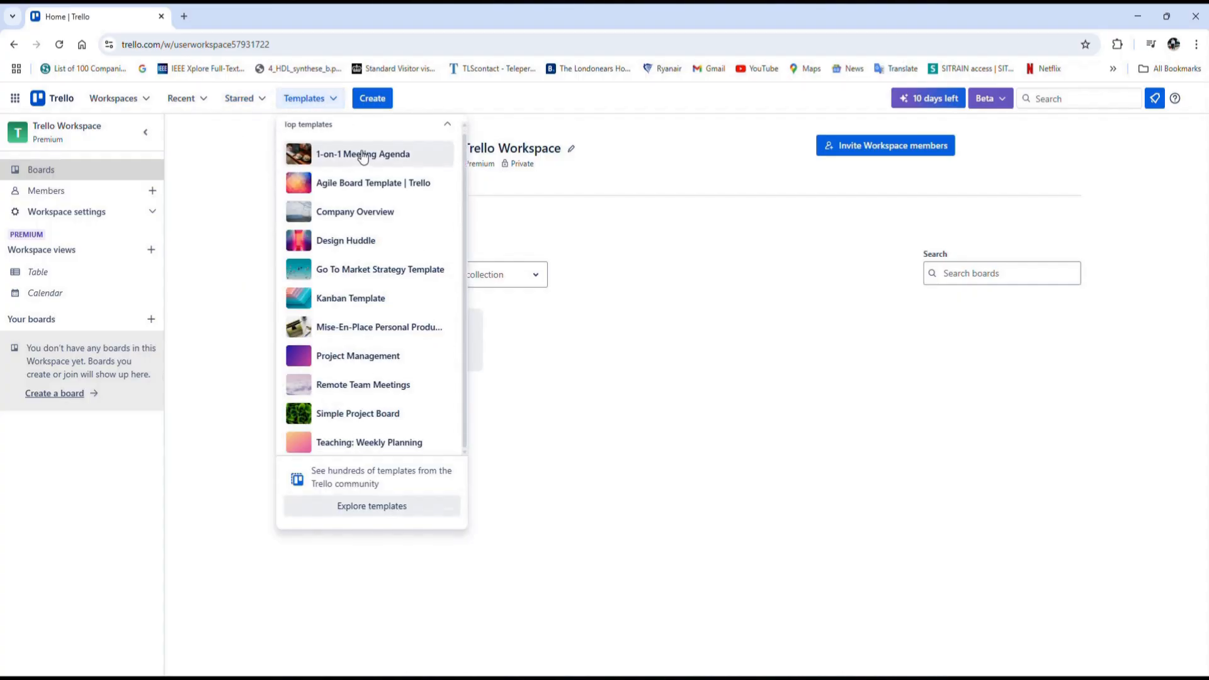
{"action": "left_click", "coordinate": [149, 149]}
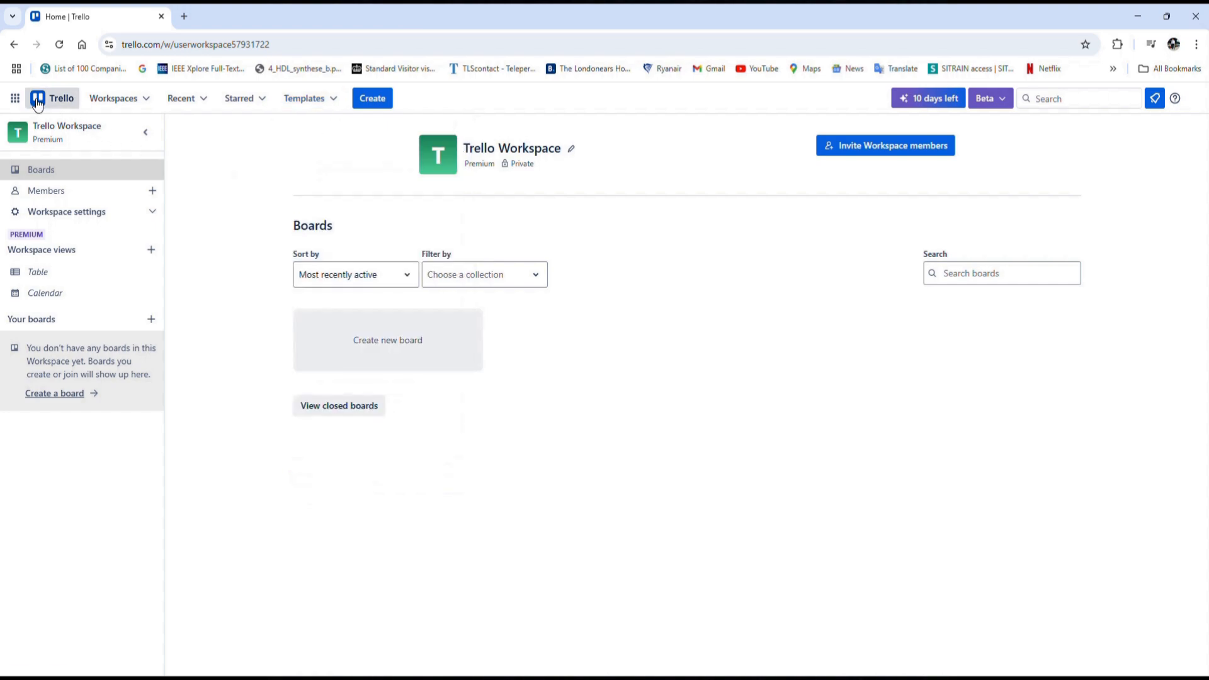
{"action": "left_click", "coordinate": [15, 98]}
{"action": "left_click", "coordinate": [71, 140]}
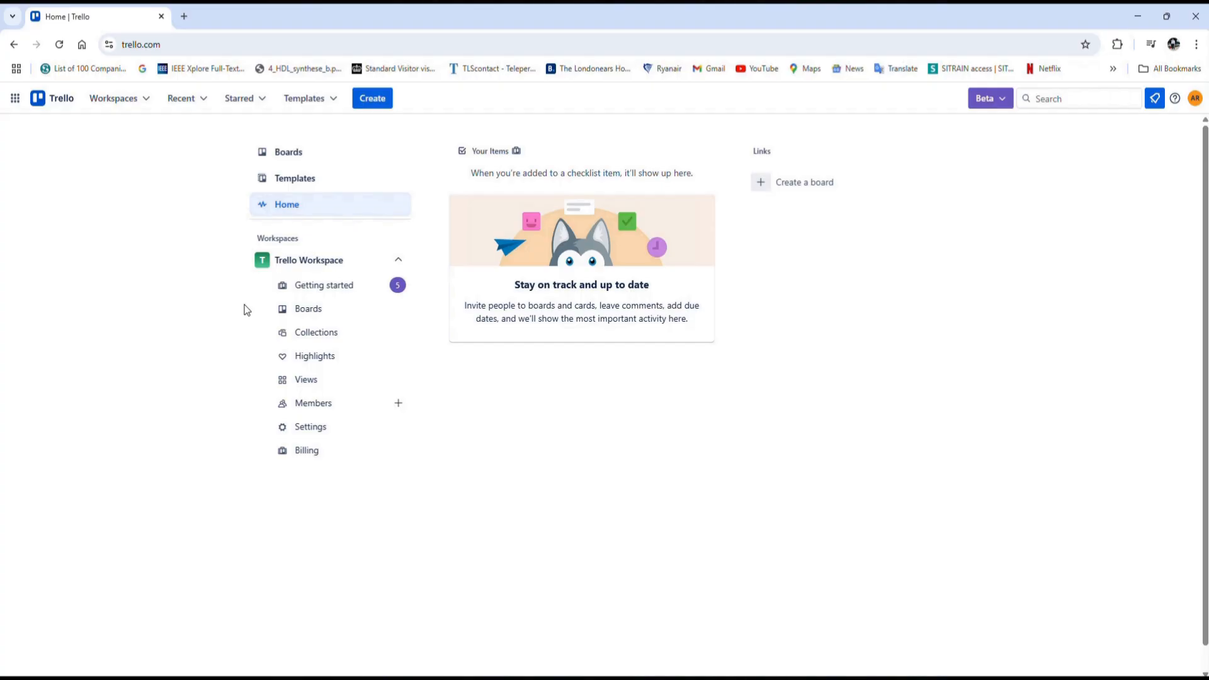
View the workspace's boards and the account's boards page to see where a board can be created, and return to Home
{"action": "left_click", "coordinate": [322, 311]}
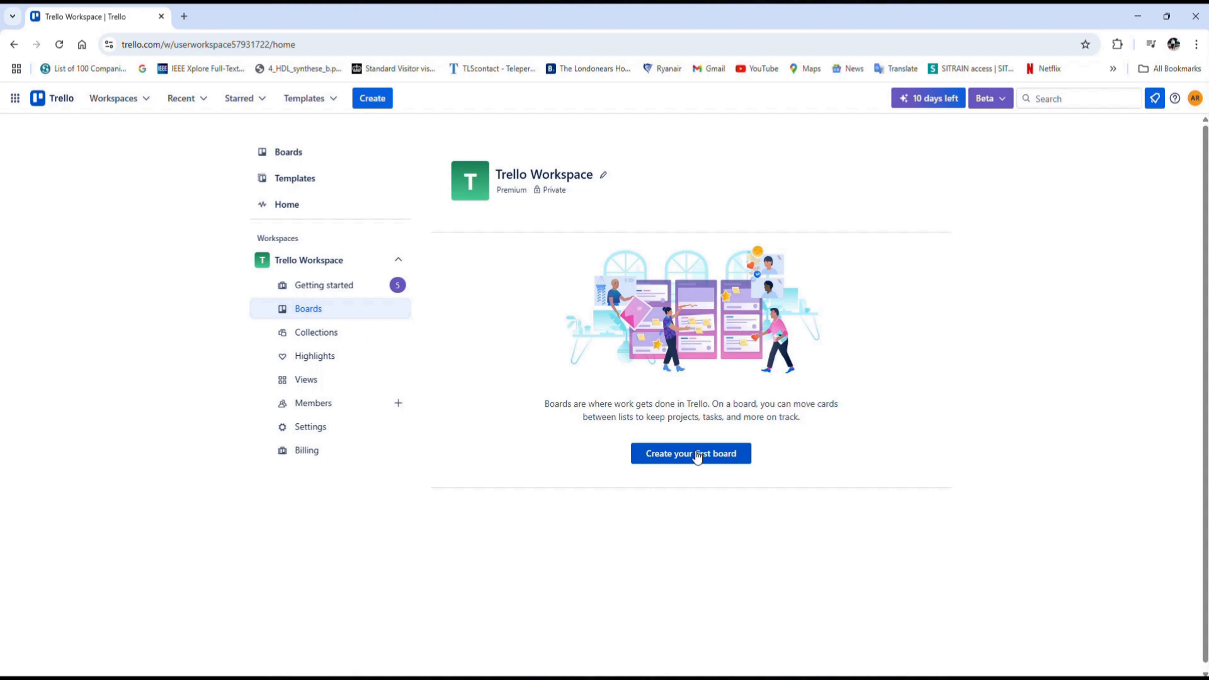
{"action": "left_click", "coordinate": [318, 153]}
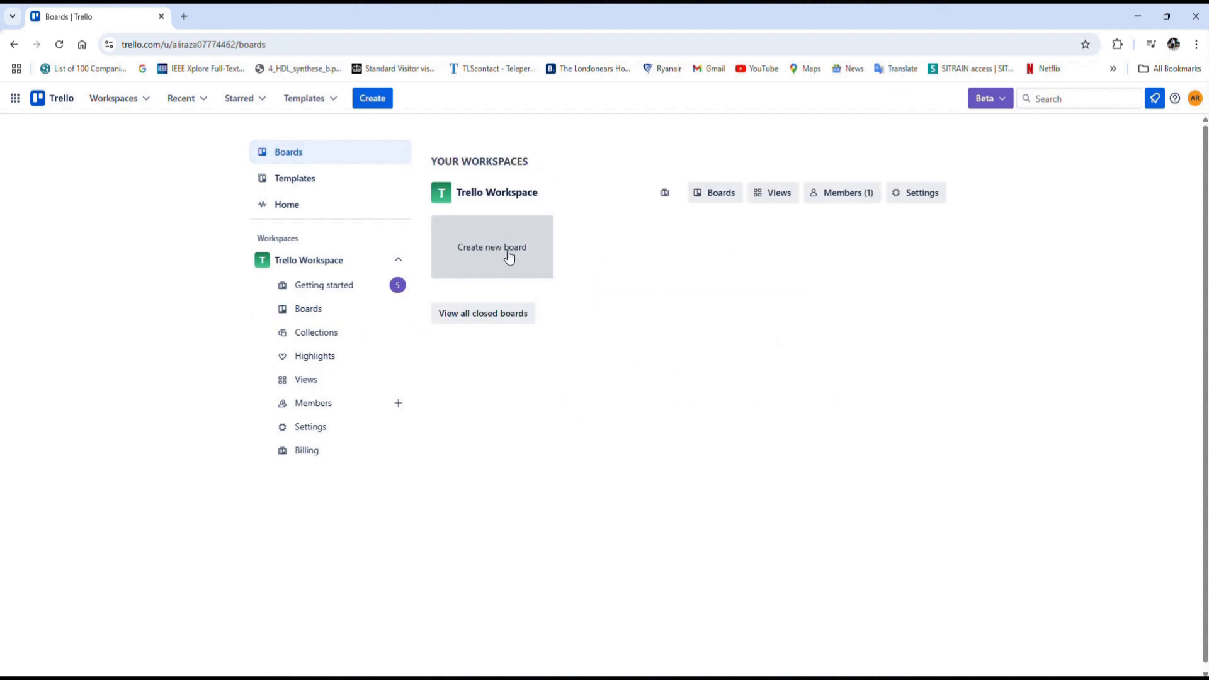
{"action": "left_click", "coordinate": [285, 206]}
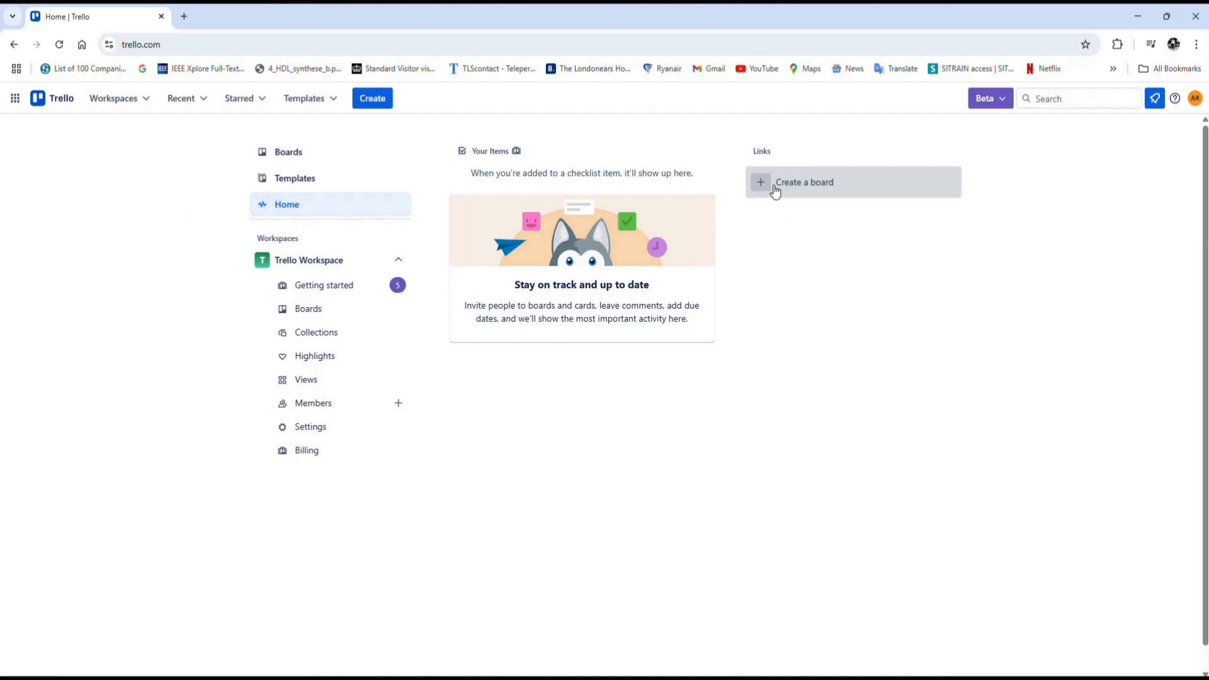
Create the first board in Trello Workspace, titled "Web development", with Workspace visibility
{"action": "left_click", "coordinate": [305, 317]}
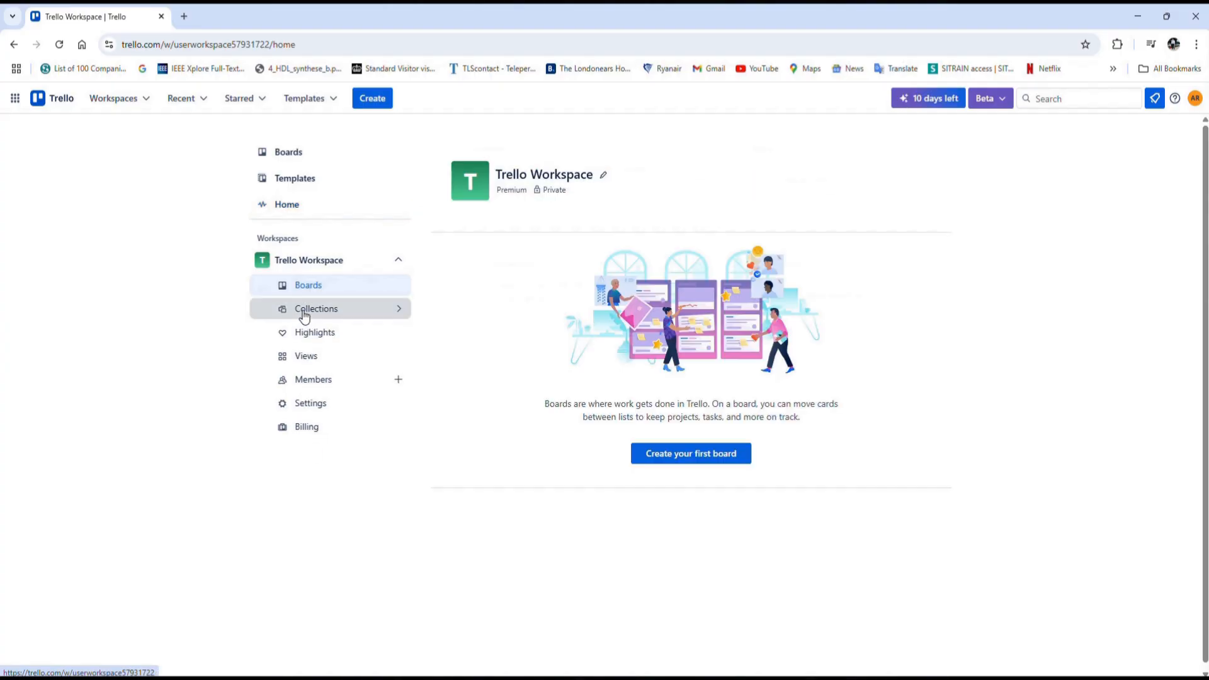
{"action": "left_click", "coordinate": [708, 462]}
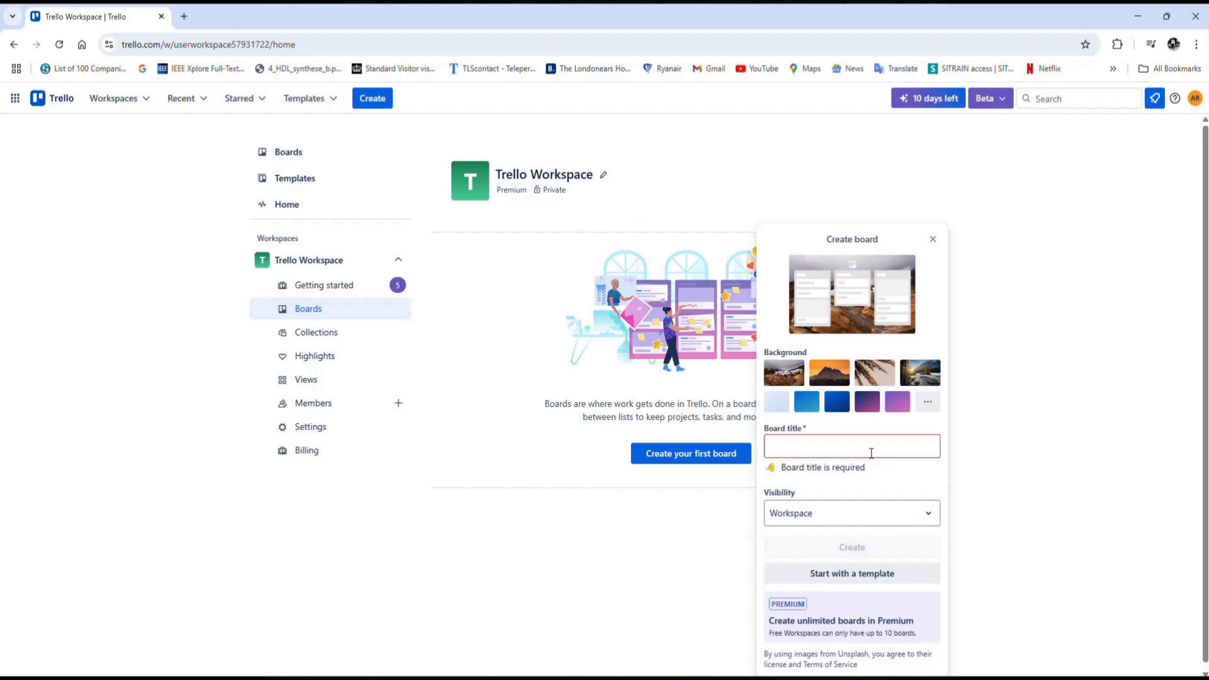
{"action": "type", "text": "Web de"}
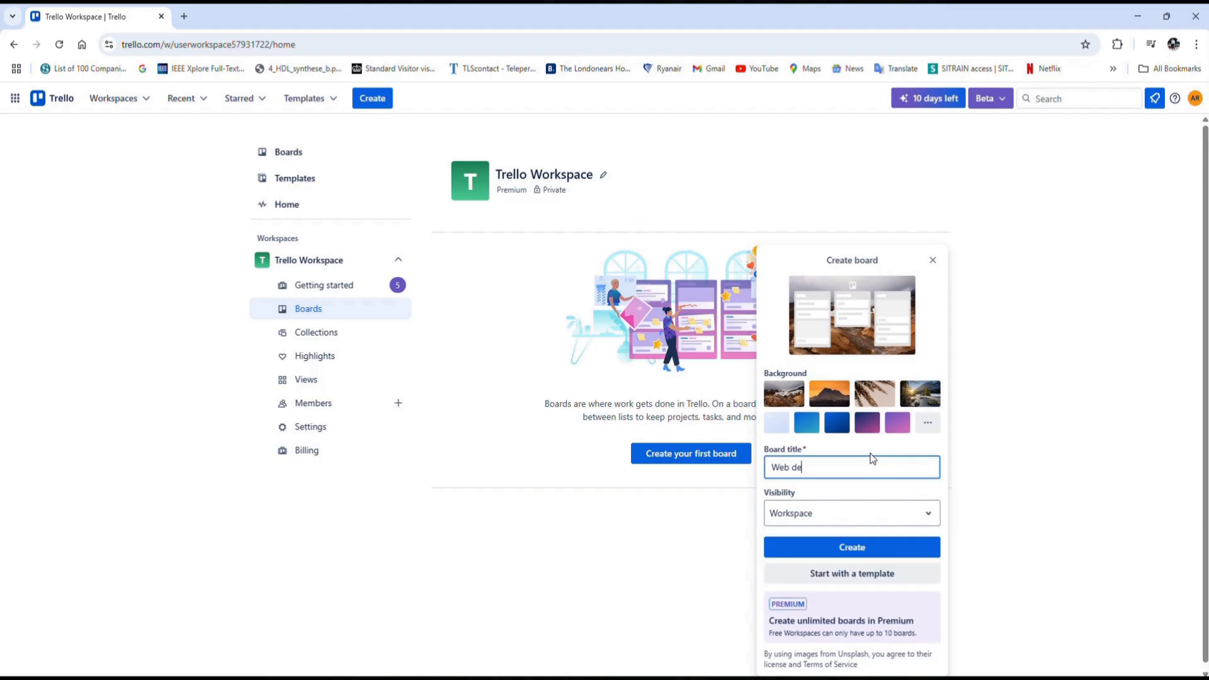
{"action": "type", "text": "velopment"}
{"action": "left_click", "coordinate": [868, 514]}
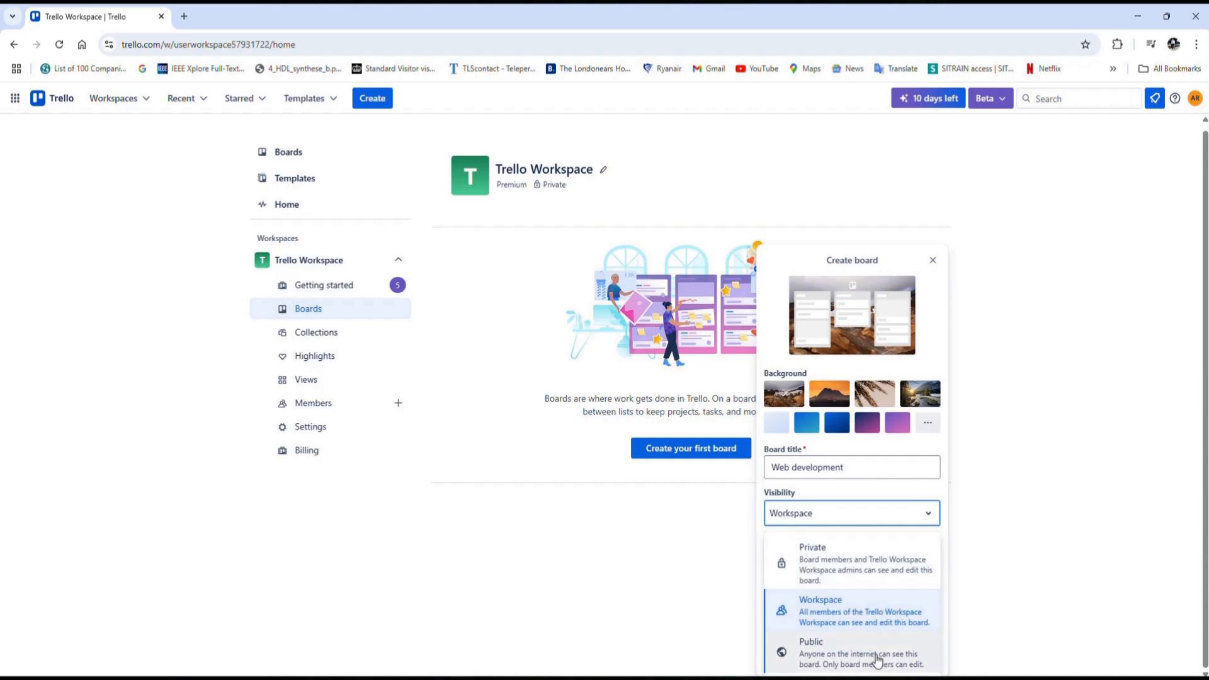
{"action": "left_click", "coordinate": [858, 612]}
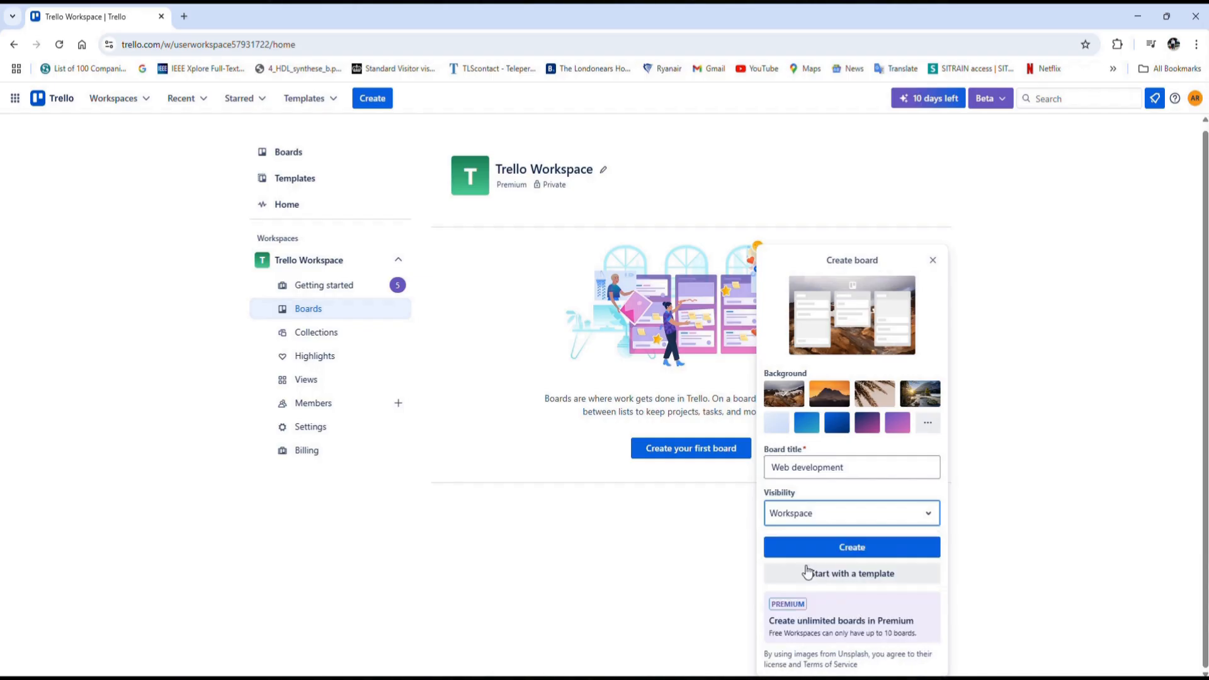
{"action": "left_click", "coordinate": [811, 551]}
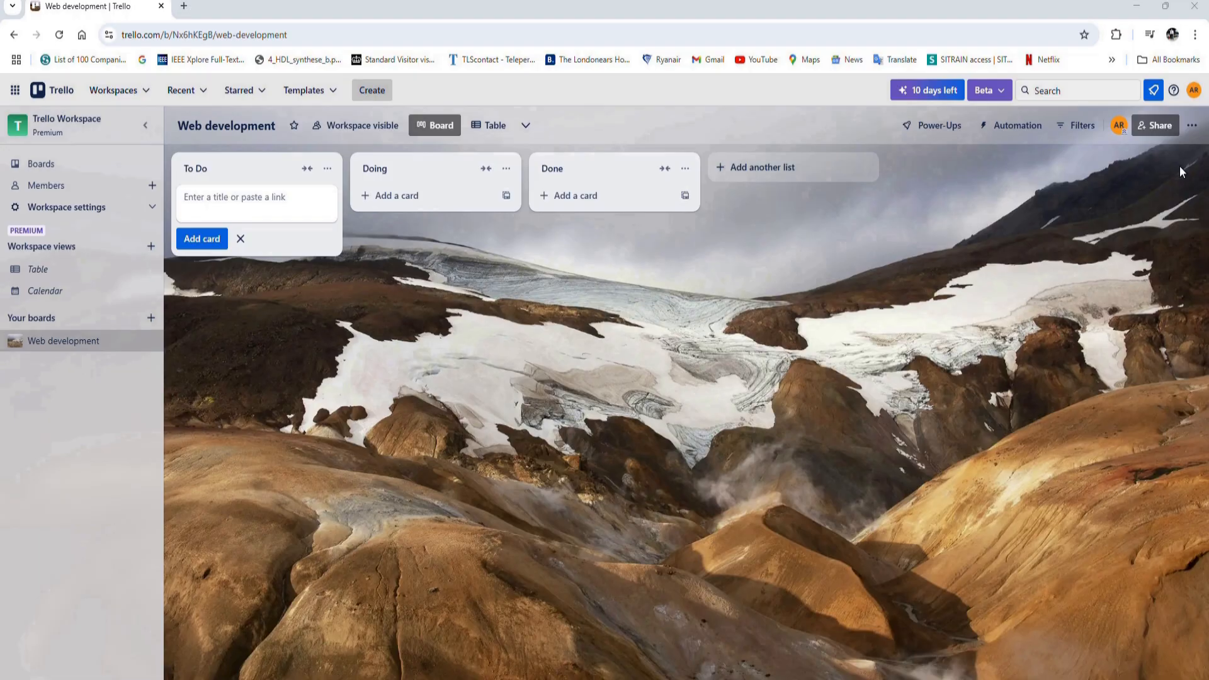
Try the pale blue and green color backgrounds on the board, and set the dark slate-blue gradient with the alien emoji
{"action": "left_click", "coordinate": [1193, 124]}
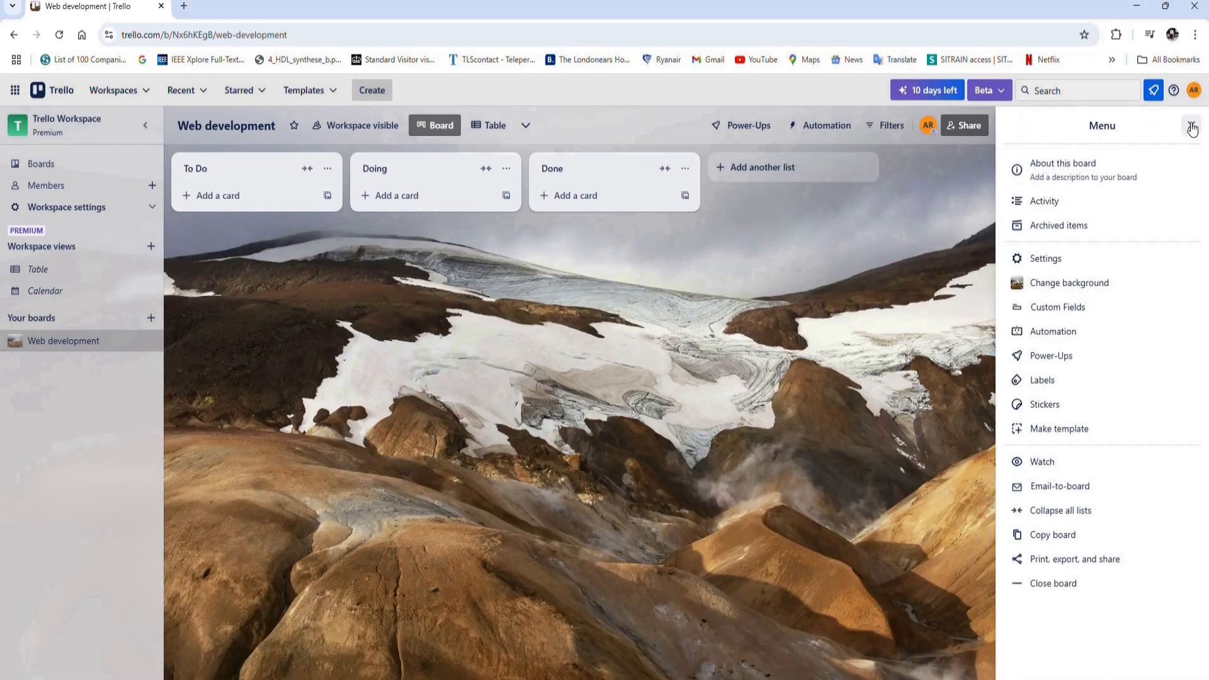
{"action": "left_click", "coordinate": [1069, 283]}
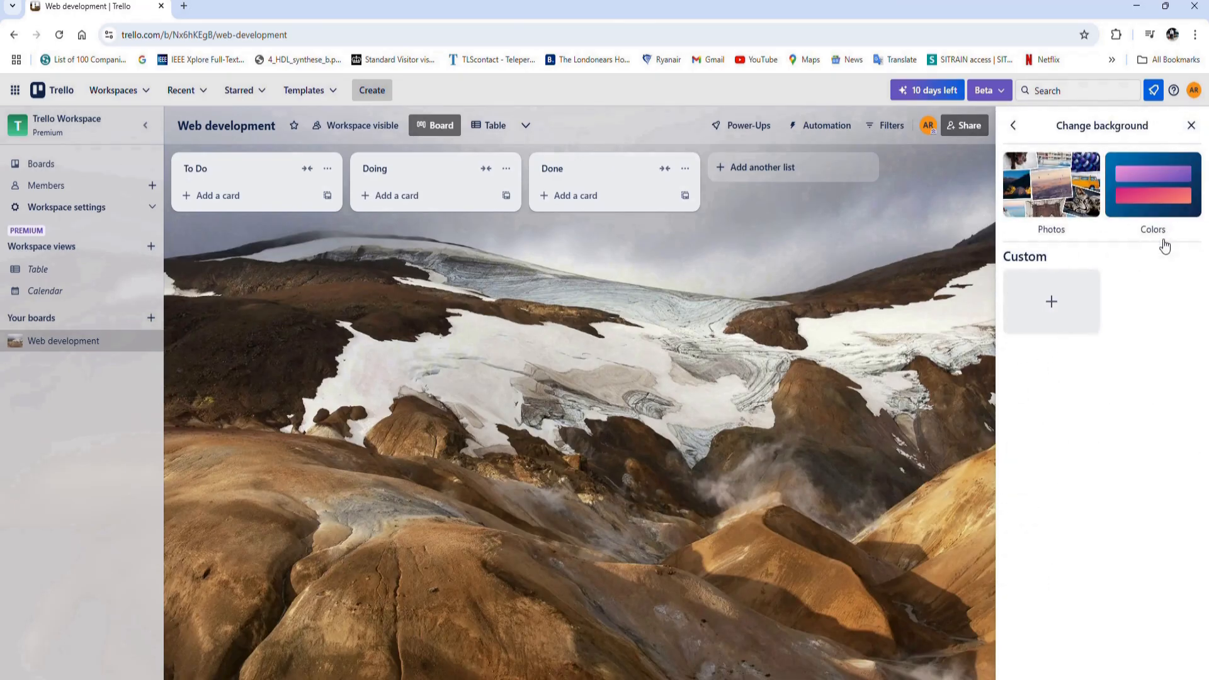
{"action": "left_click", "coordinate": [1162, 196]}
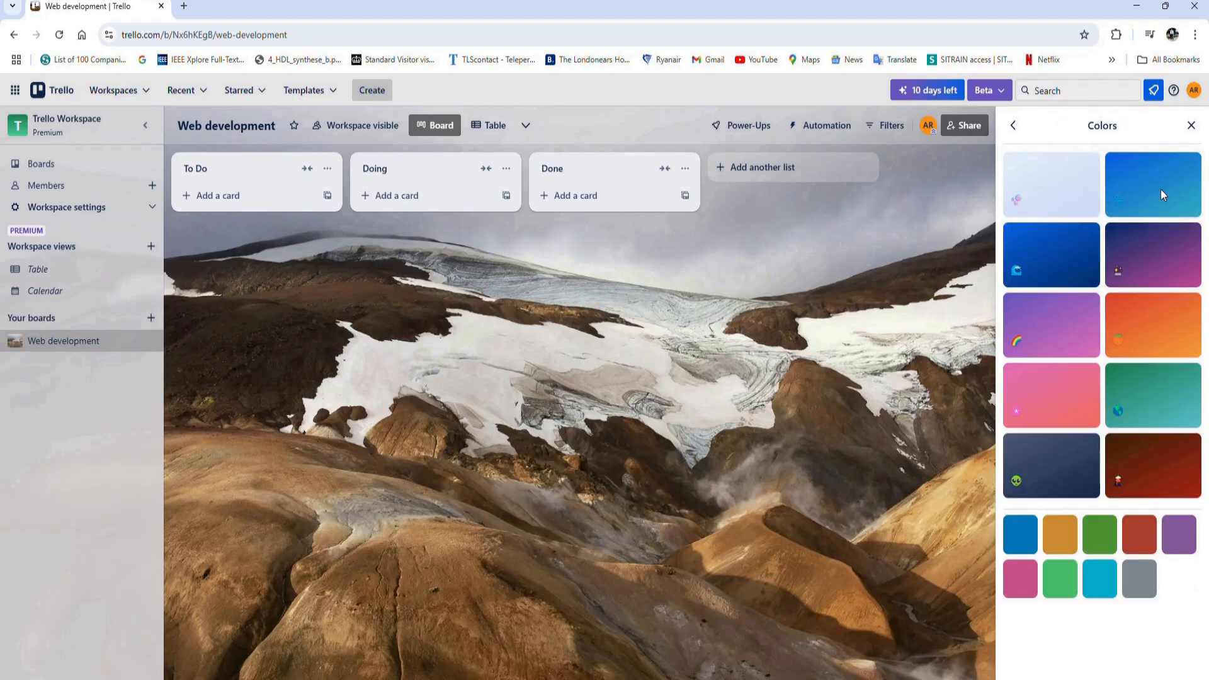
{"action": "left_click", "coordinate": [1067, 187]}
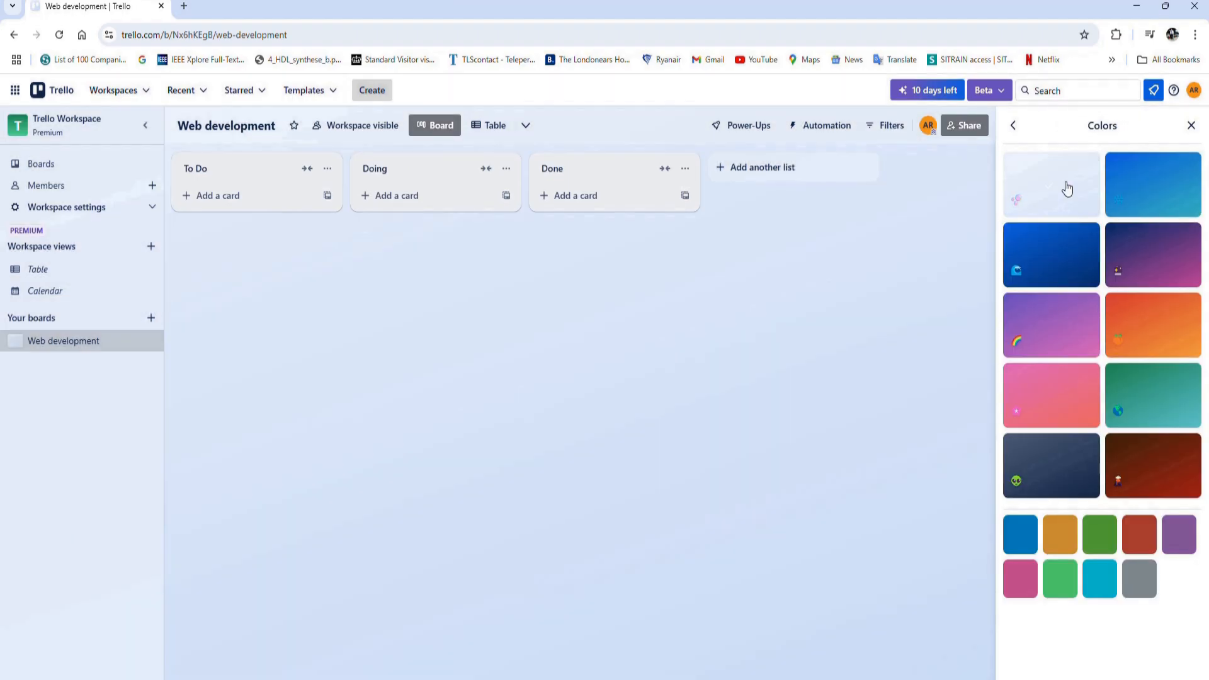
{"action": "left_click", "coordinate": [1173, 377]}
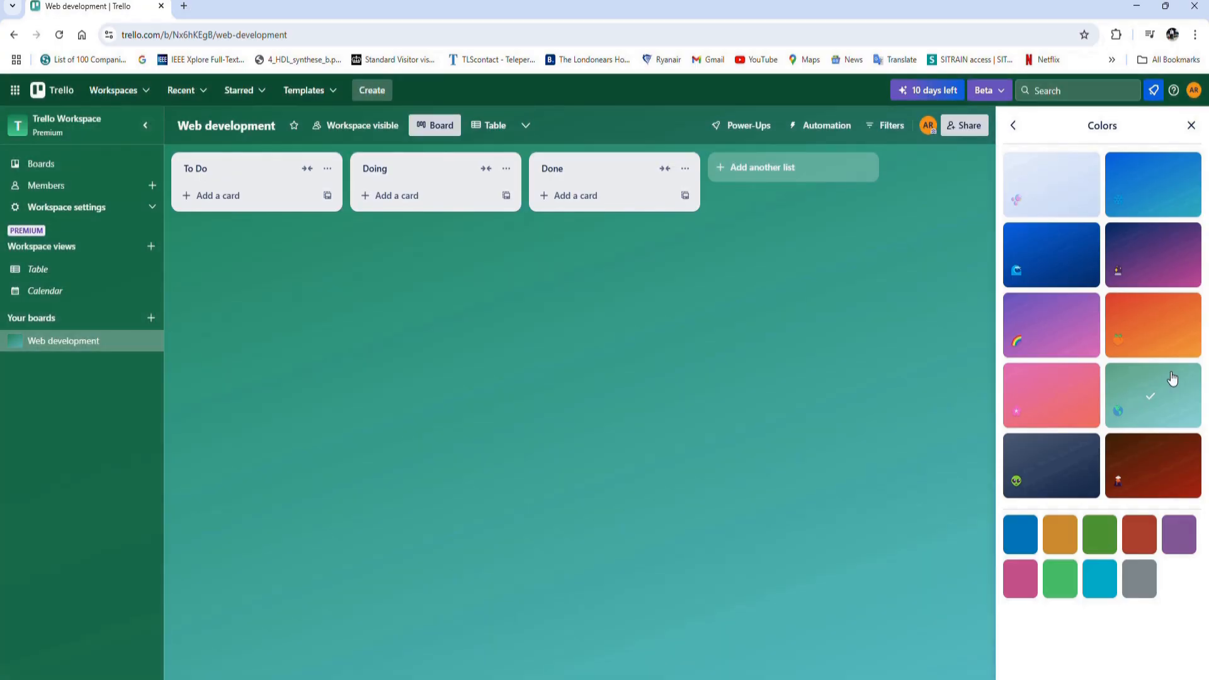
{"action": "left_click", "coordinate": [1075, 470]}
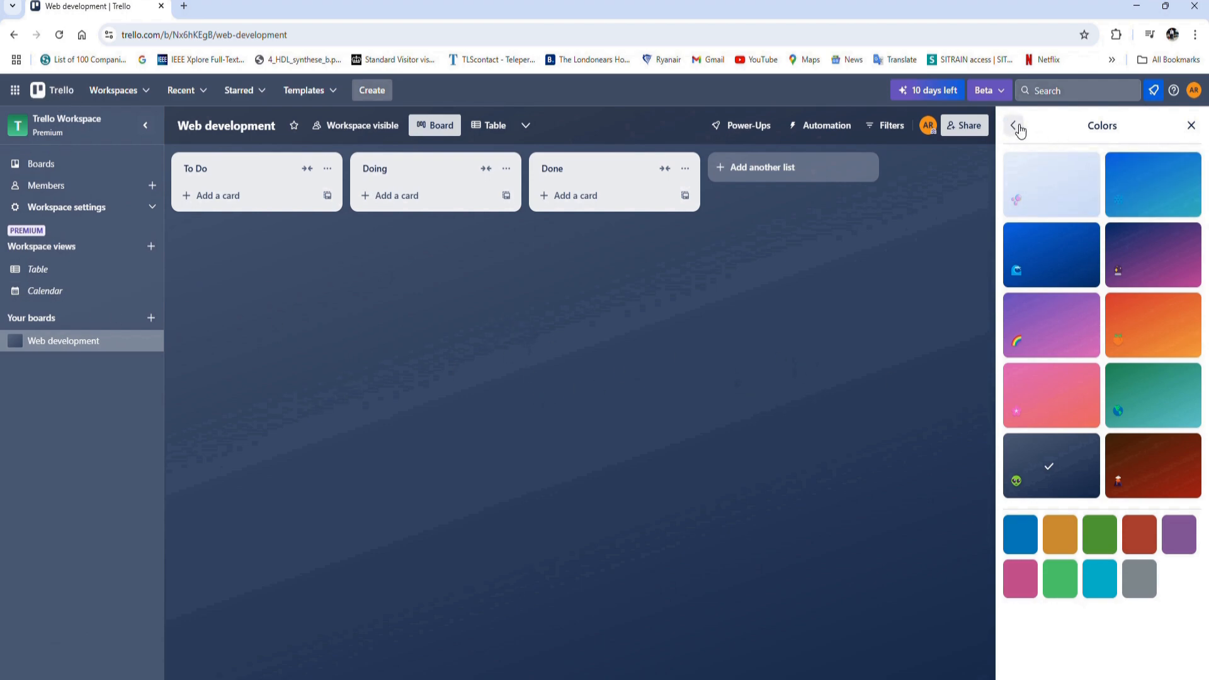
{"action": "left_click", "coordinate": [1191, 125]}
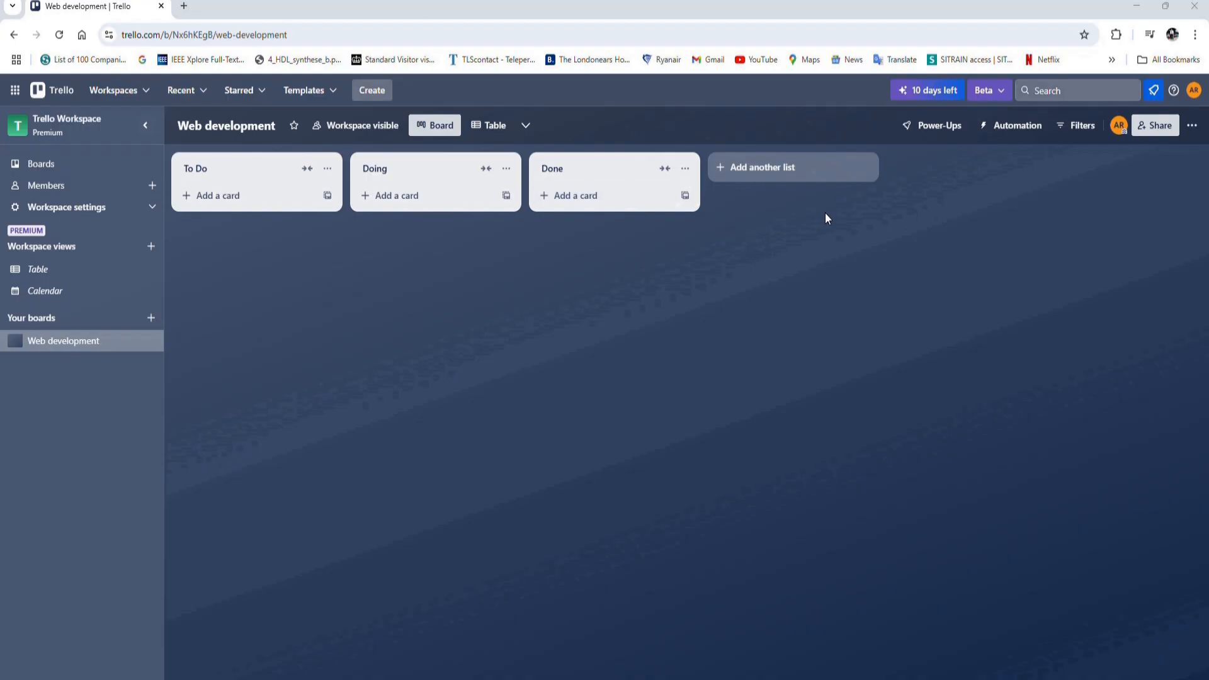
Add a fourth list named "Troubleshooting" to the Web development board
{"action": "left_click", "coordinate": [731, 168]}
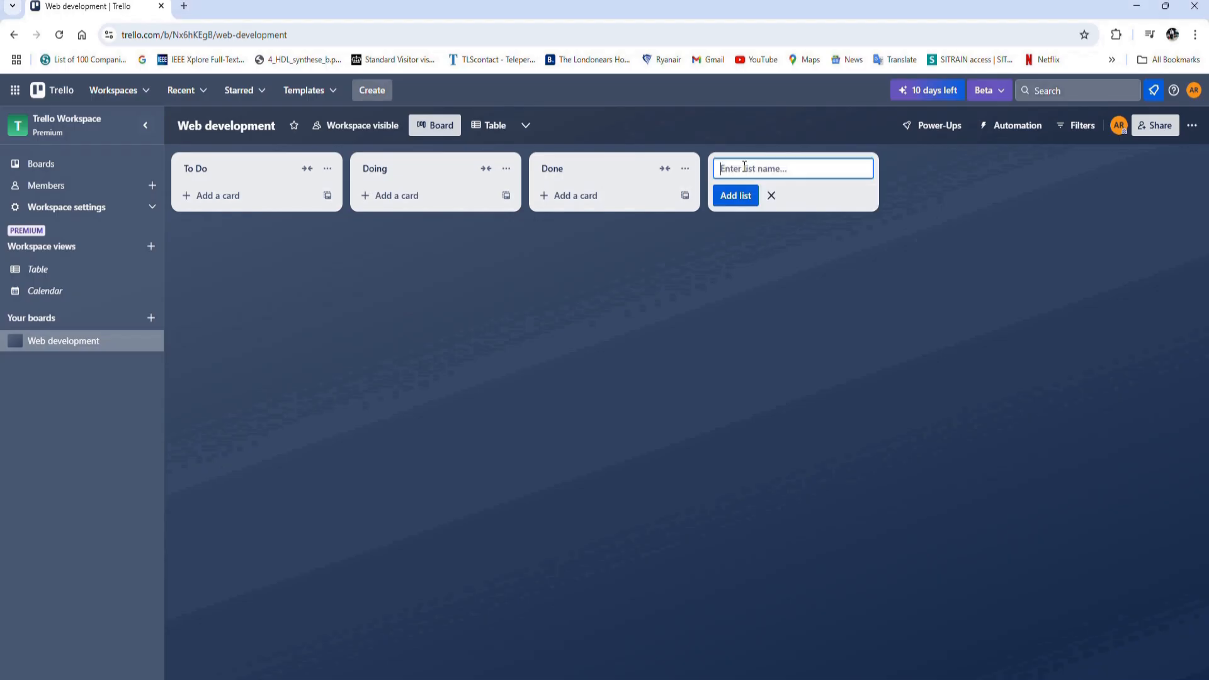
{"action": "type", "text": "Troubleshhoting"}
{"action": "key", "text": "BackSpace"}
{"action": "key", "text": "BackSpace"}
{"action": "key", "text": "BackSpace"}
{"action": "key", "text": "BackSpace"}
{"action": "key", "text": "BackSpace"}
{"action": "key", "text": "BackSpace"}
{"action": "type", "text": "ooting"}
{"action": "left_click", "coordinate": [729, 196]}
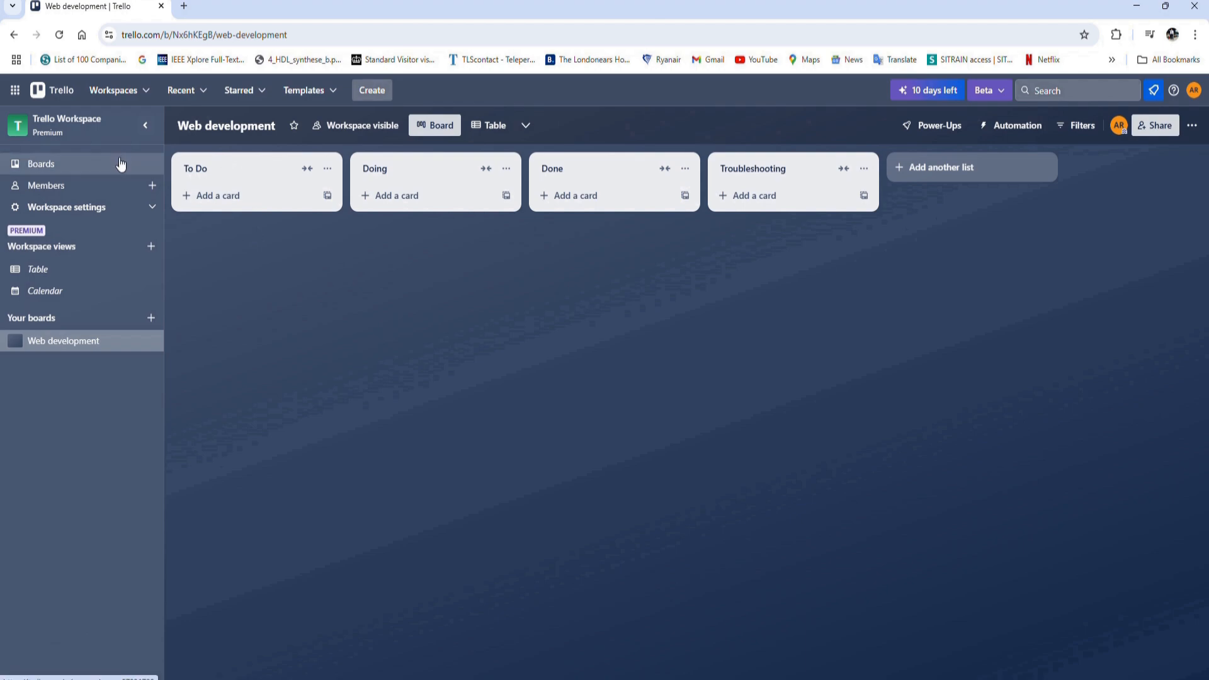
Copy an invite link from the workspace's members page and view the form for inviting members by email or name
{"action": "left_click", "coordinate": [95, 185]}
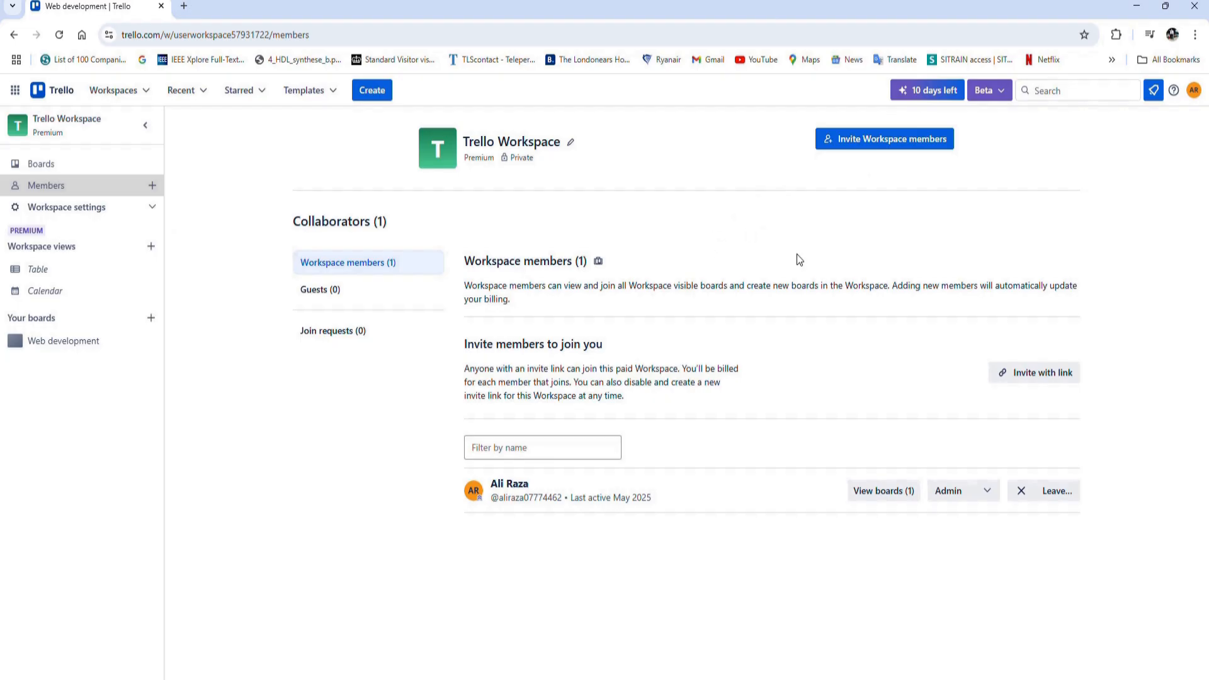
{"action": "left_click", "coordinate": [1062, 385]}
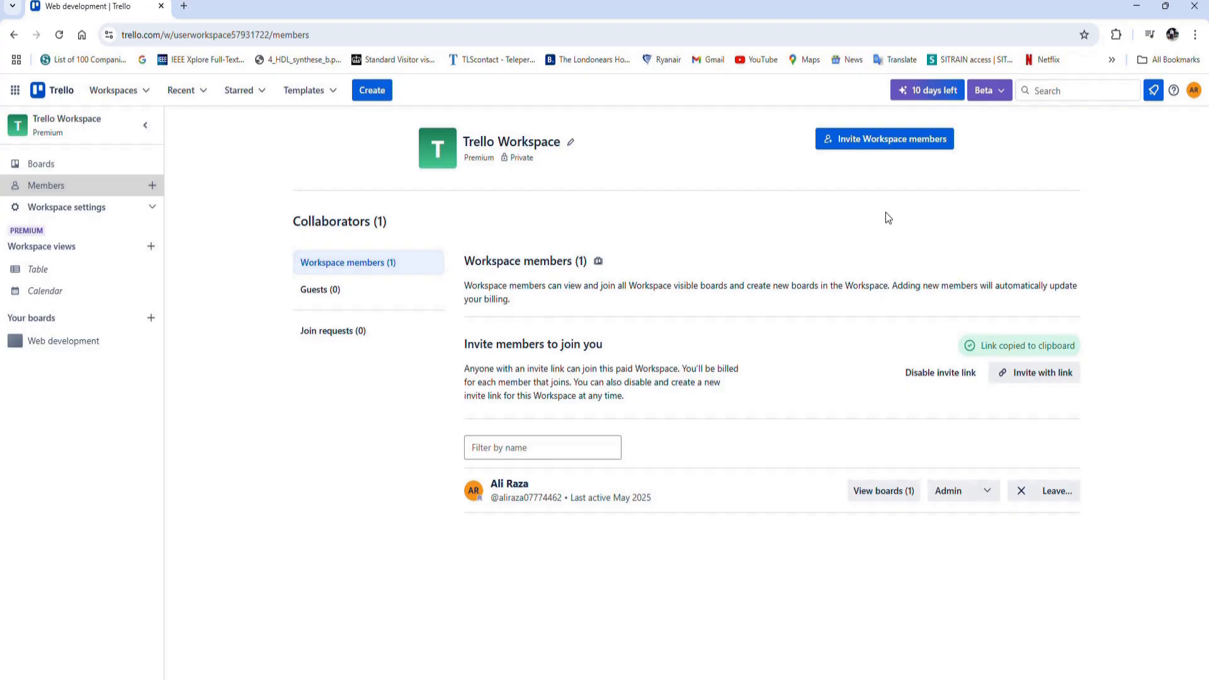
{"action": "left_click", "coordinate": [881, 142]}
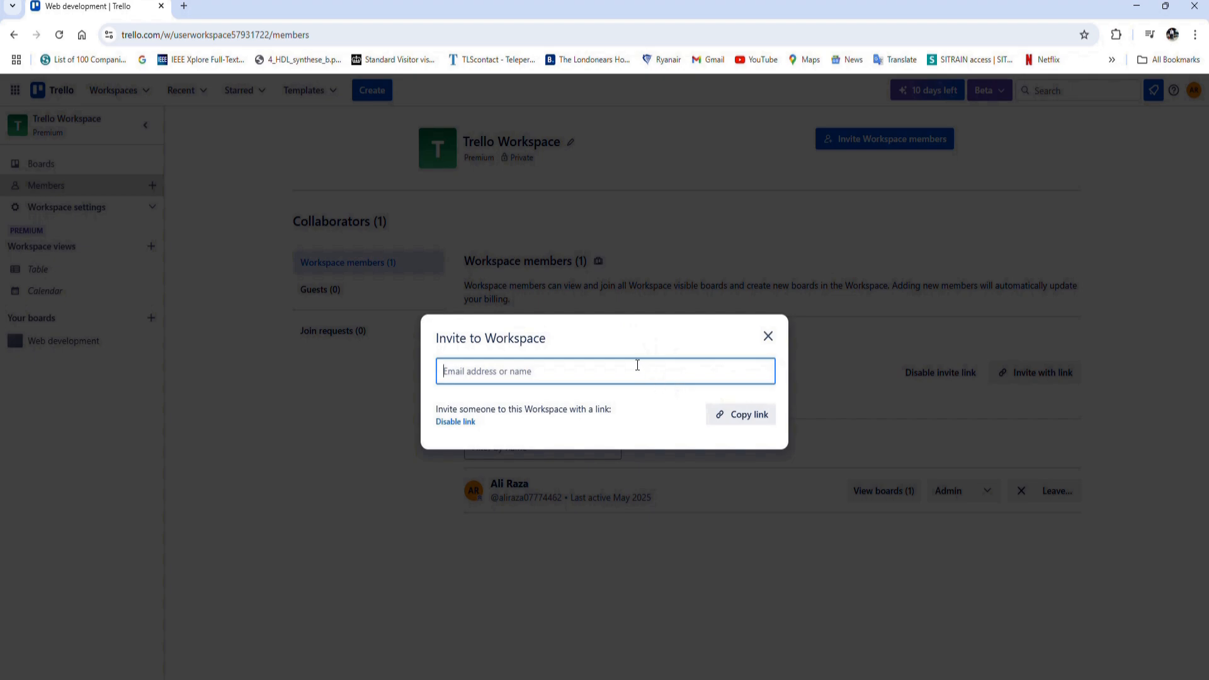
{"action": "key", "text": "Escape"}
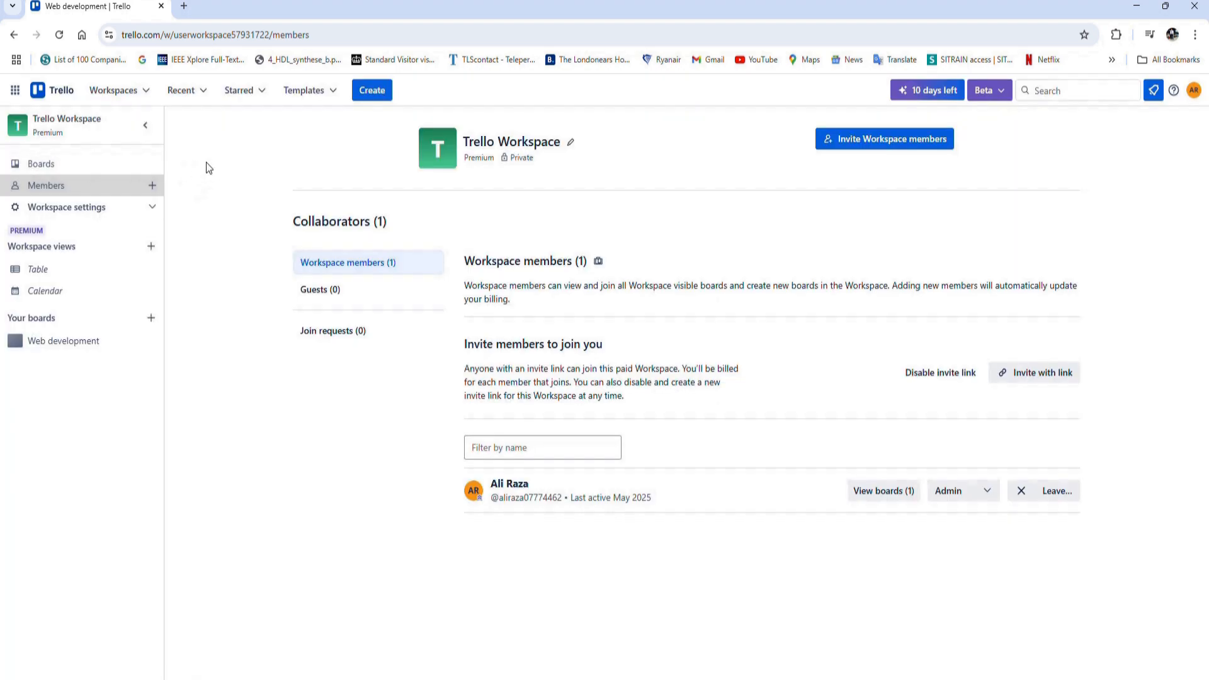
Reopen the Web development board from the workspace's boards and rename the To Do list as "Issues"
{"action": "left_click", "coordinate": [41, 164]}
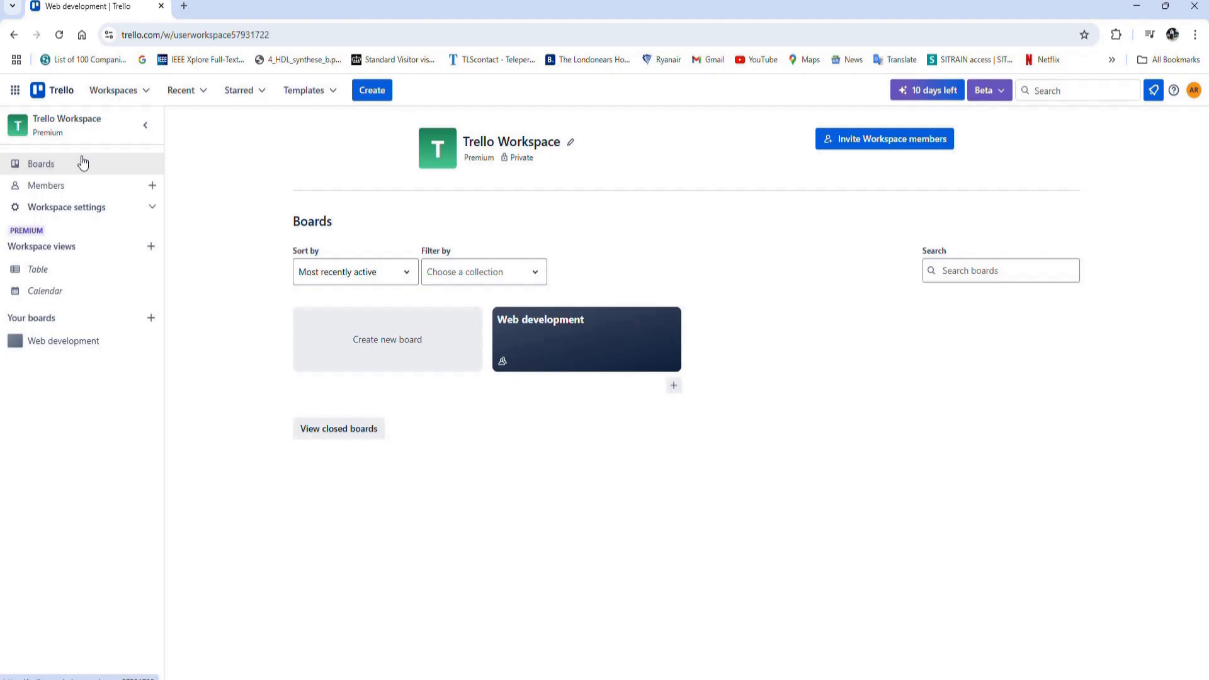
{"action": "left_click", "coordinate": [627, 356]}
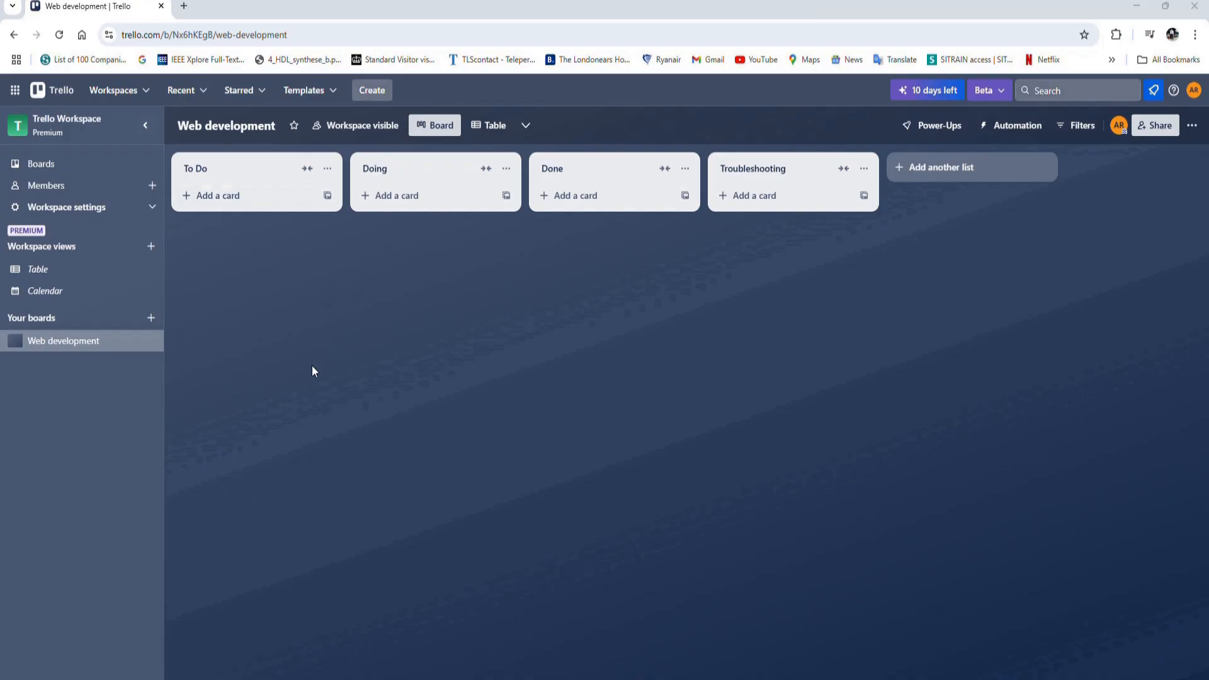
{"action": "left_click", "coordinate": [216, 167]}
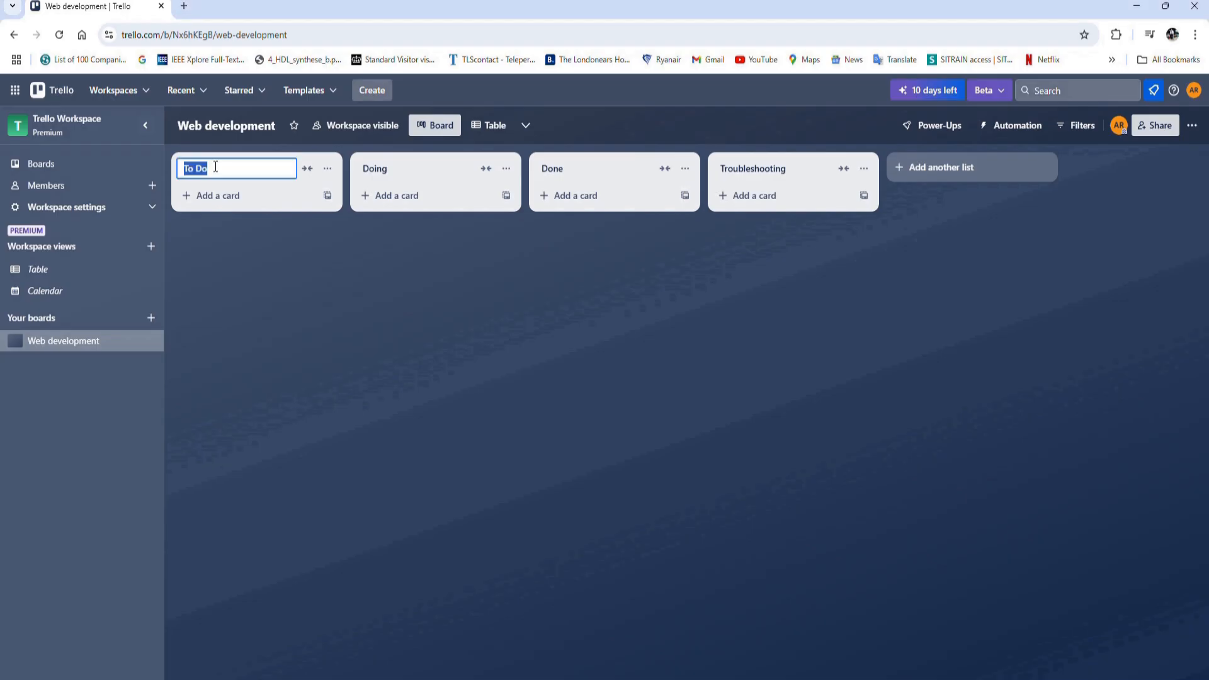
{"action": "key", "text": "BackSpace"}
{"action": "type", "text": "Issues"}
{"action": "key", "text": "Return"}
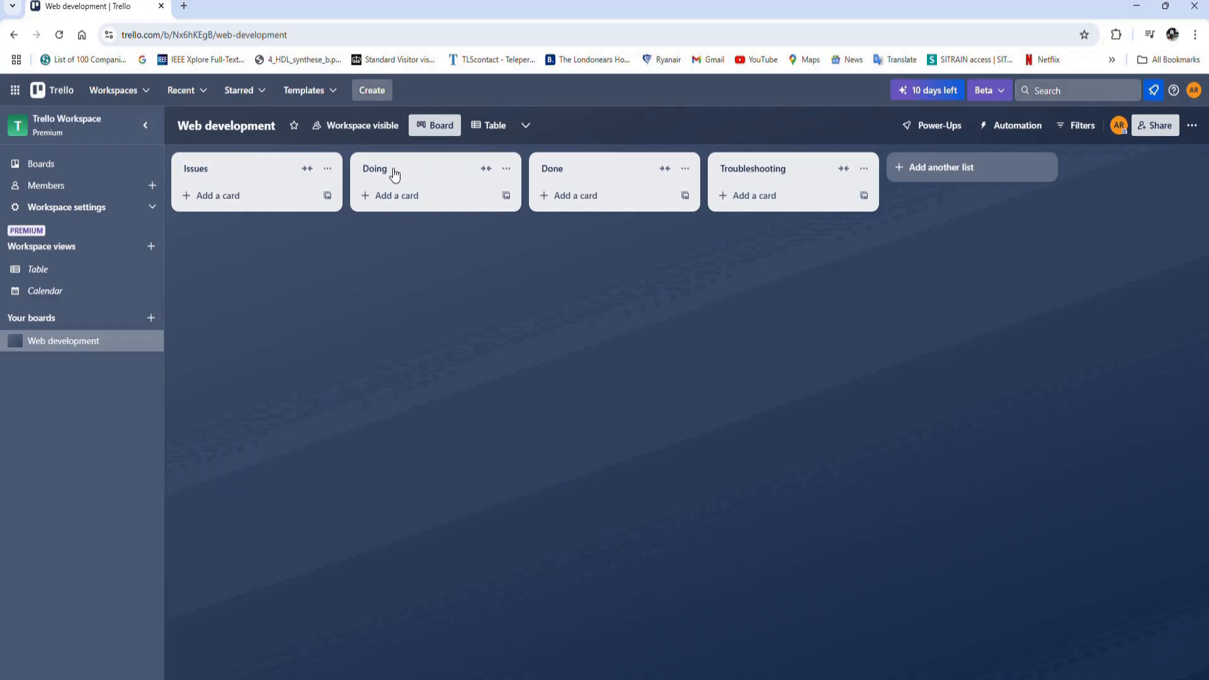
Rename the Doing list as "Work In Progress" and the Done list as "Complete"
{"action": "left_click", "coordinate": [395, 172]}
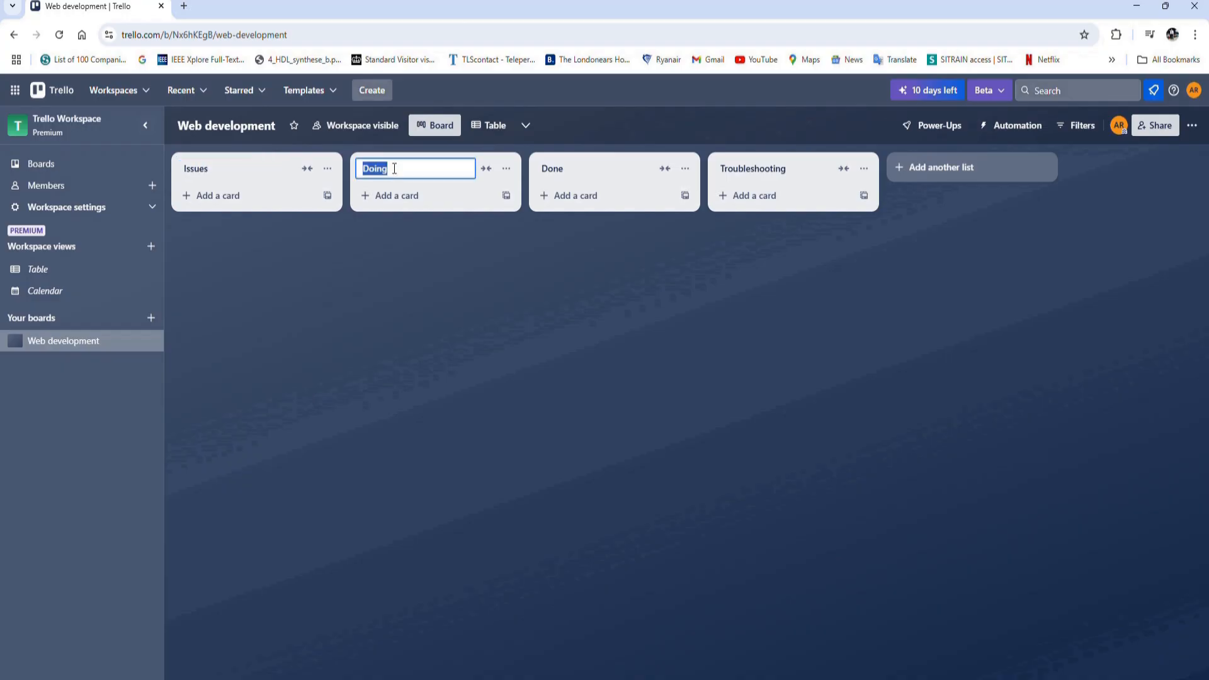
{"action": "key", "text": "BackSpace"}
{"action": "type", "text": "Work In Progress"}
{"action": "left_click", "coordinate": [594, 176]}
{"action": "left_click", "coordinate": [594, 168]}
{"action": "key", "text": "BackSpace"}
{"action": "type", "text": "Complete"}
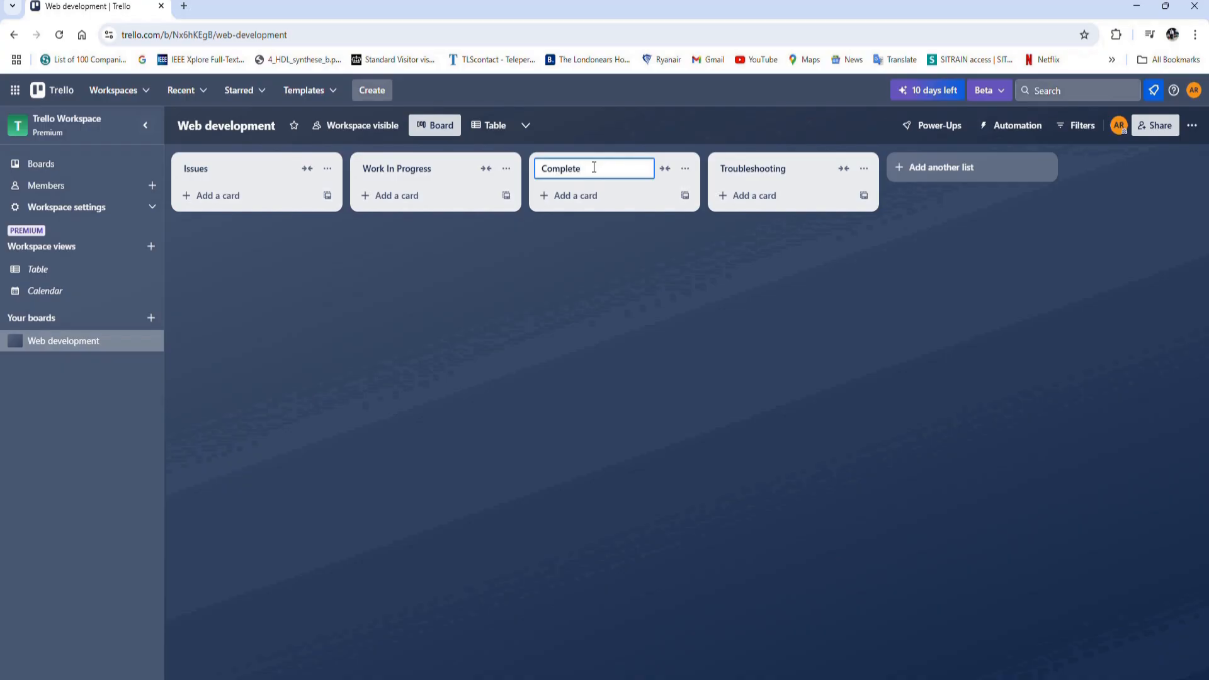
{"action": "key", "text": "Return"}
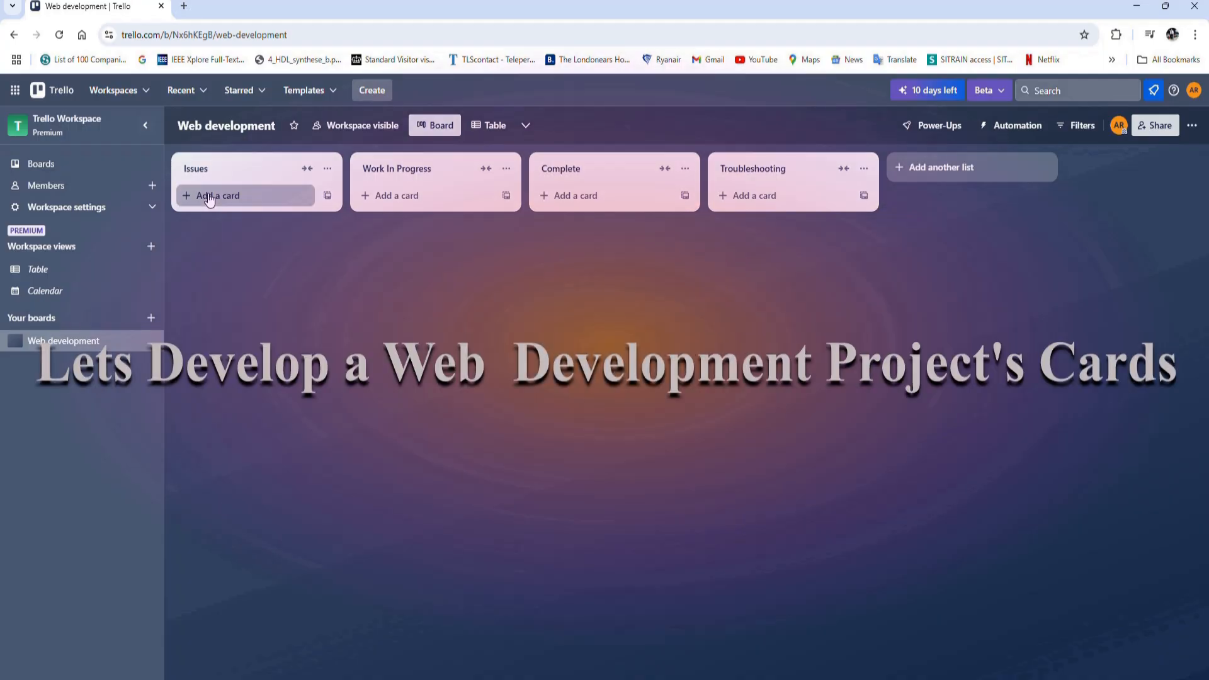
Add four cards titled "Logo", "Home Page", "Contact Page" and "About Us" to the Issues list
{"action": "left_click", "coordinate": [210, 195]}
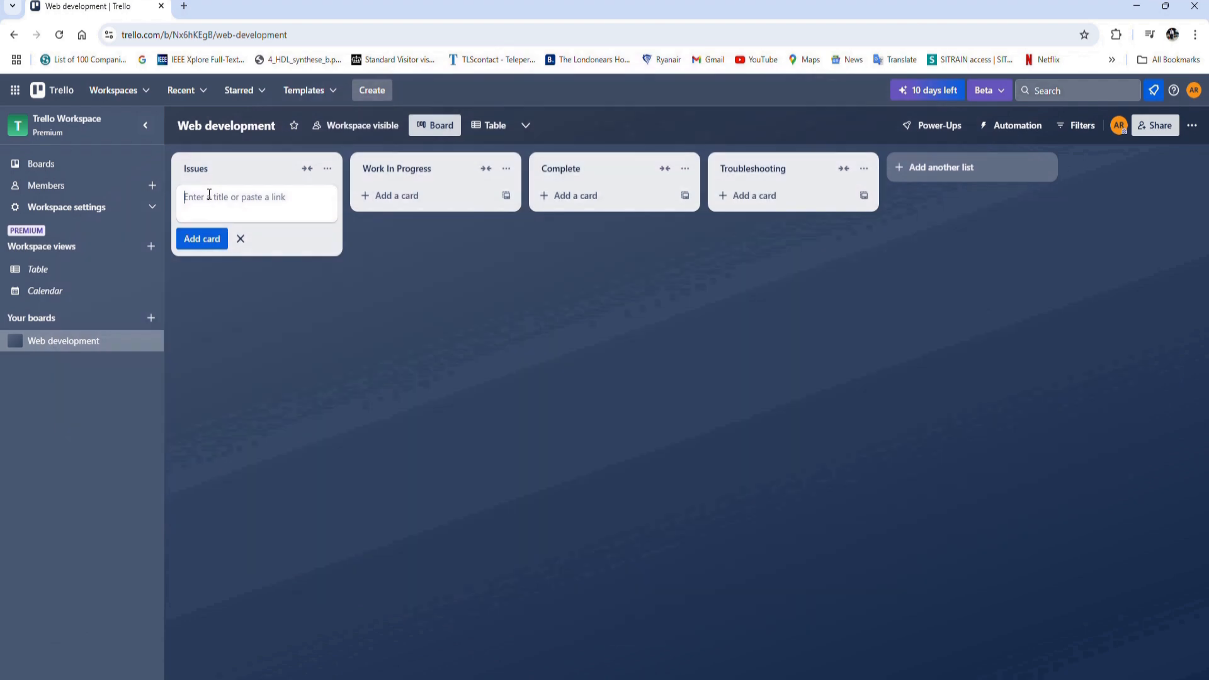
{"action": "type", "text": "Logo"}
{"action": "left_click", "coordinate": [199, 240]}
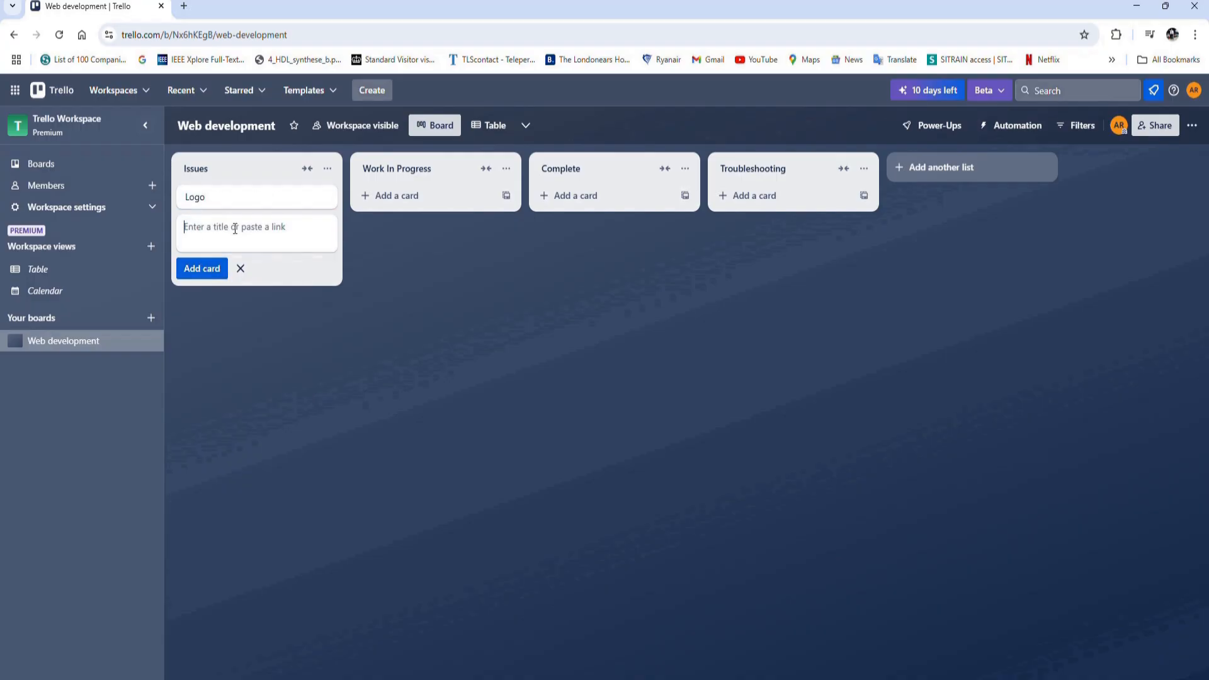
{"action": "type", "text": "Home Page"}
{"action": "left_click", "coordinate": [199, 269]}
{"action": "type", "text": "Contact"}
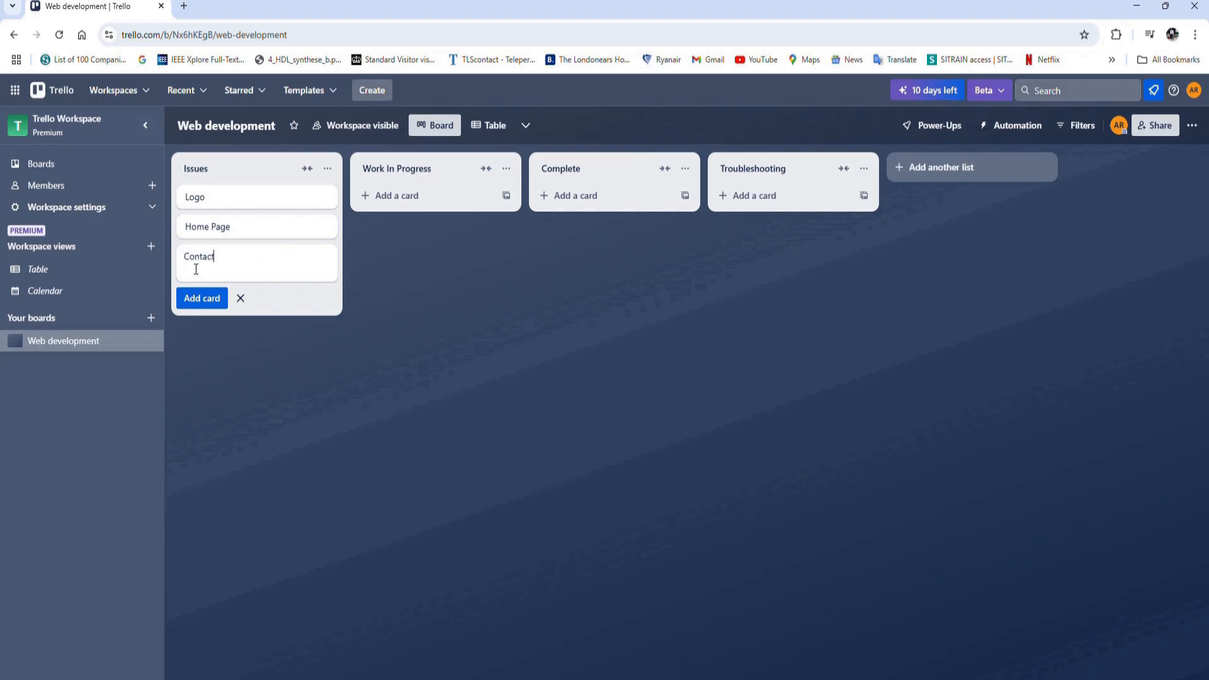
{"action": "type", "text": " Page"}
{"action": "left_click", "coordinate": [202, 299]}
{"action": "type", "text": "About Us"}
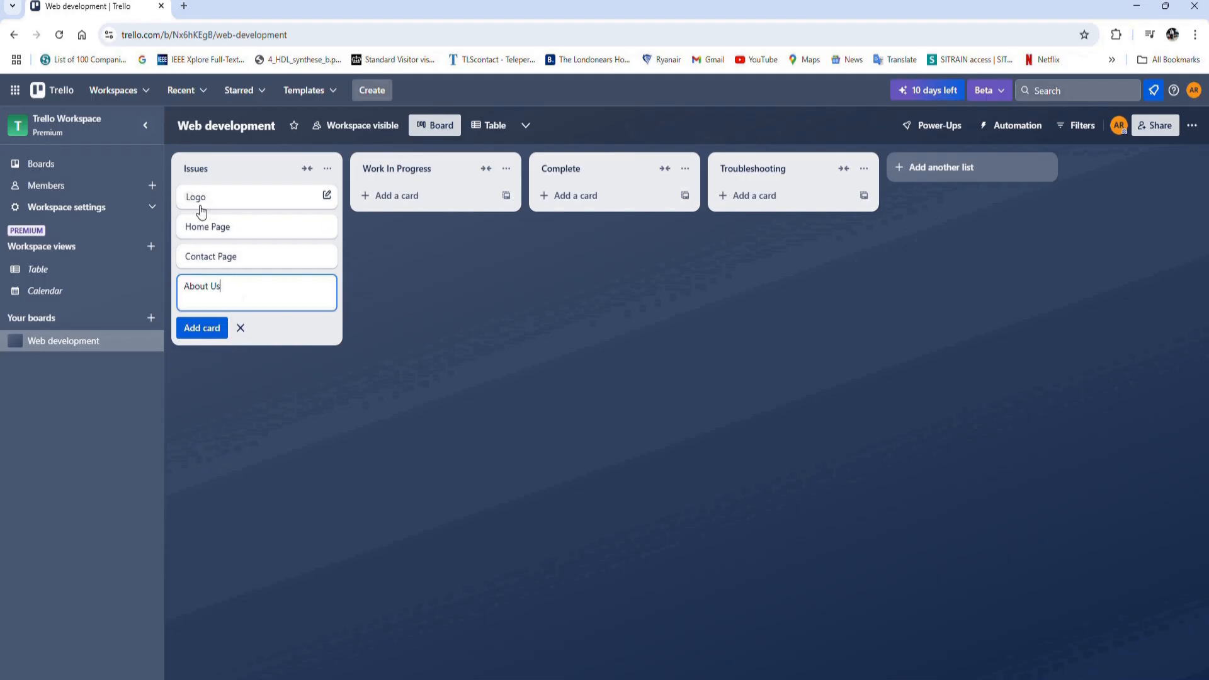
{"action": "left_click", "coordinate": [326, 197]}
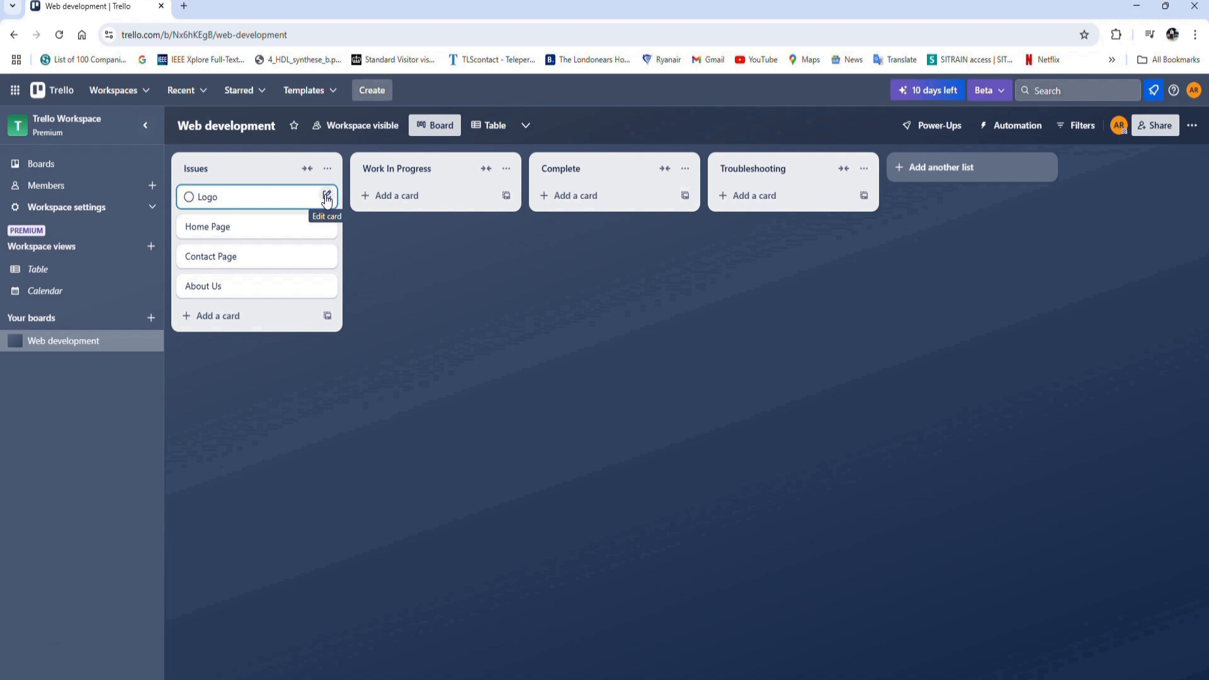
Open the Logo card and enter "Create a logo design" as its description
{"action": "left_click", "coordinate": [327, 197]}
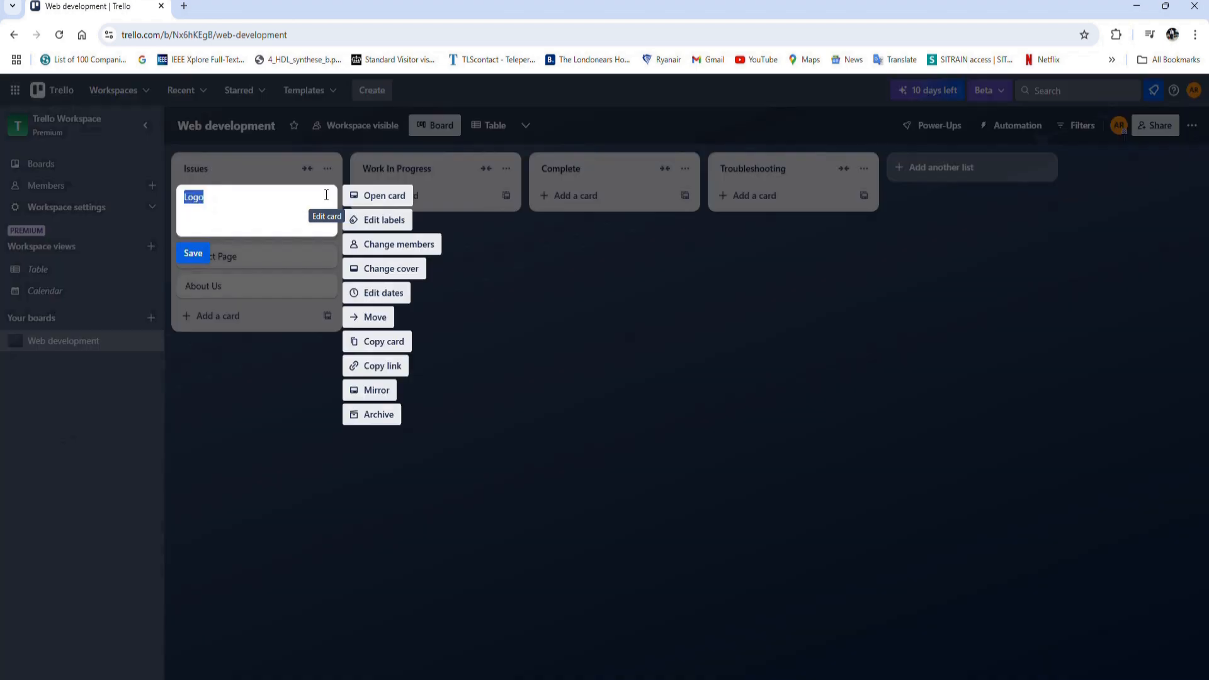
{"action": "left_click", "coordinate": [378, 195]}
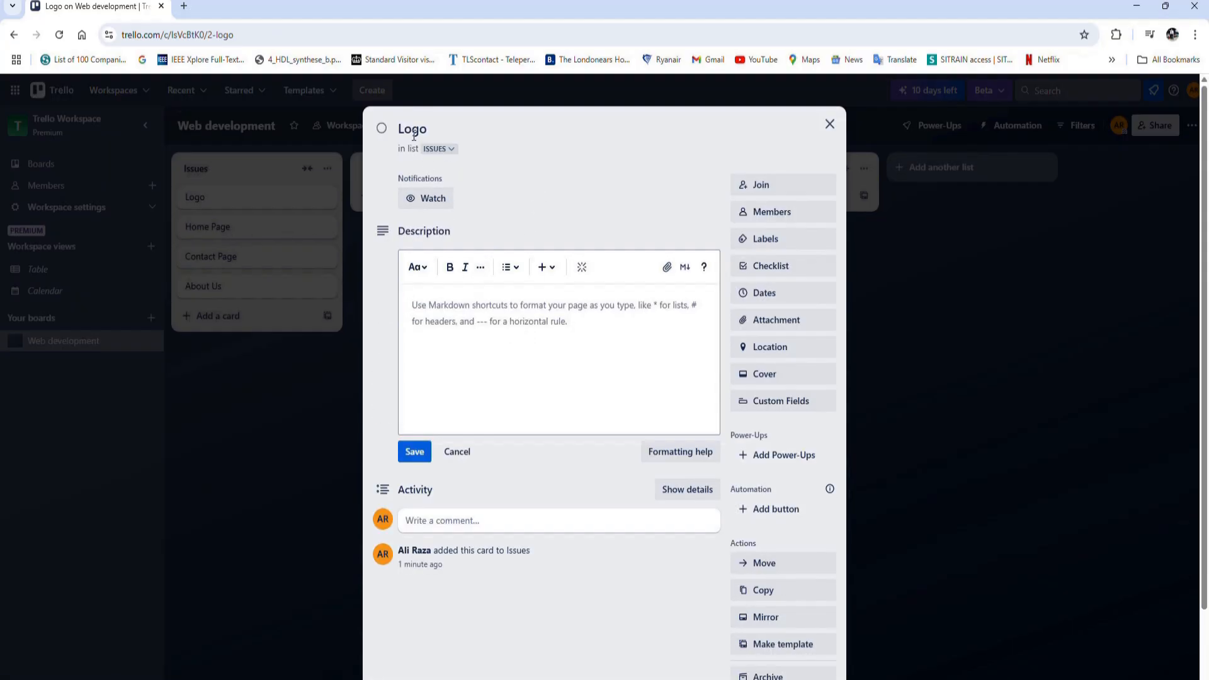
{"action": "left_click", "coordinate": [424, 309]}
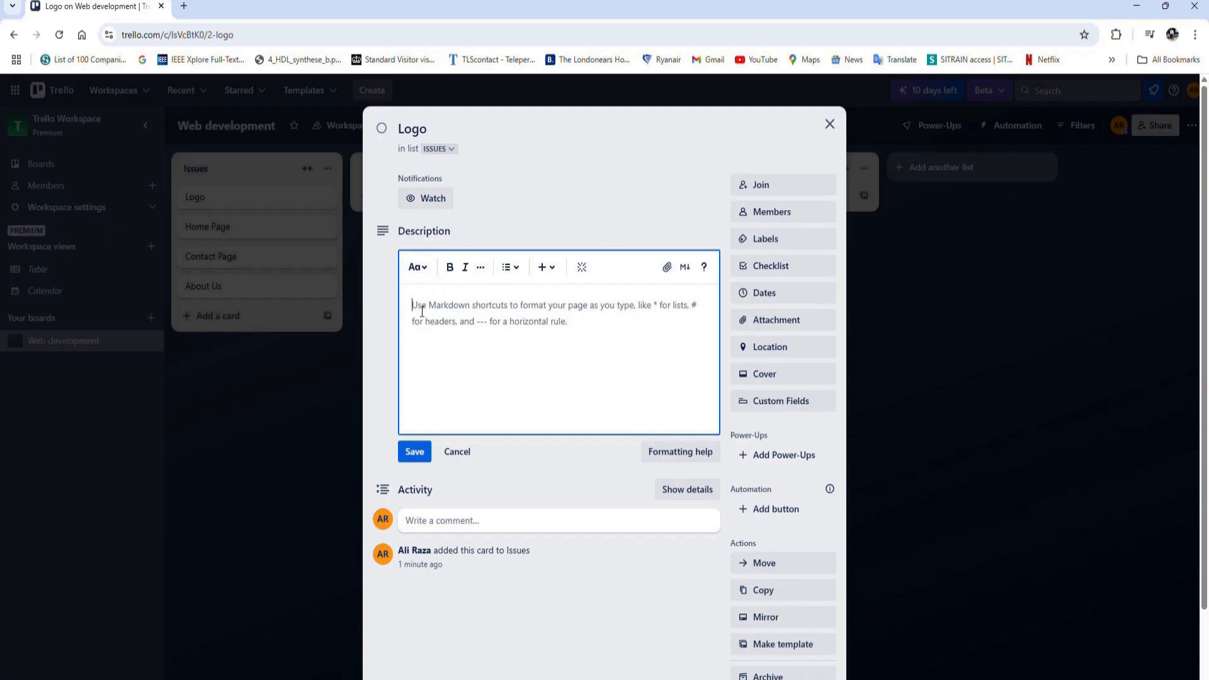
{"action": "type", "text": "Create a logo desig"}
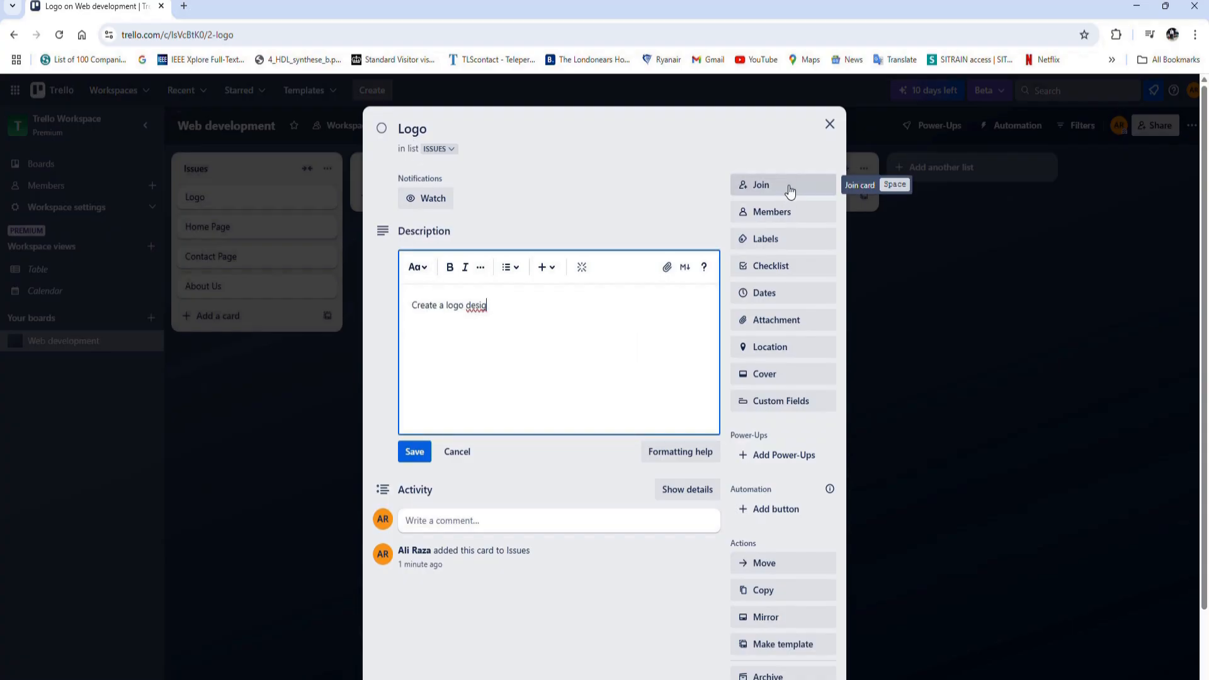
{"action": "type", "text": "n"}
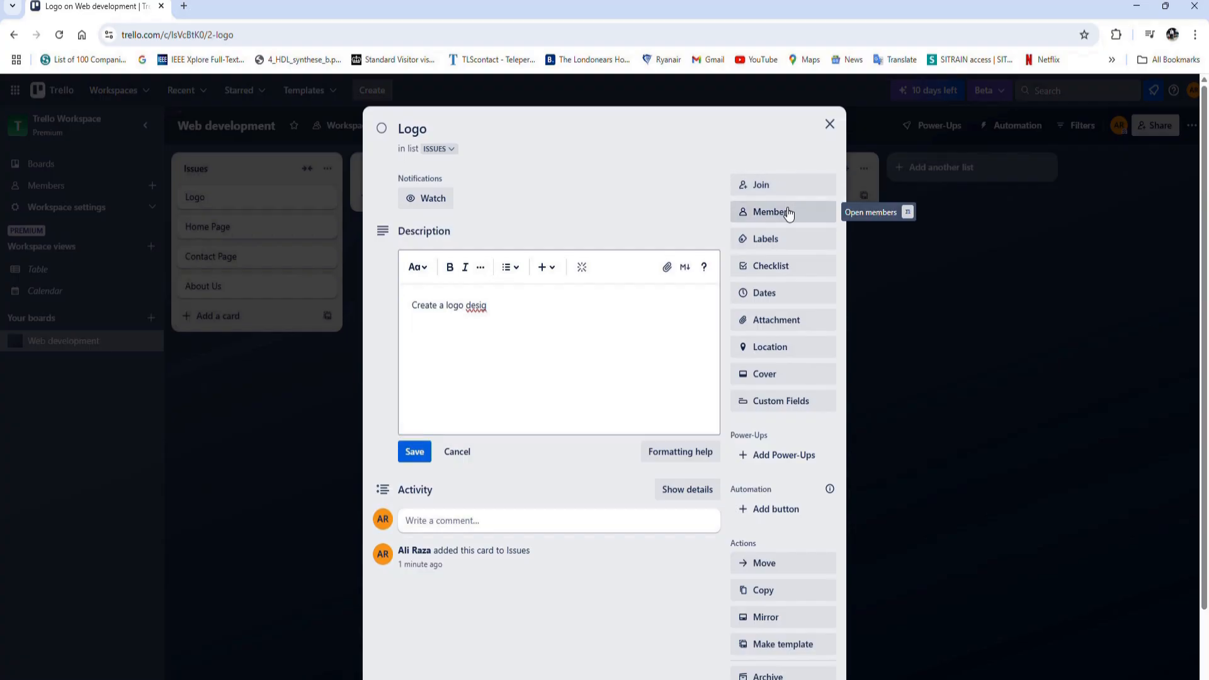
Create a red label titled "Urgent" and apply it to the Logo card
{"action": "left_click", "coordinate": [783, 212]}
{"action": "left_click", "coordinate": [768, 282]}
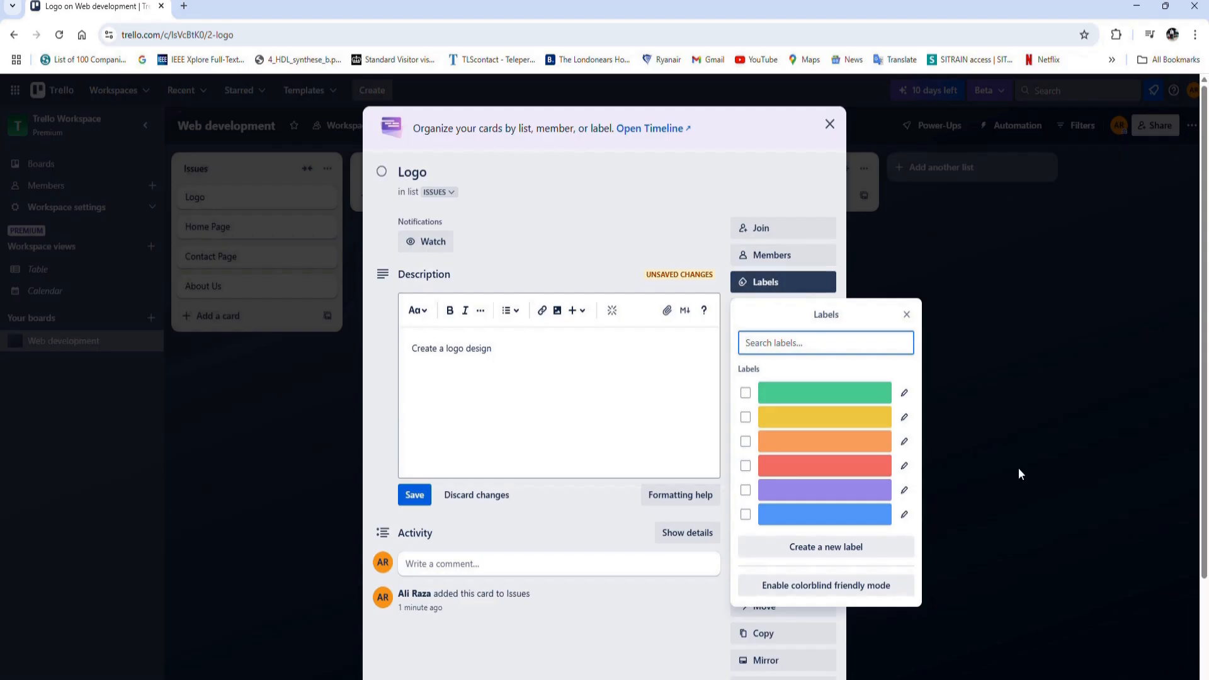
{"action": "left_click", "coordinate": [866, 547]}
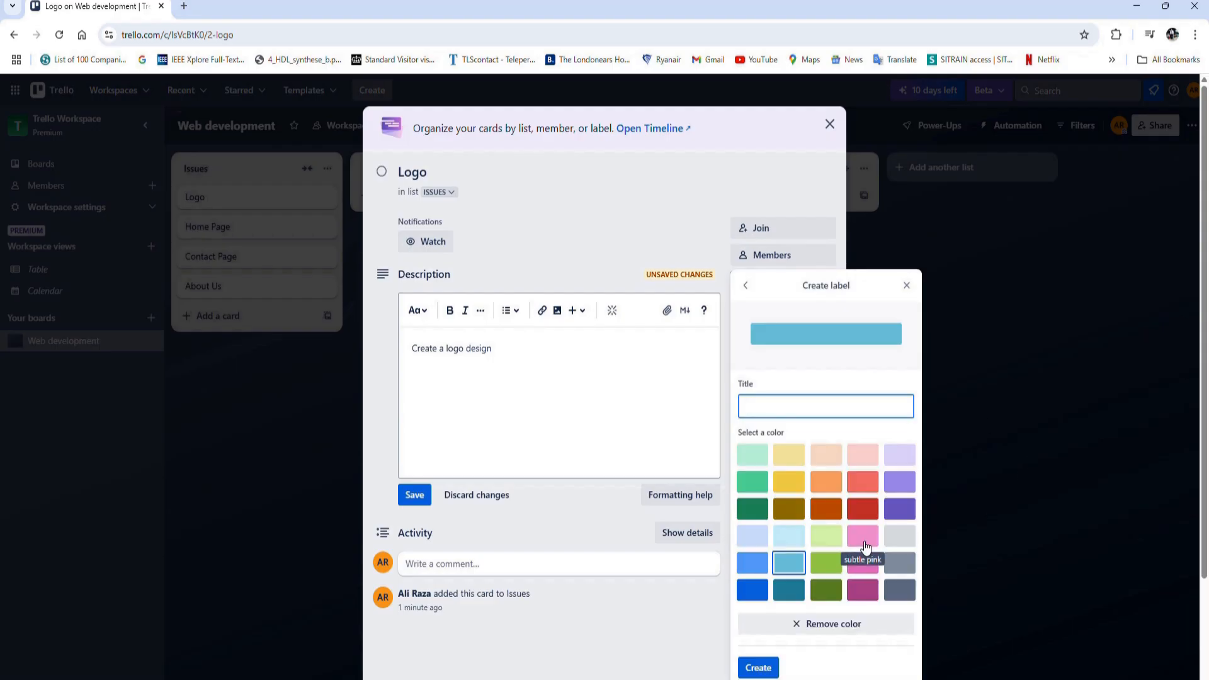
{"action": "type", "text": "Urgent"}
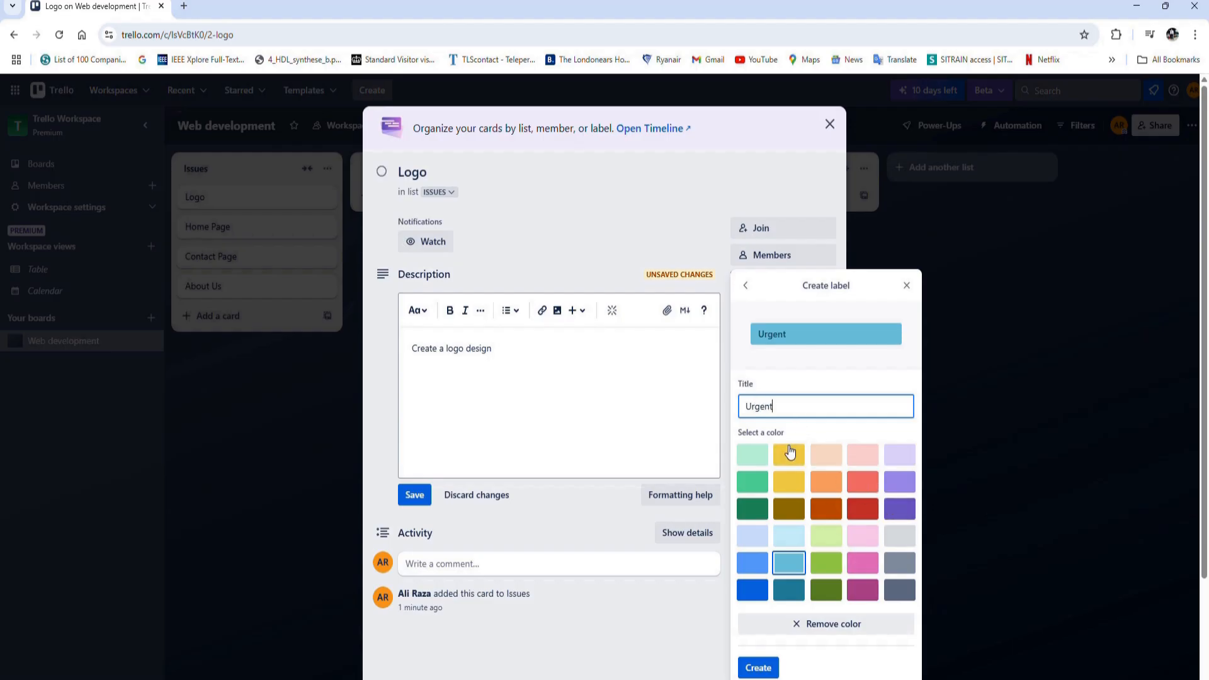
{"action": "left_click", "coordinate": [863, 481]}
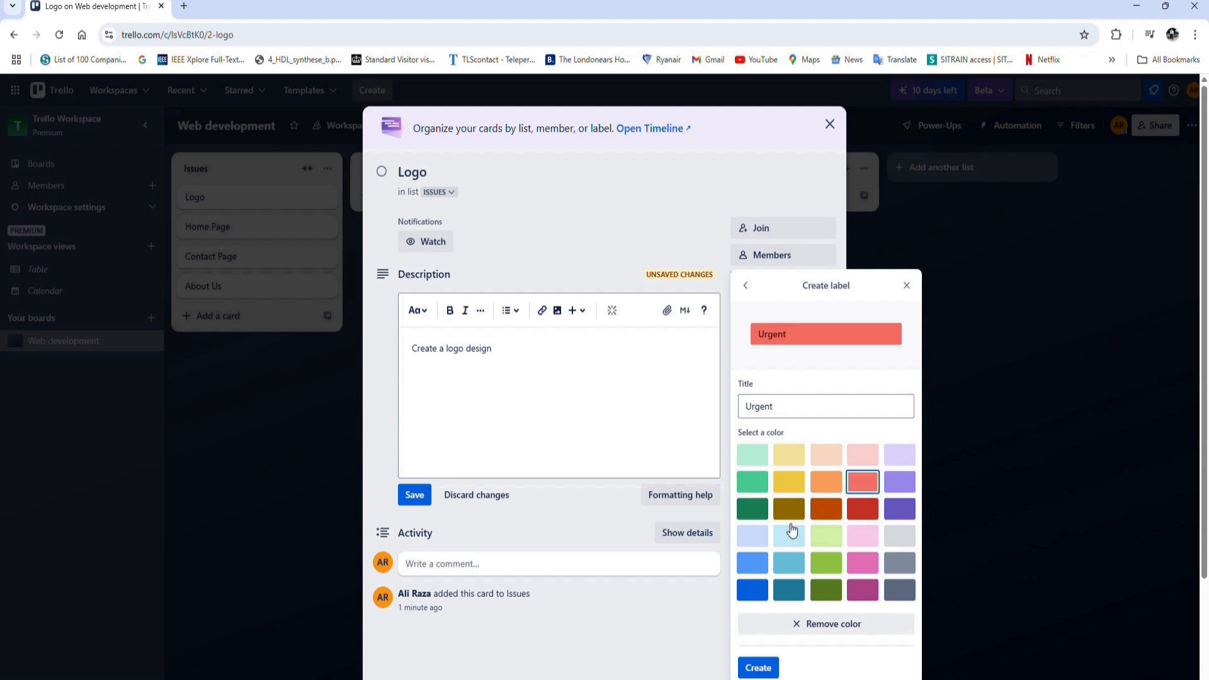
{"action": "left_click", "coordinate": [758, 668]}
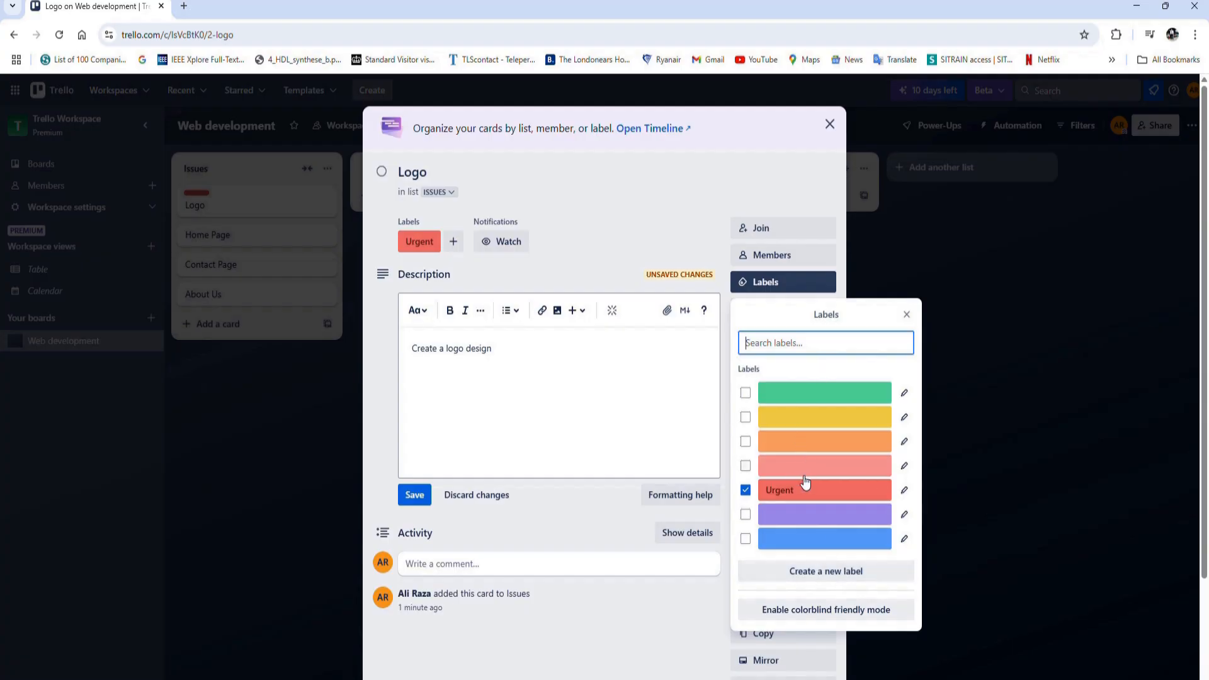
{"action": "left_click", "coordinate": [907, 314]}
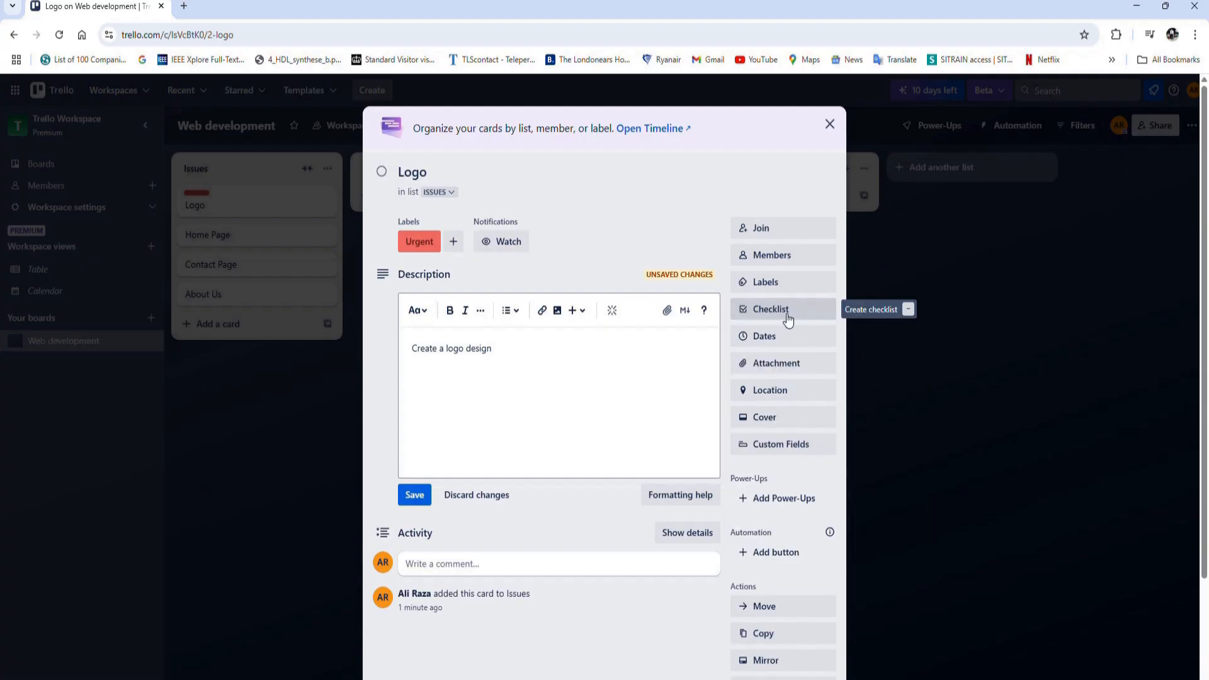
Add a checklist titled "Logo Checklist" to the Logo card
{"action": "left_click", "coordinate": [789, 315]}
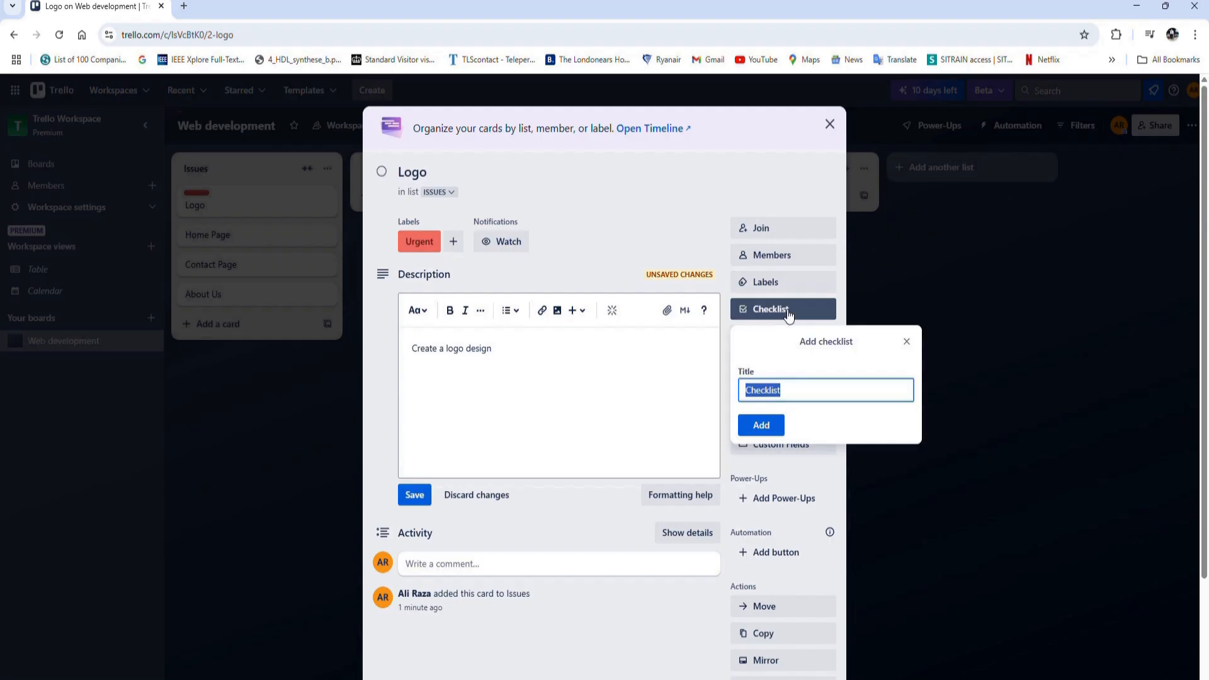
{"action": "type", "text": "lo"}
{"action": "key", "text": "BackSpace"}
{"action": "key", "text": "BackSpace"}
{"action": "type", "text": "Logo Checklist"}
{"action": "left_click", "coordinate": [764, 426]}
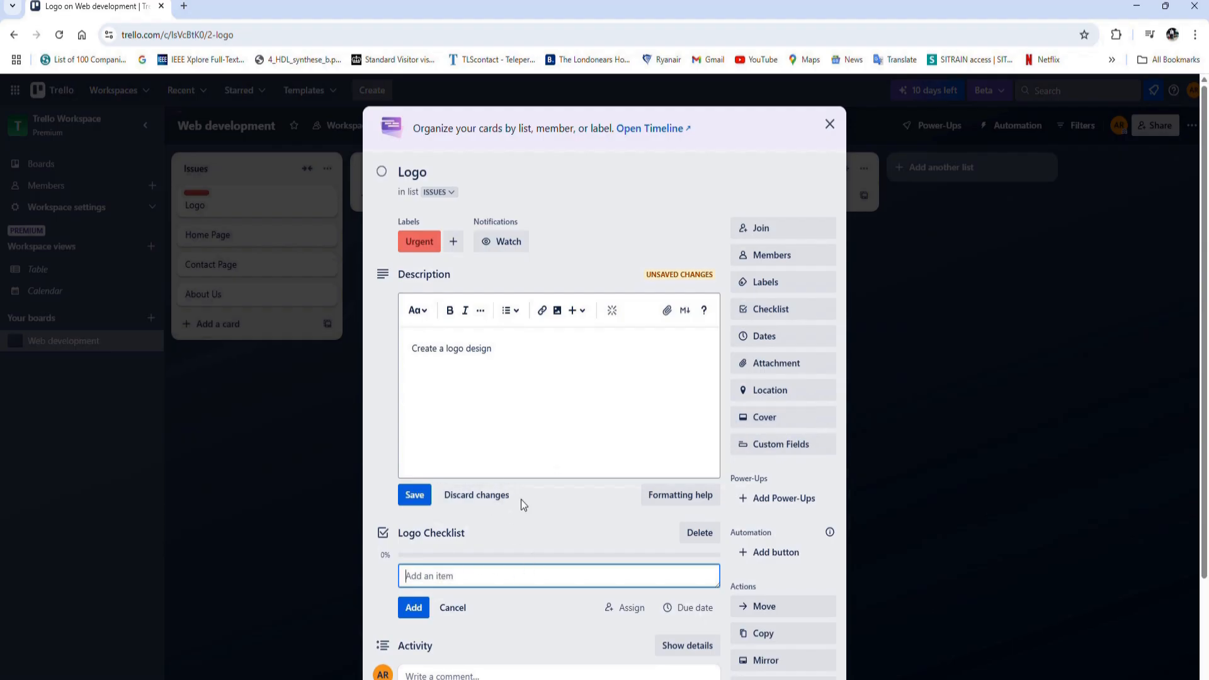
Add the item "Create three logo designs" to the Logo Checklist
{"action": "scroll", "coordinate": [522, 501], "scroll_direction": "down", "scroll_amount": 1}
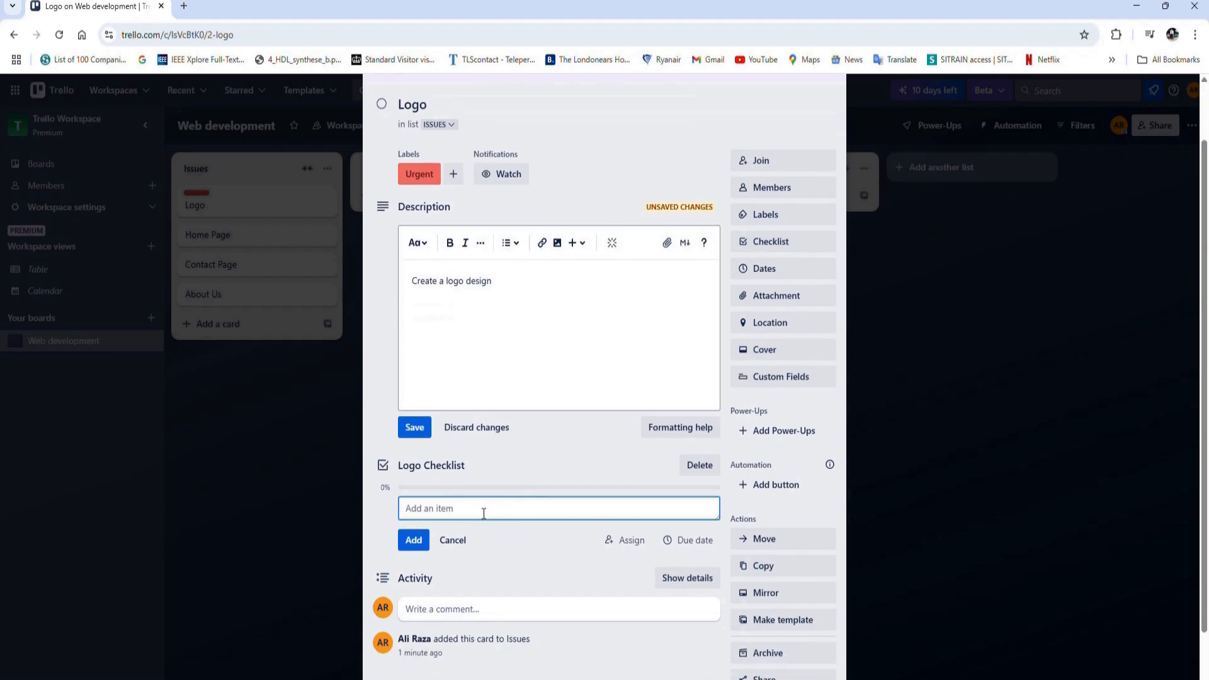
{"action": "type", "text": "Cr"}
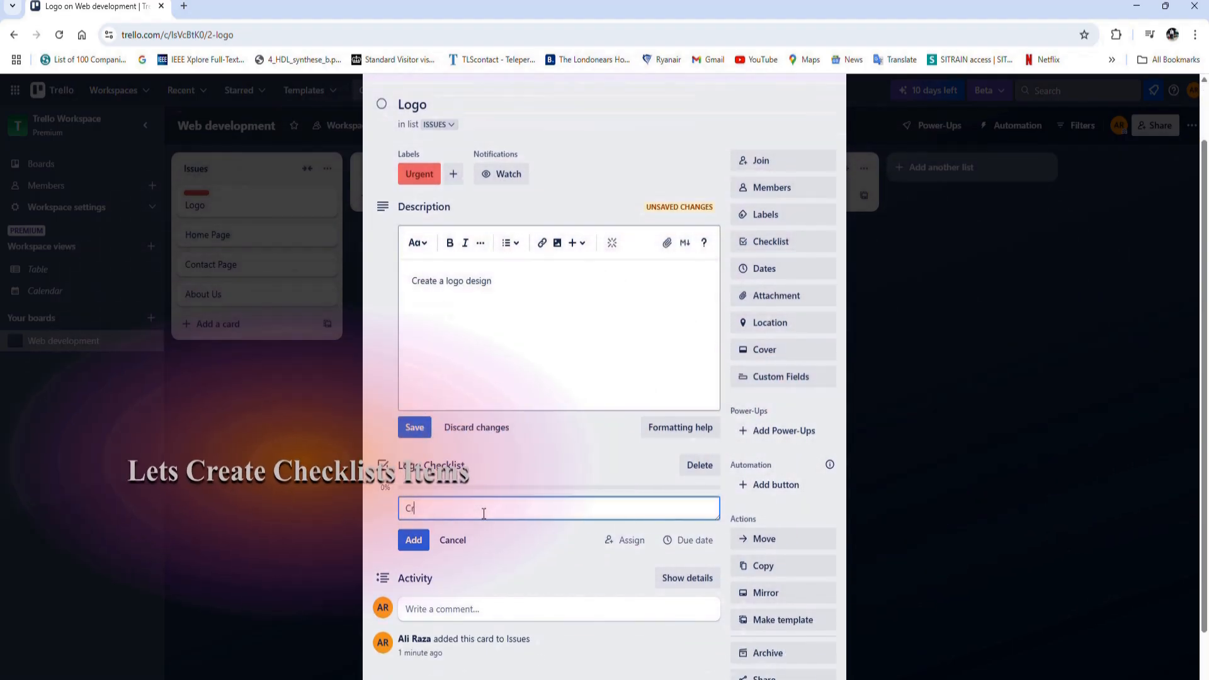
{"action": "type", "text": "eate three "}
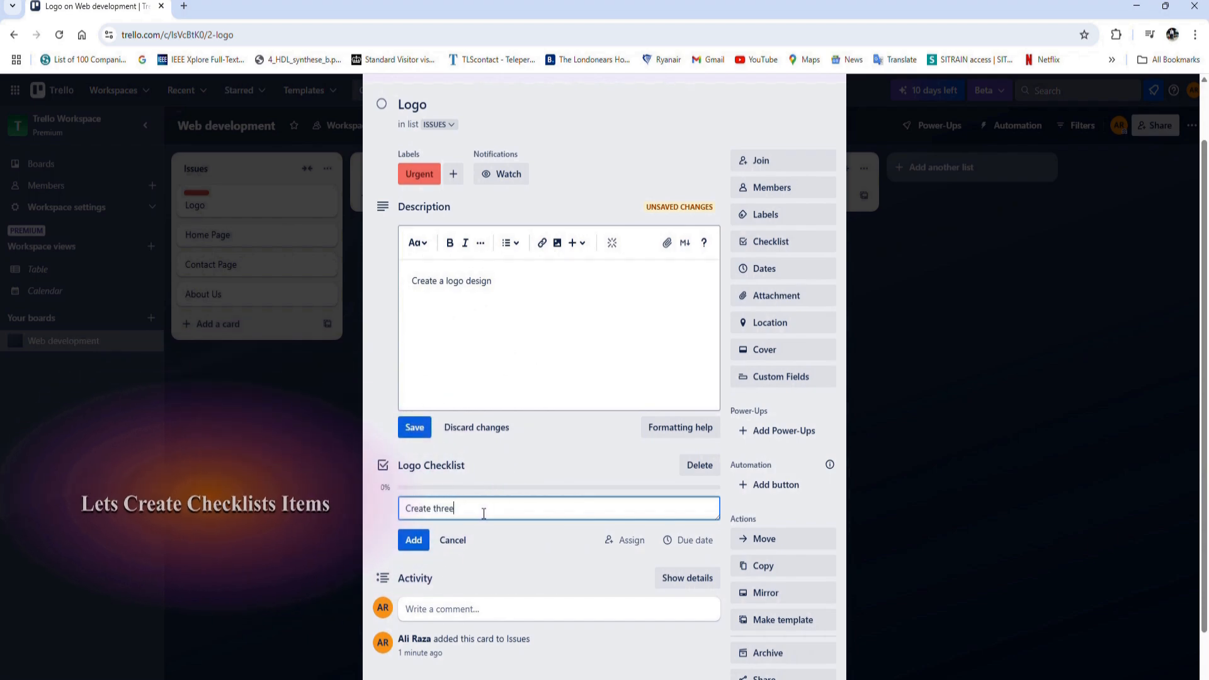
{"action": "type", "text": "logo designs"}
{"action": "left_click", "coordinate": [414, 540]}
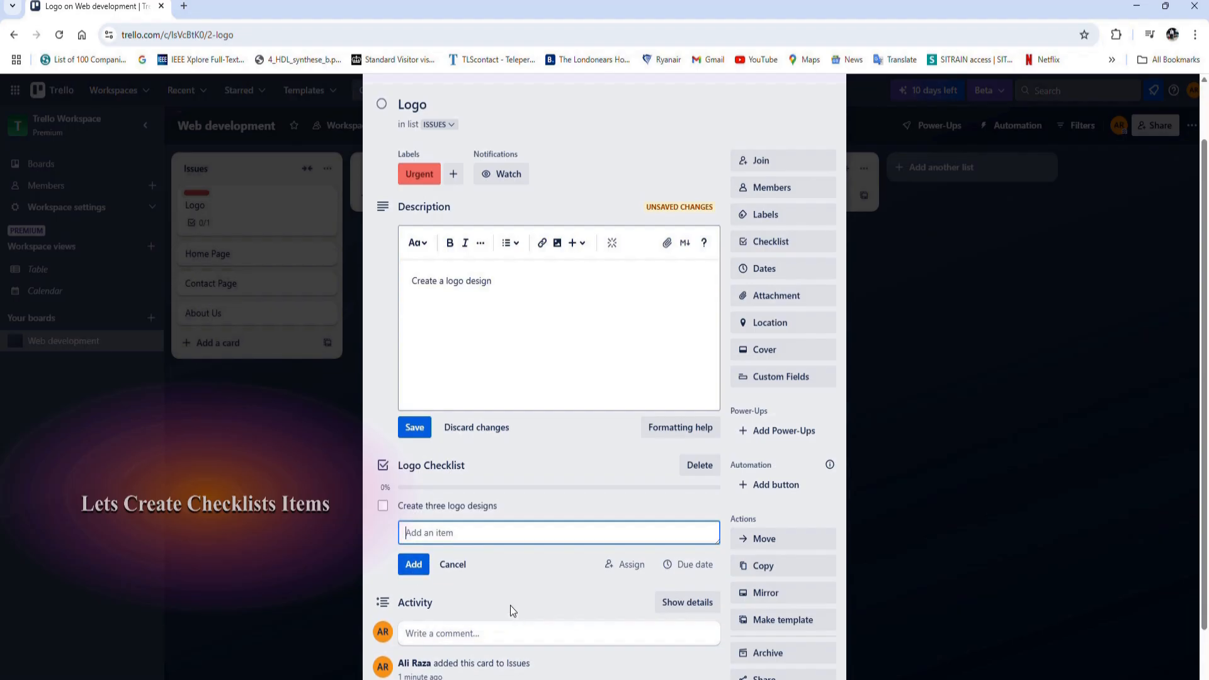
Add the checklist item "Get Approval from the customer" with a due date of 5/15/2025
{"action": "type", "text": "Get Approval from the customer"}
{"action": "scroll", "coordinate": [619, 515], "scroll_direction": "down", "scroll_amount": 1}
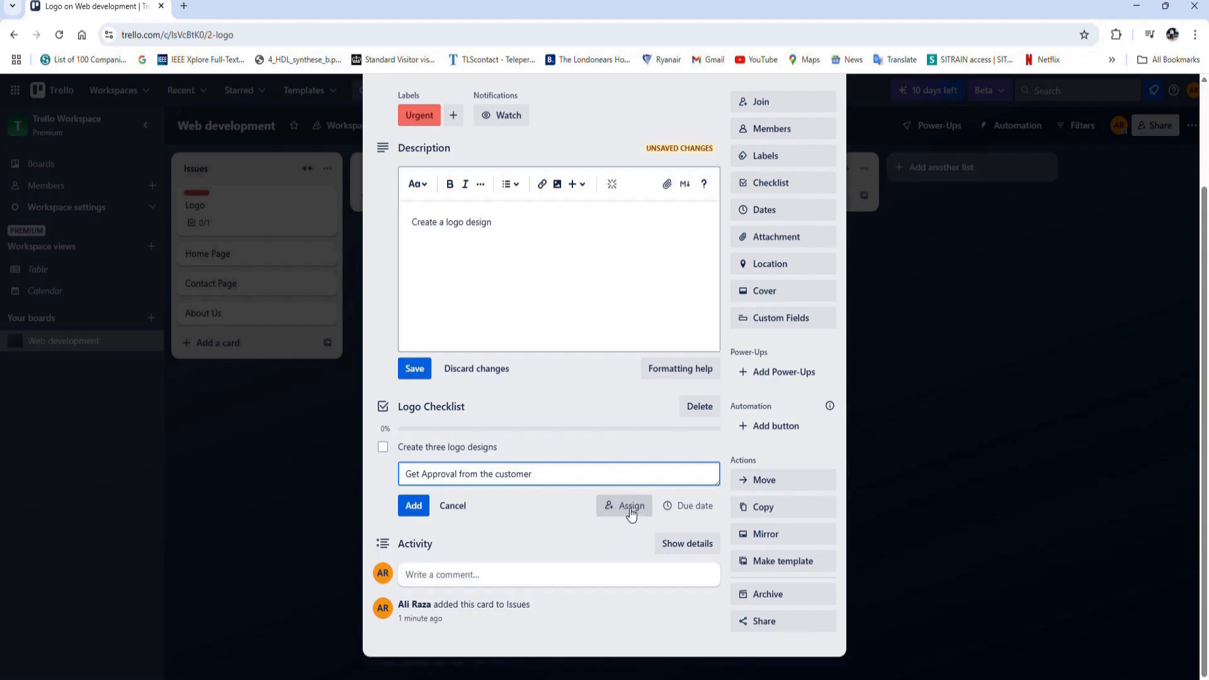
{"action": "left_click", "coordinate": [632, 516]}
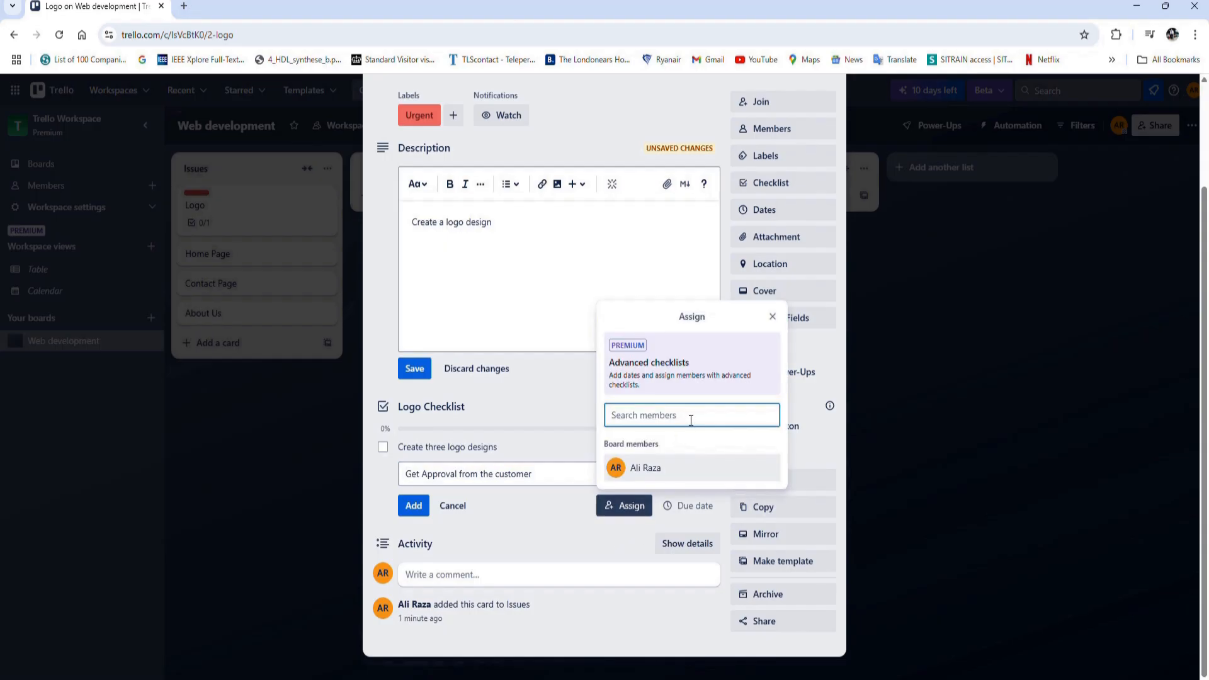
{"action": "left_click", "coordinate": [557, 522]}
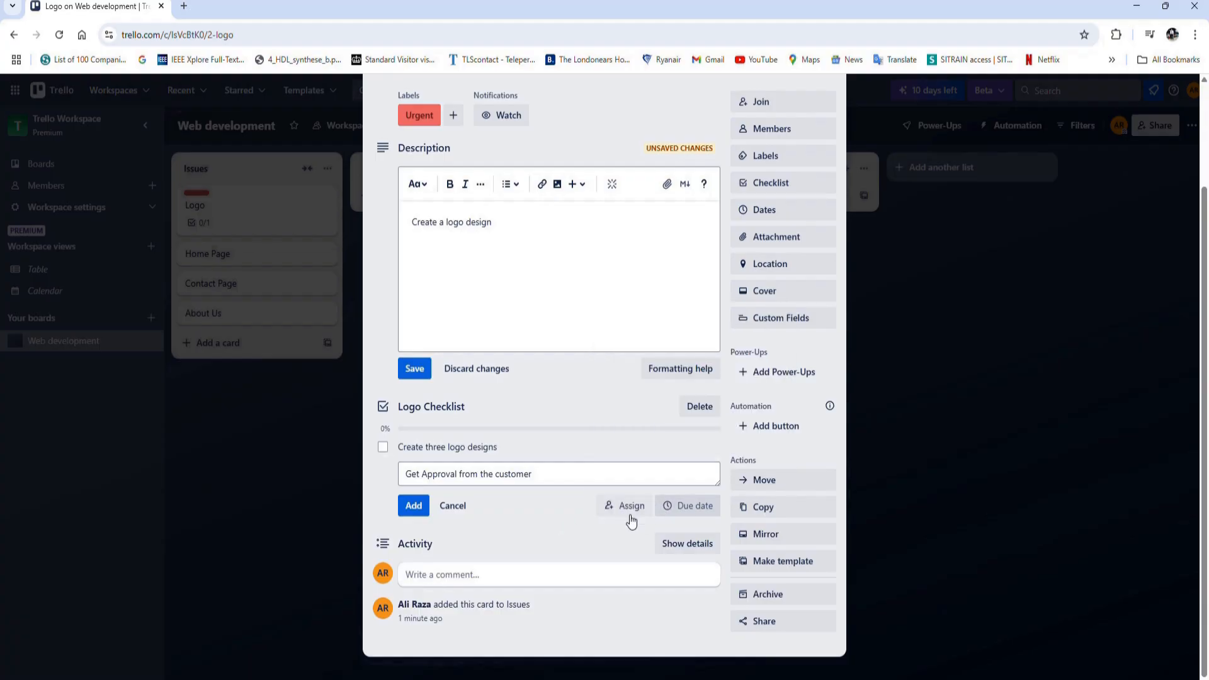
{"action": "left_click", "coordinate": [693, 513]}
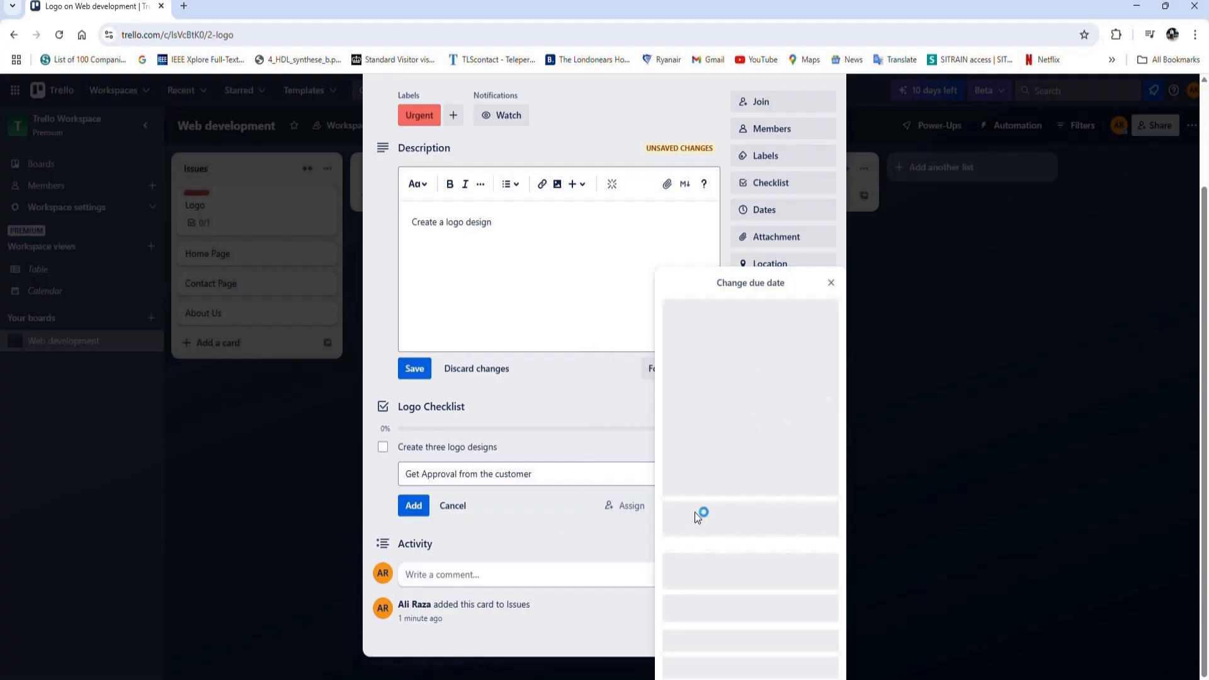
{"action": "left_click", "coordinate": [807, 317]}
{"action": "left_click", "coordinate": [693, 317]}
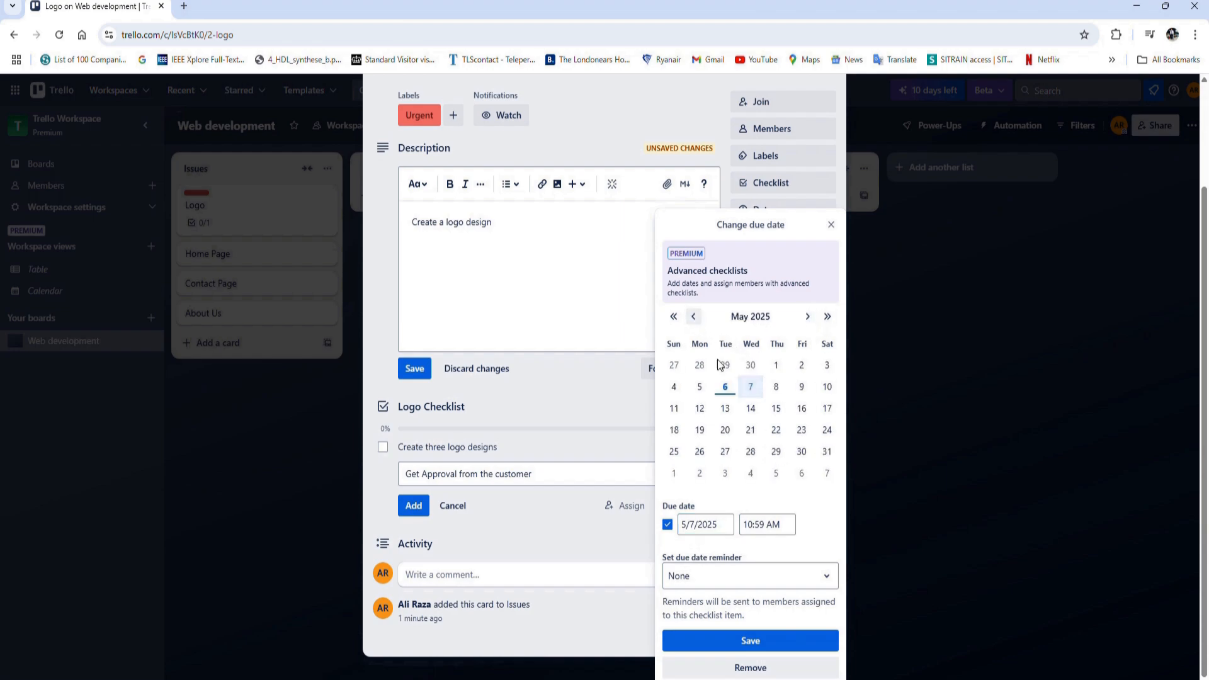
{"action": "left_click", "coordinate": [774, 411]}
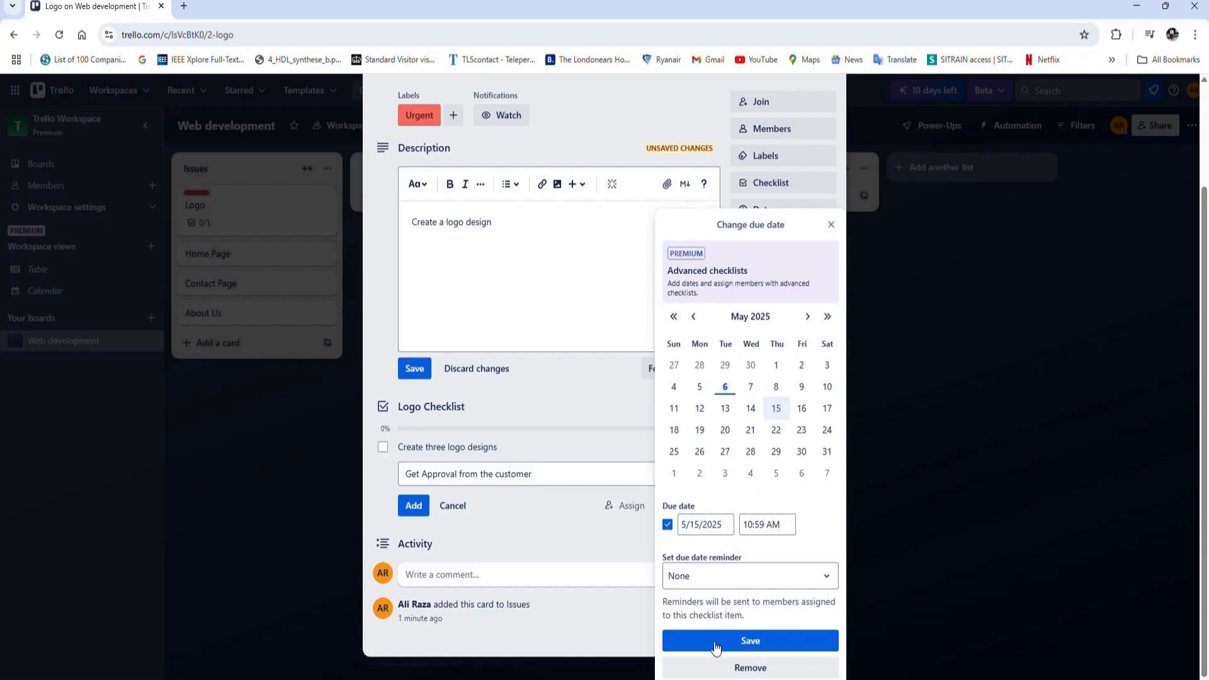
{"action": "left_click", "coordinate": [766, 643]}
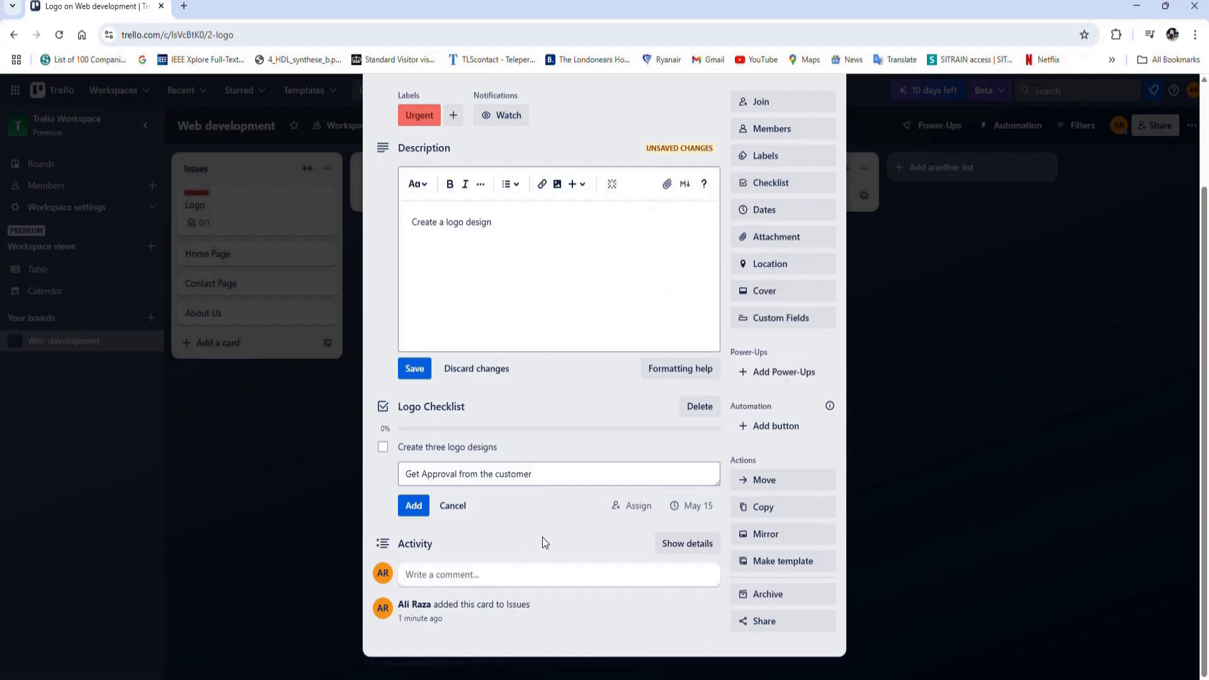
{"action": "left_click", "coordinate": [416, 509]}
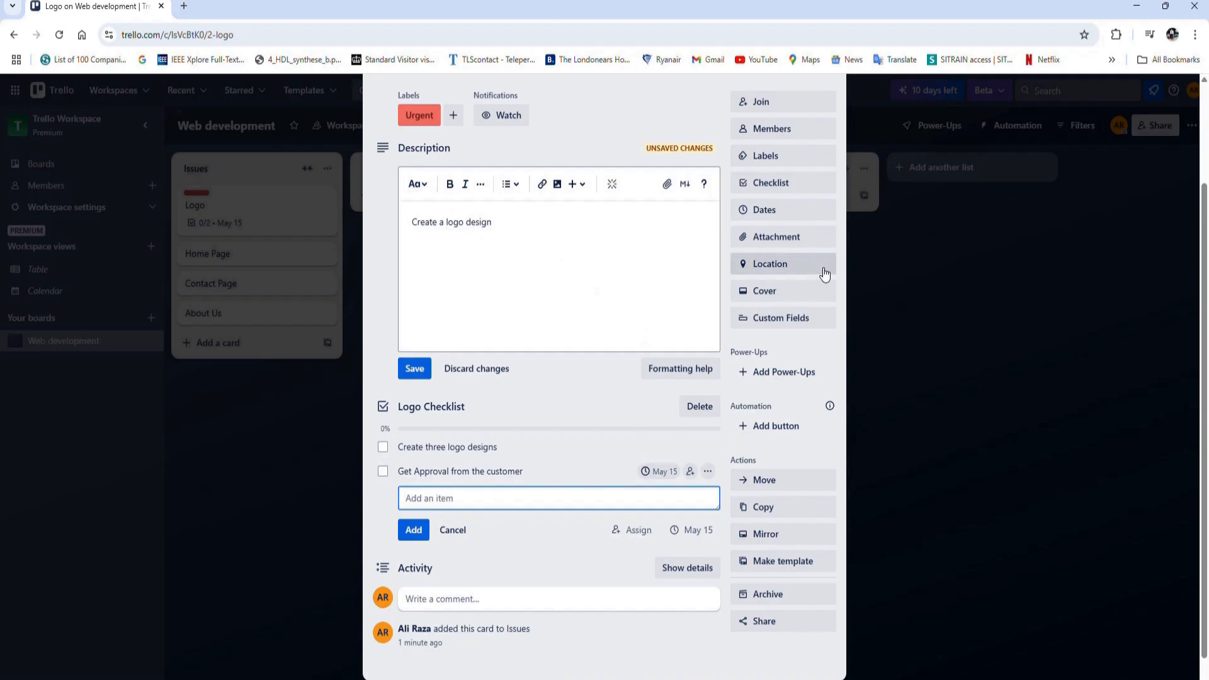
View the Logo card's attachment options, including choosing a file from the computer
{"action": "left_click", "coordinate": [793, 236]}
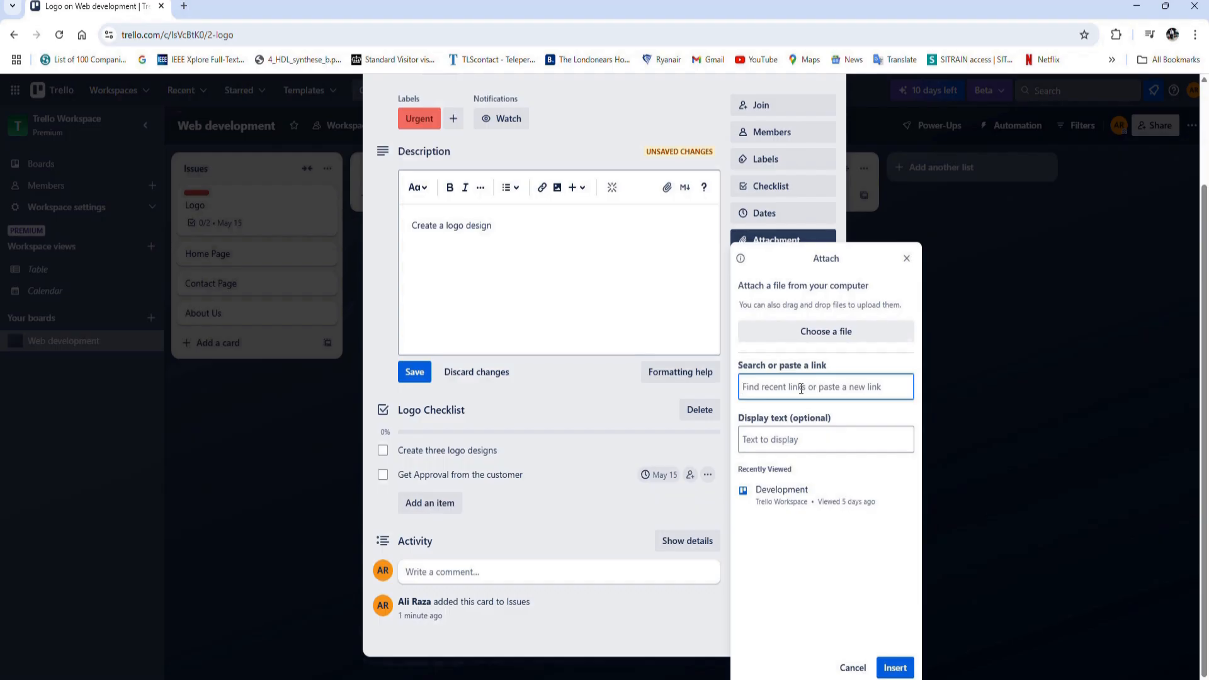
{"action": "left_click", "coordinate": [829, 334]}
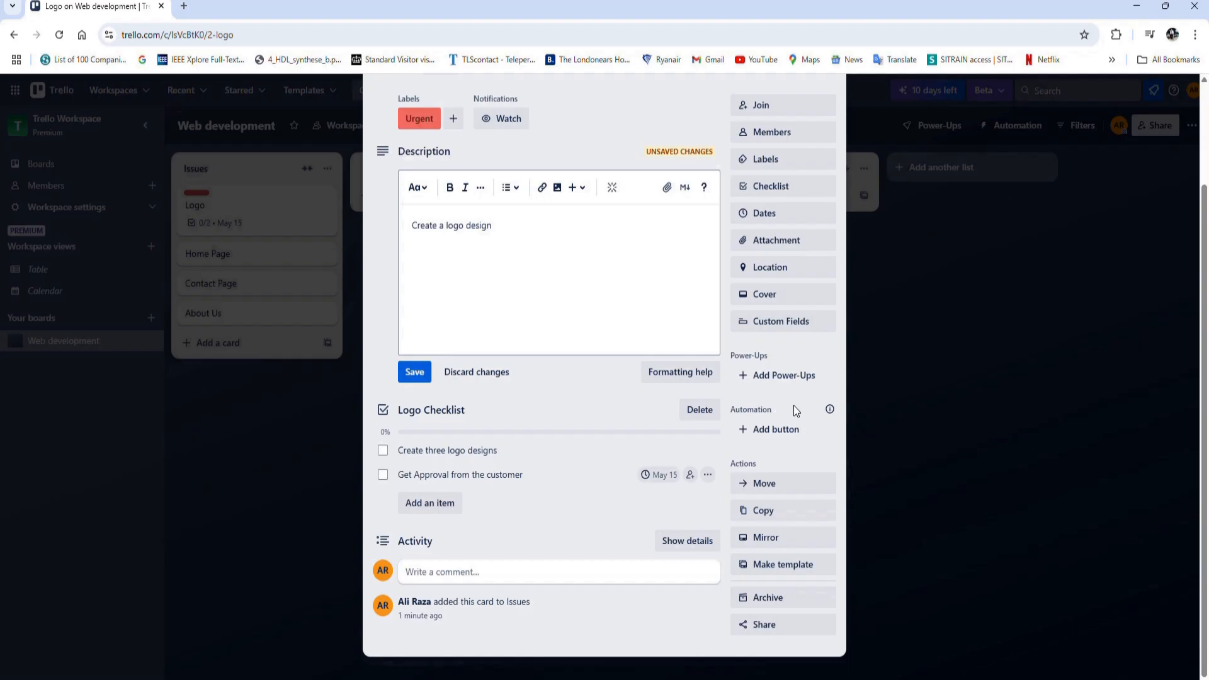
Set the Logo card's cover to the Unsplash "Productivity" photo of a dark desk with a blue book and open notebook
{"action": "left_click", "coordinate": [781, 303]}
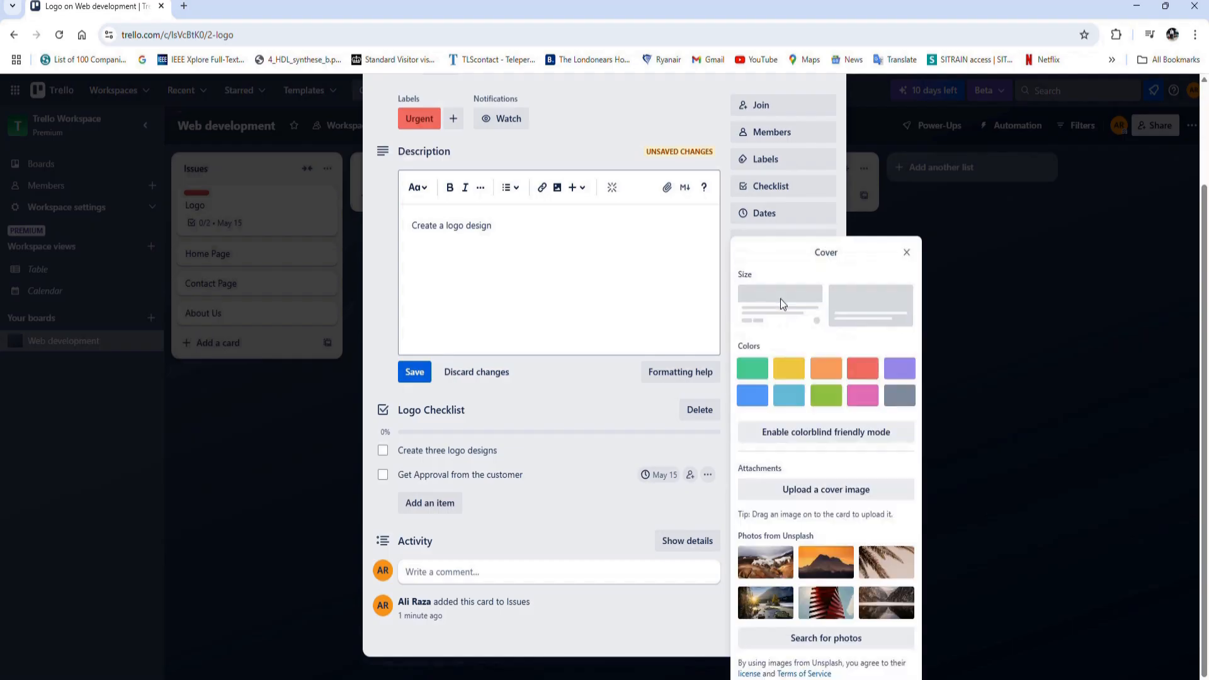
{"action": "left_click", "coordinate": [835, 647]}
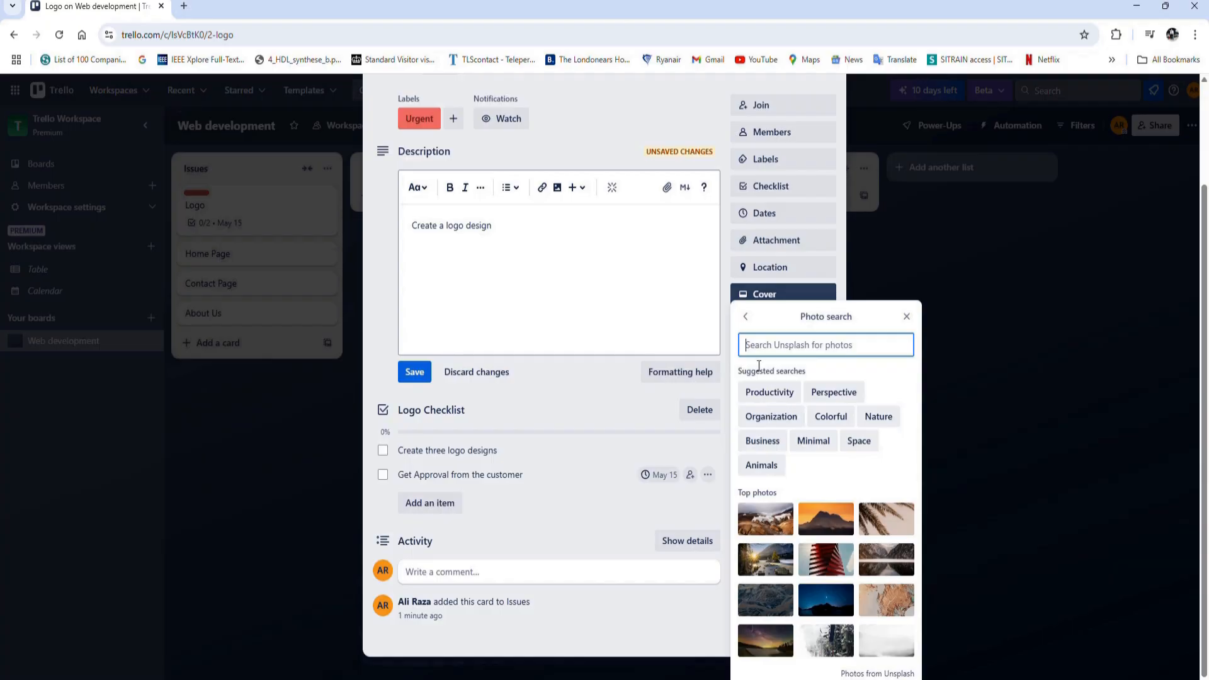
{"action": "left_click", "coordinate": [771, 392]}
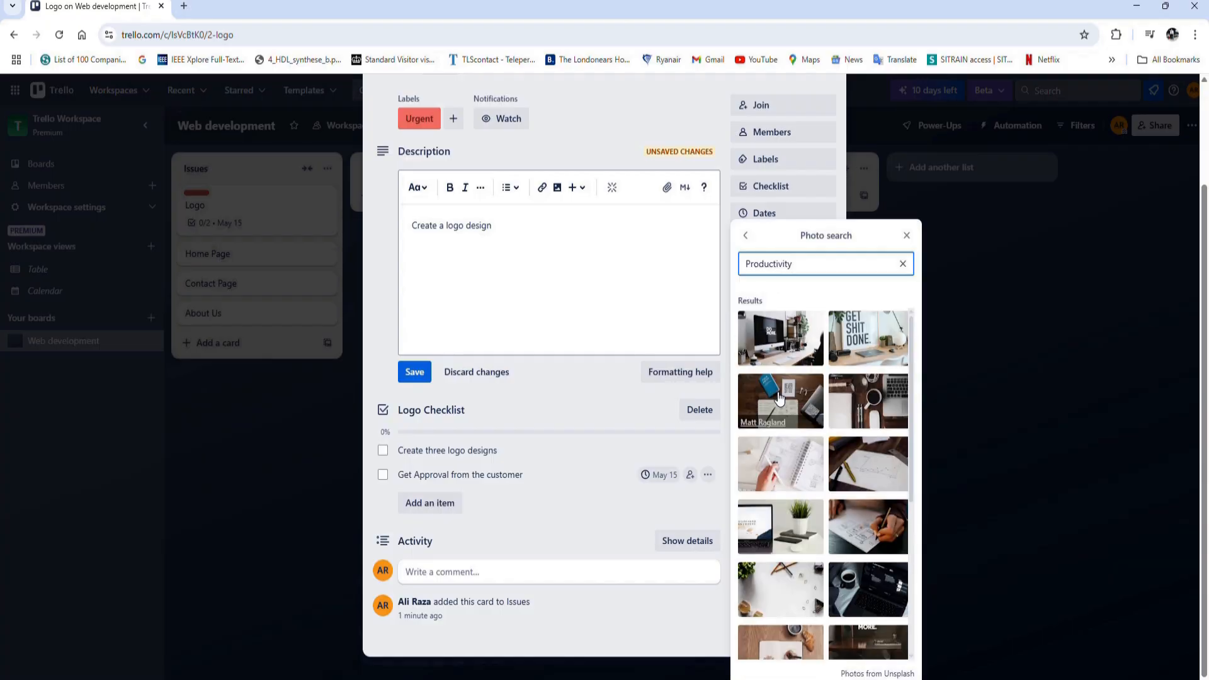
{"action": "left_click", "coordinate": [779, 398]}
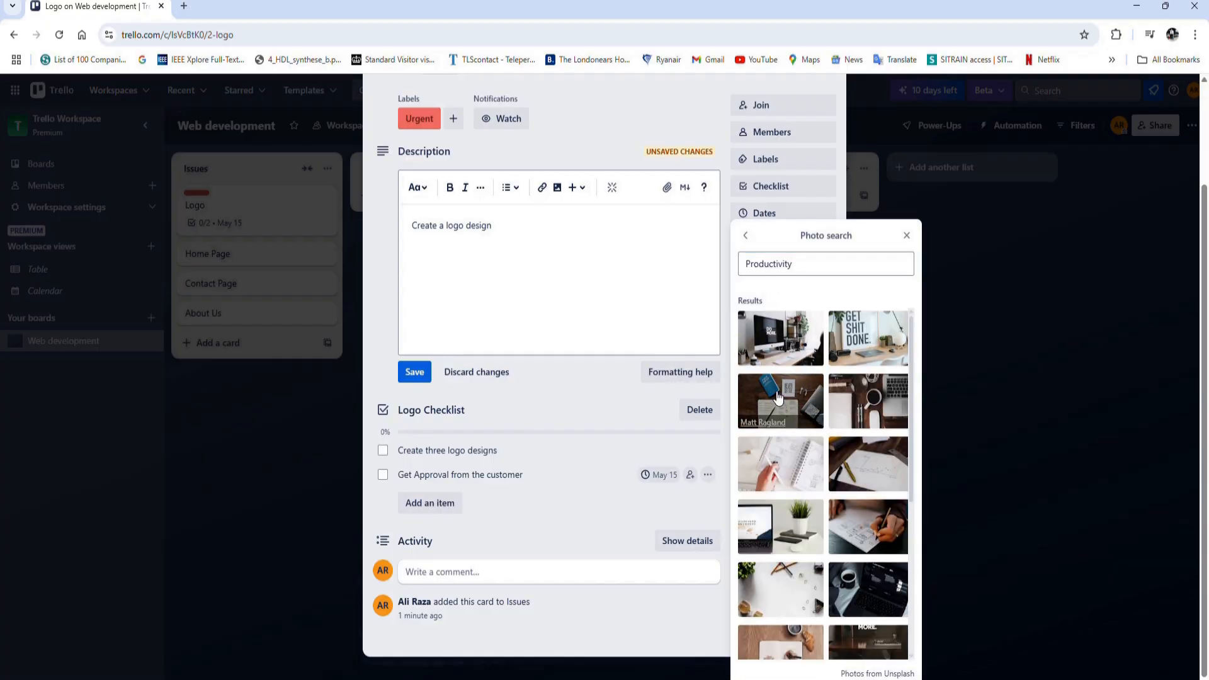
{"action": "left_click", "coordinate": [726, 377]}
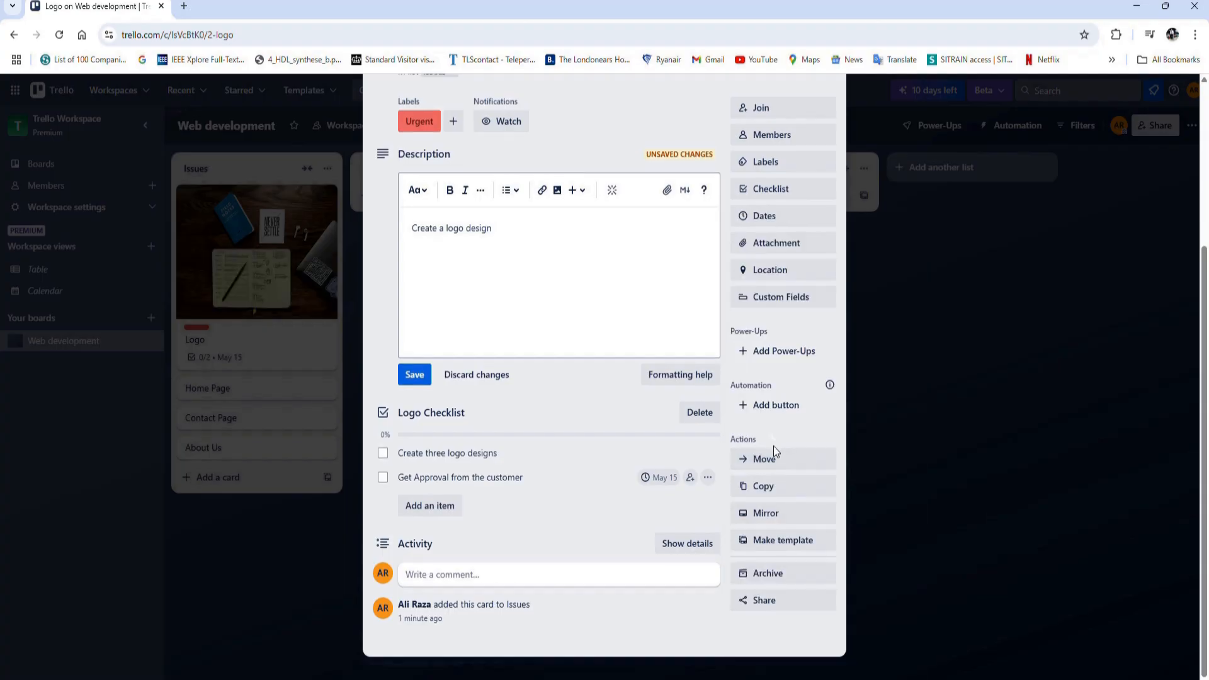
View the Logo card's move options and the available destination boards, leaving the card where it is
{"action": "left_click", "coordinate": [751, 460]}
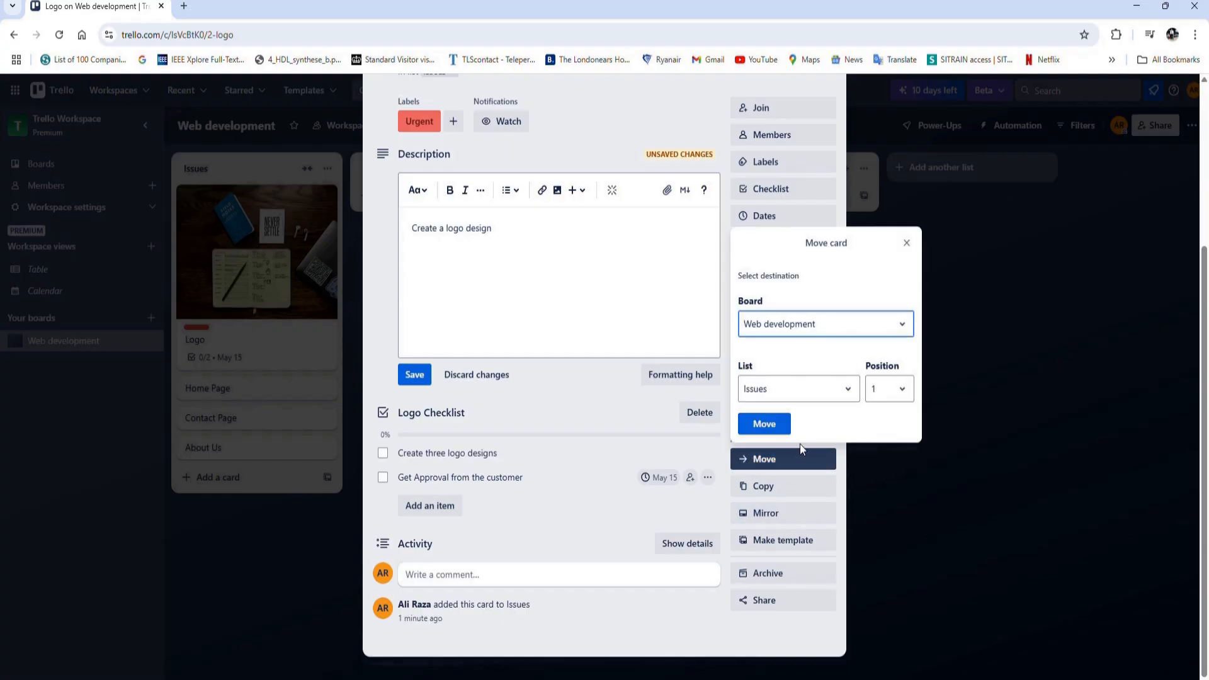
{"action": "left_click", "coordinate": [913, 322]}
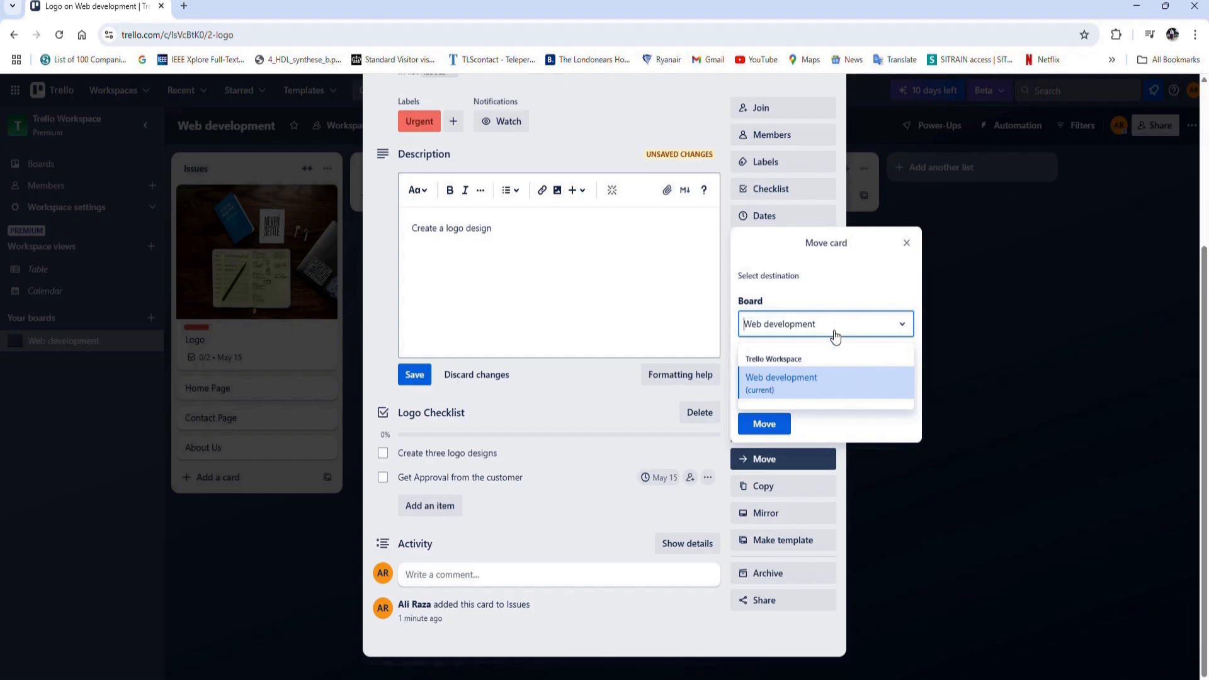
{"action": "left_click", "coordinate": [907, 242]}
{"action": "left_click", "coordinate": [907, 243]}
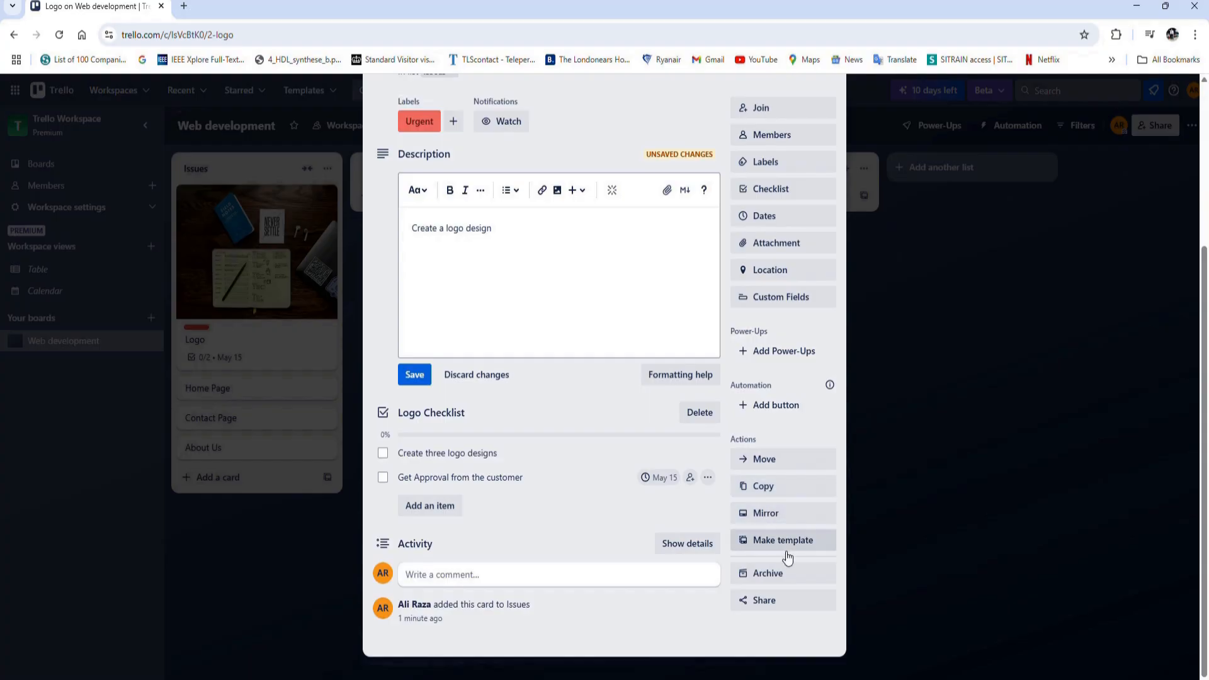
Save the Logo card's description "Create a logo design" and close the card
{"action": "scroll", "coordinate": [750, 233], "scroll_direction": "up", "scroll_amount": 3}
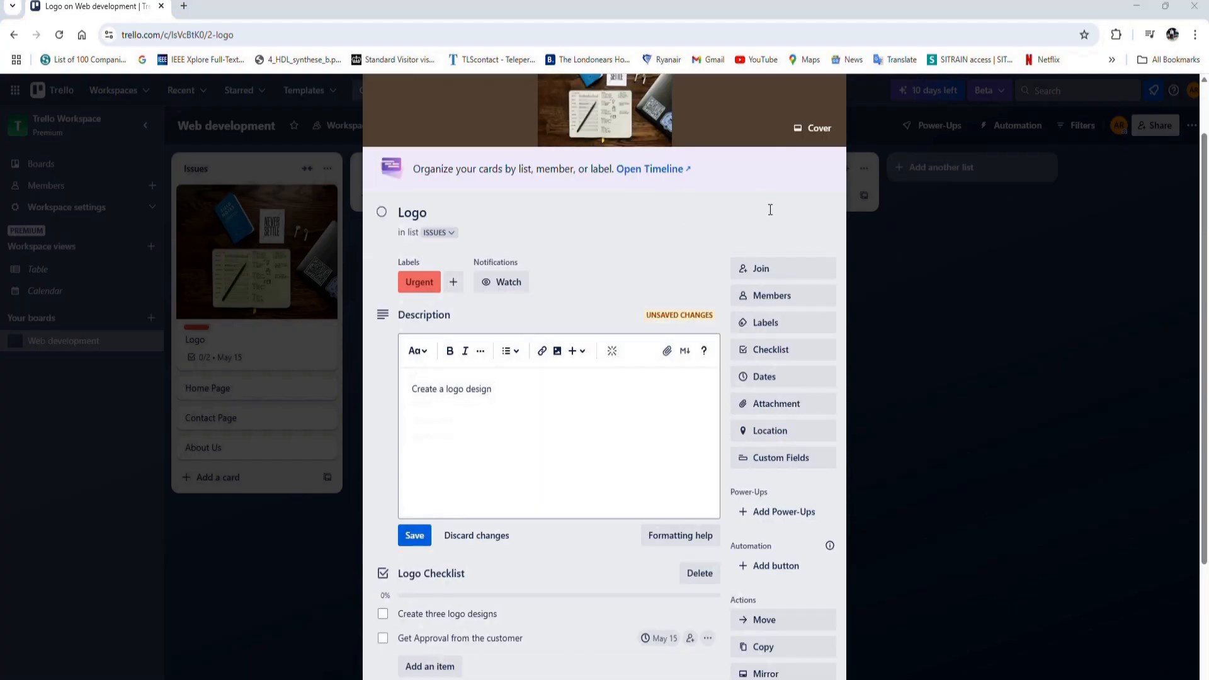
{"action": "scroll", "coordinate": [765, 207], "scroll_direction": "up", "scroll_amount": 2}
{"action": "scroll", "coordinate": [765, 211], "scroll_direction": "down", "scroll_amount": 3}
{"action": "scroll", "coordinate": [766, 215], "scroll_direction": "up", "scroll_amount": 3}
{"action": "scroll", "coordinate": [766, 215], "scroll_direction": "up", "scroll_amount": 2}
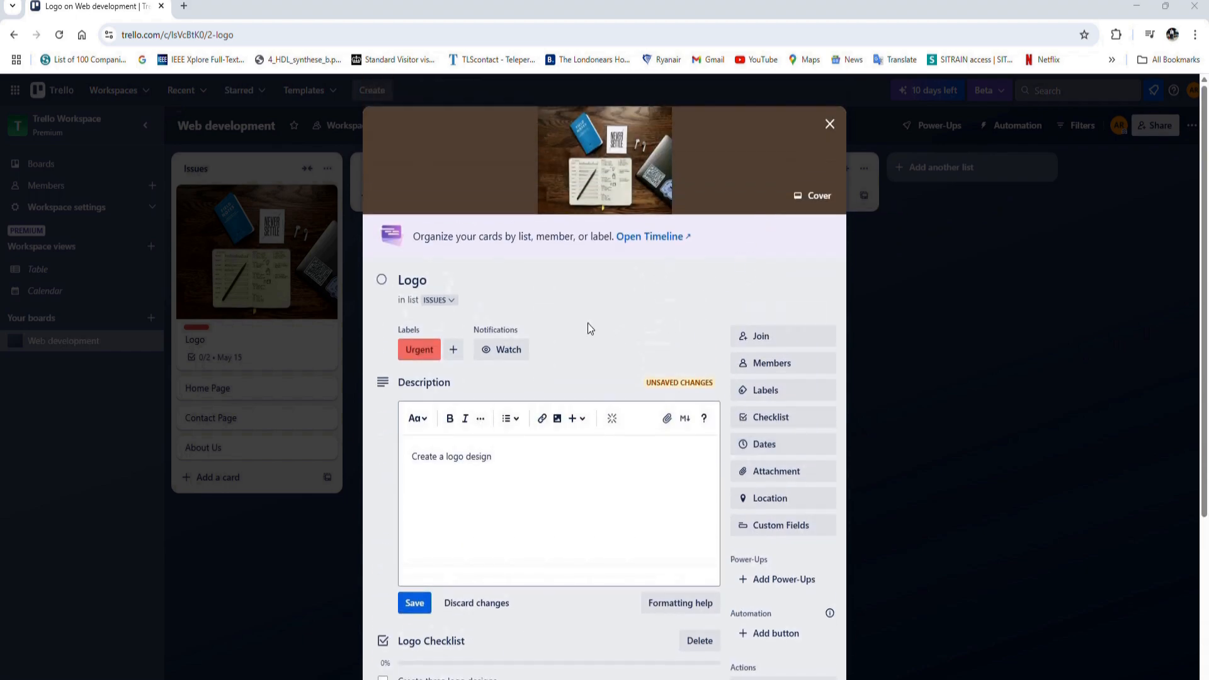
{"action": "left_click", "coordinate": [413, 609]}
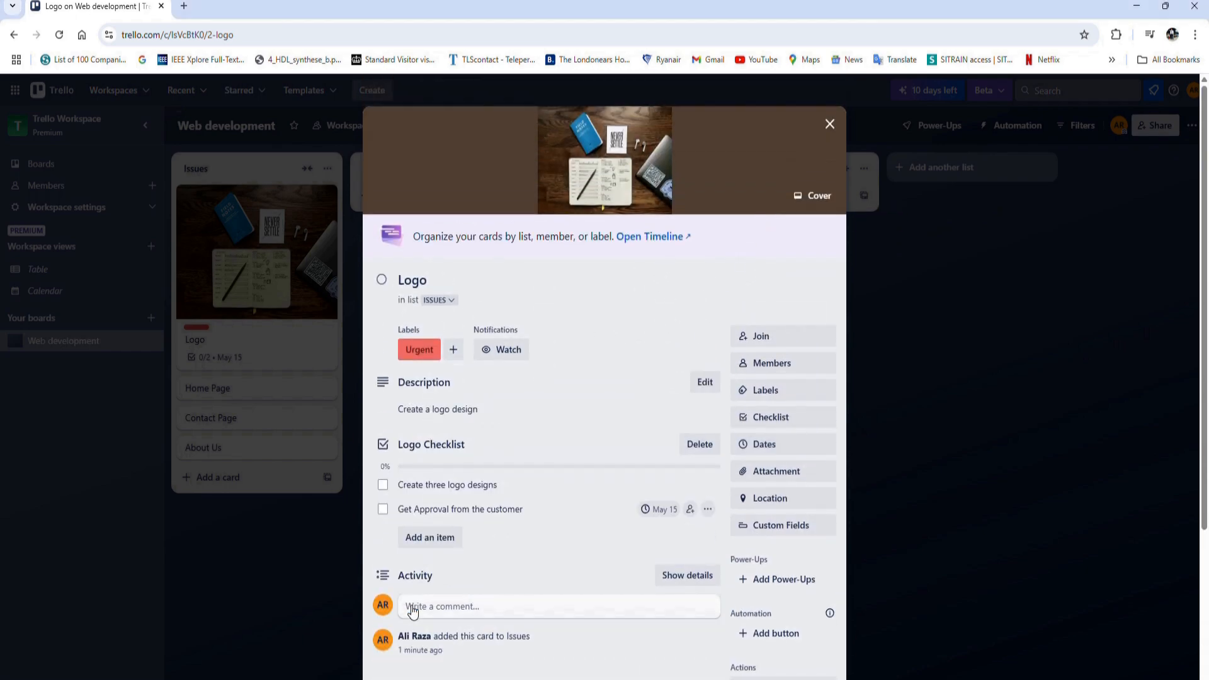
{"action": "left_click", "coordinate": [830, 124]}
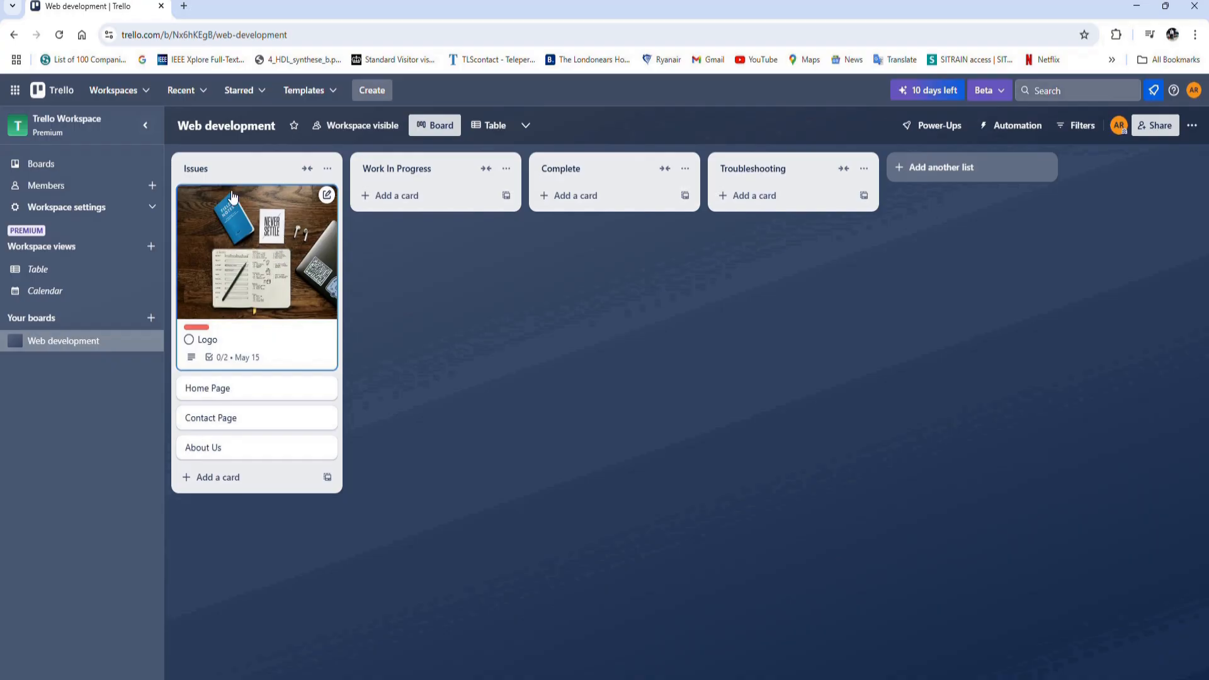
Move the Logo card to the Work In Progress list and mark both Logo Checklist items as complete
{"action": "left_click_drag", "start_coordinate": [255, 240], "coordinate": [422, 233]}
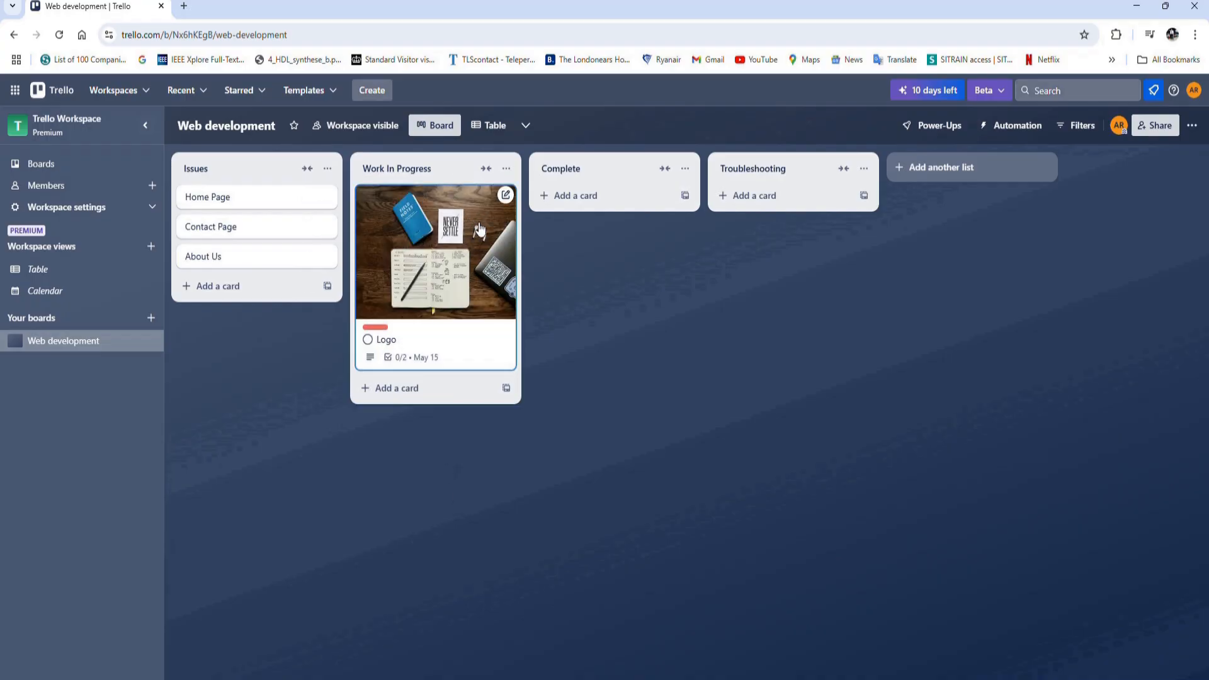
{"action": "left_click", "coordinate": [505, 195]}
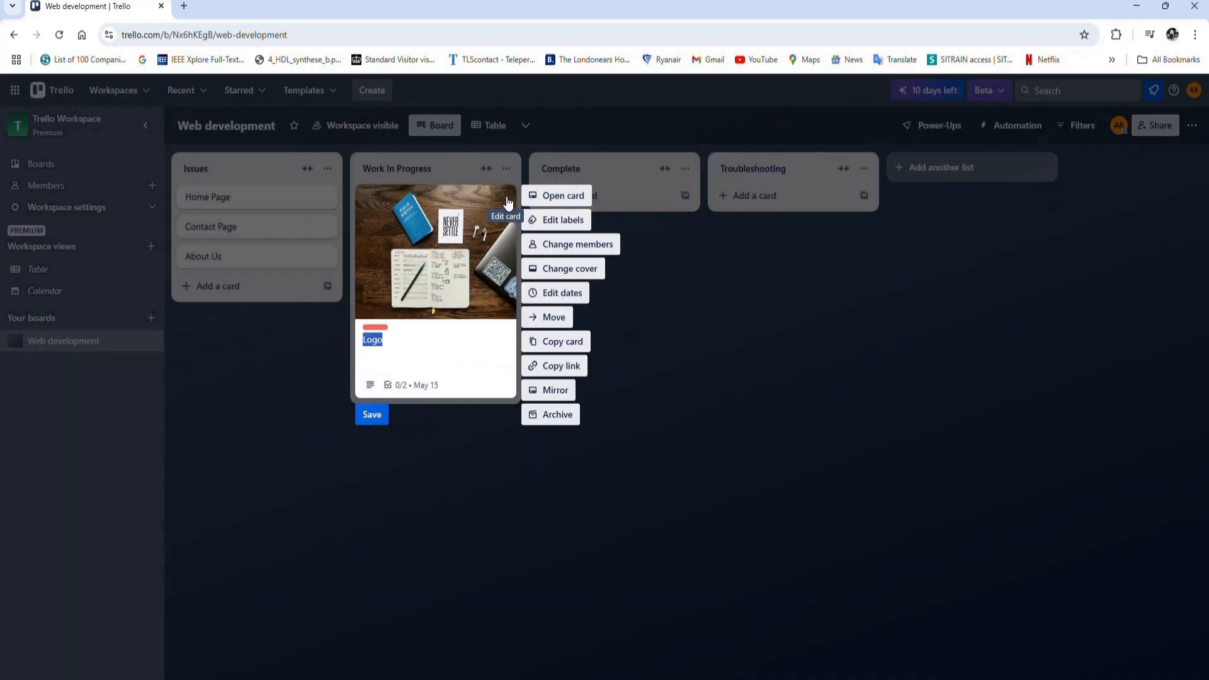
{"action": "left_click", "coordinate": [557, 196]}
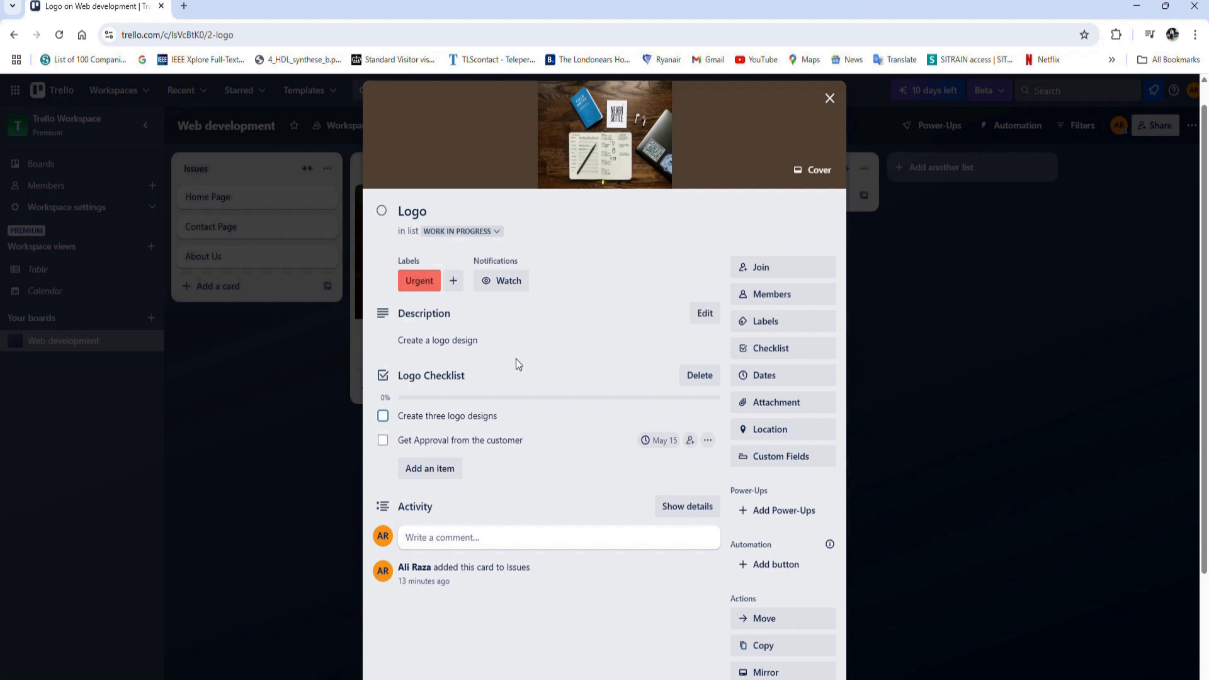
{"action": "left_click", "coordinate": [383, 416]}
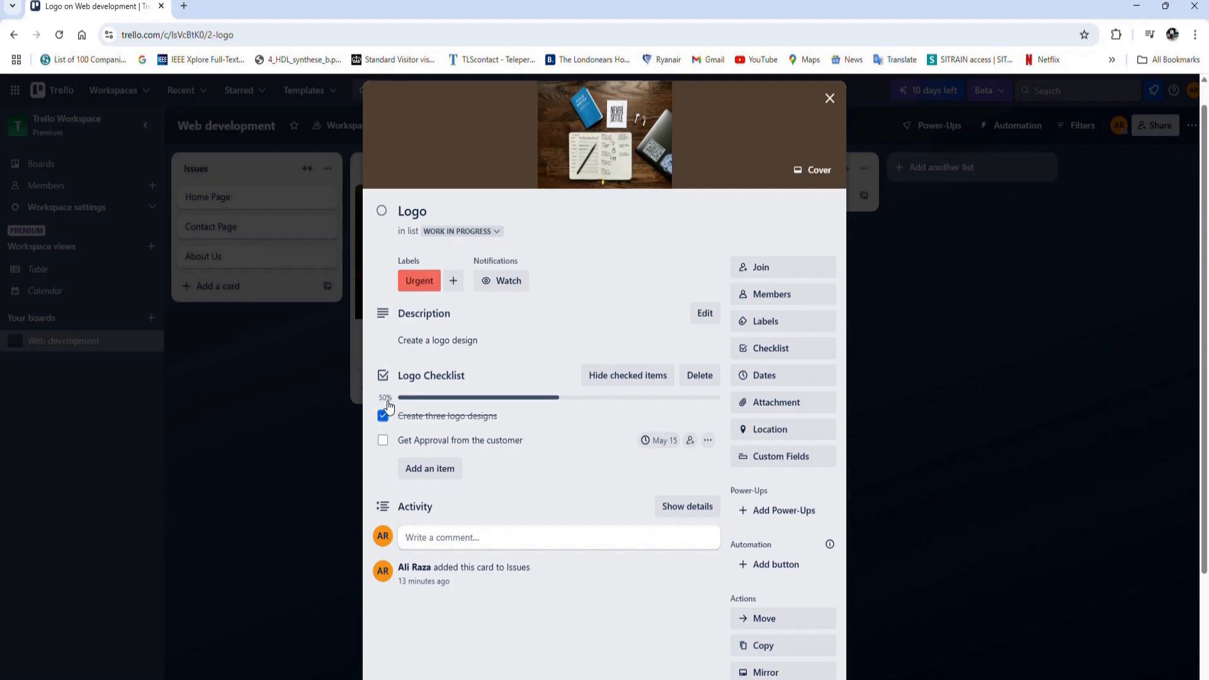
{"action": "left_click", "coordinate": [383, 440]}
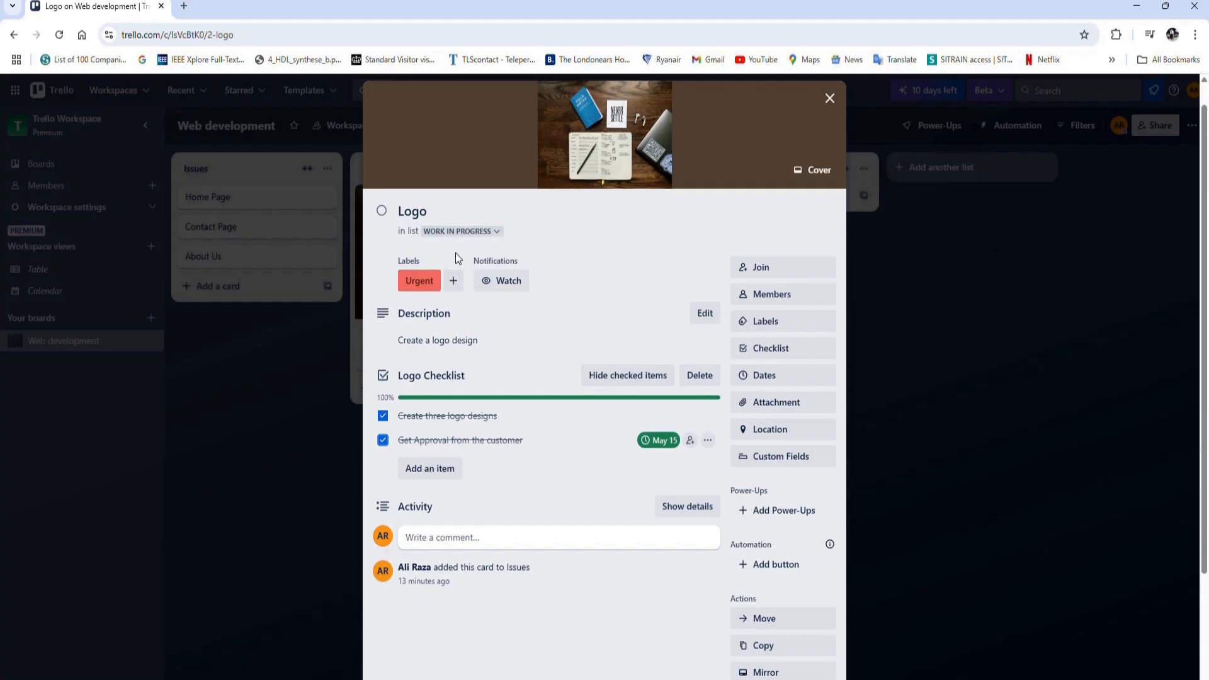
Close the Logo card and move it from Work In Progress to the Complete list
{"action": "left_click", "coordinate": [461, 231]}
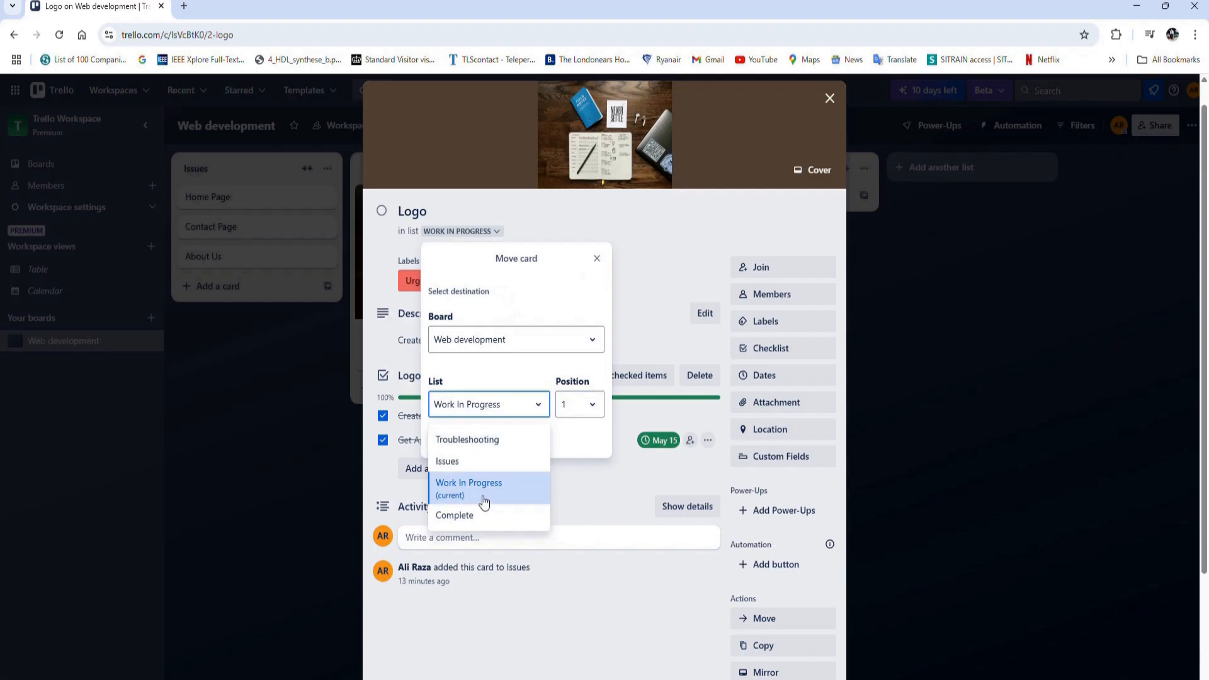
{"action": "left_click", "coordinate": [704, 235]}
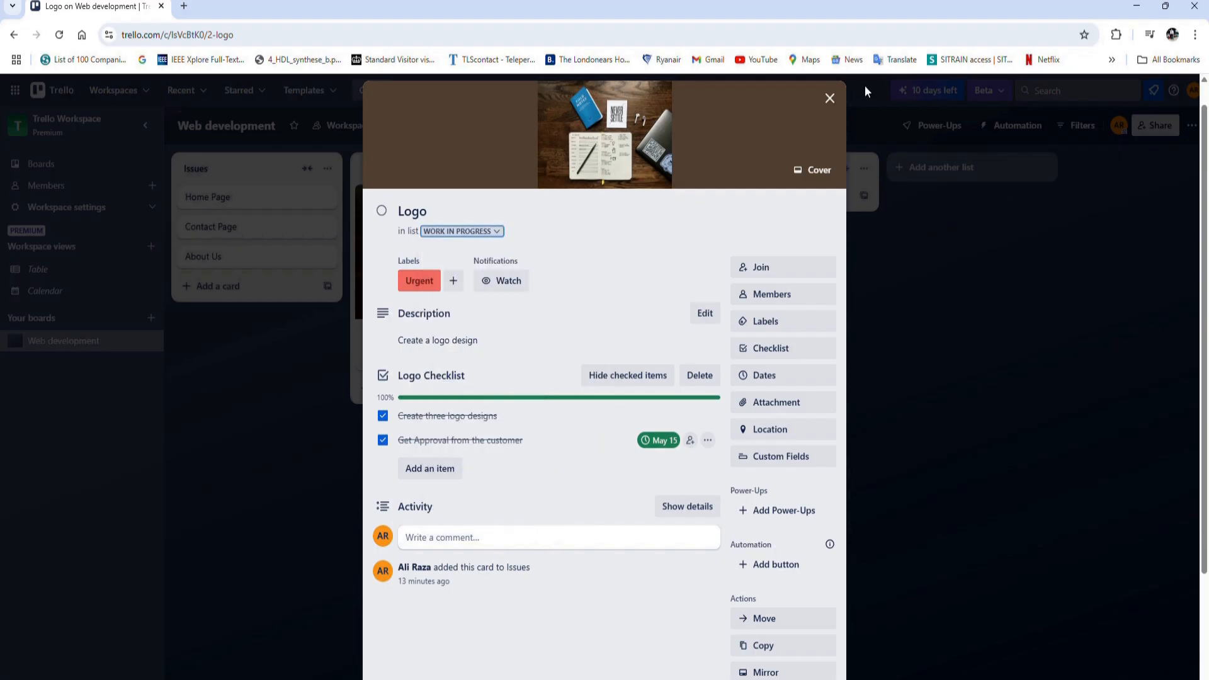
{"action": "left_click", "coordinate": [830, 99]}
{"action": "left_click_drag", "start_coordinate": [429, 237], "coordinate": [604, 217]}
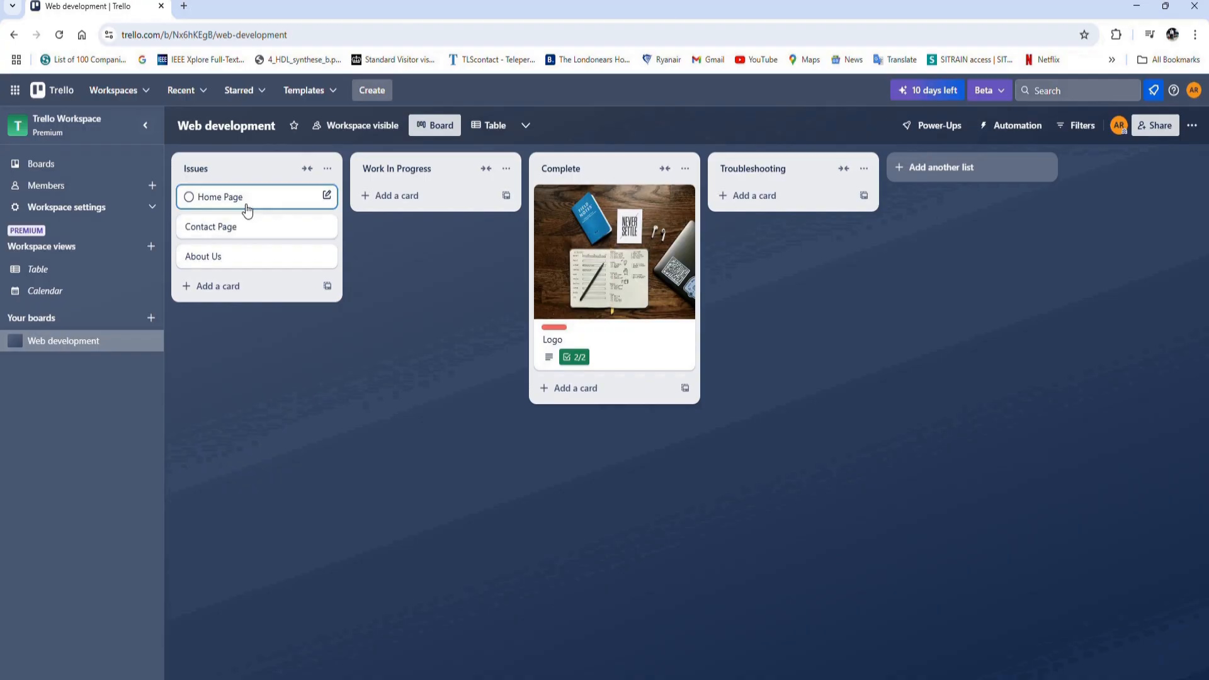
Move Home Page through Work In Progress to Complete, and move Contact Page and About Us directly to Complete below it
{"action": "key", "text": "."}
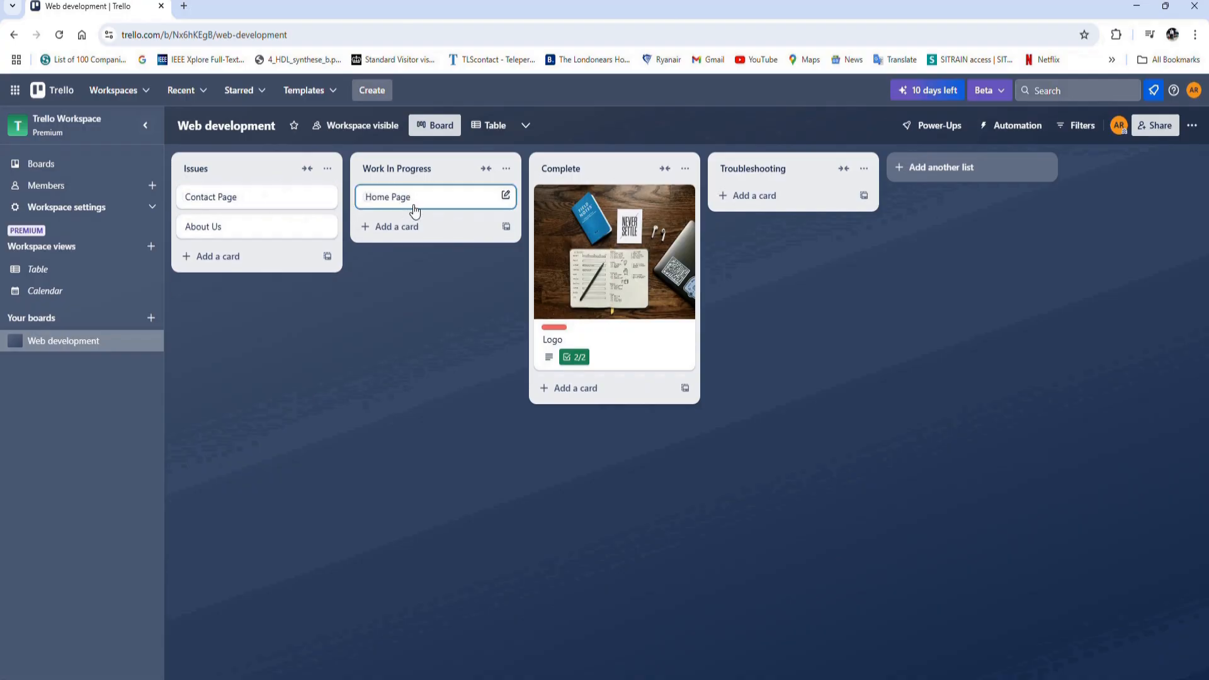
{"action": "left_click_drag", "start_coordinate": [446, 211], "coordinate": [605, 398]}
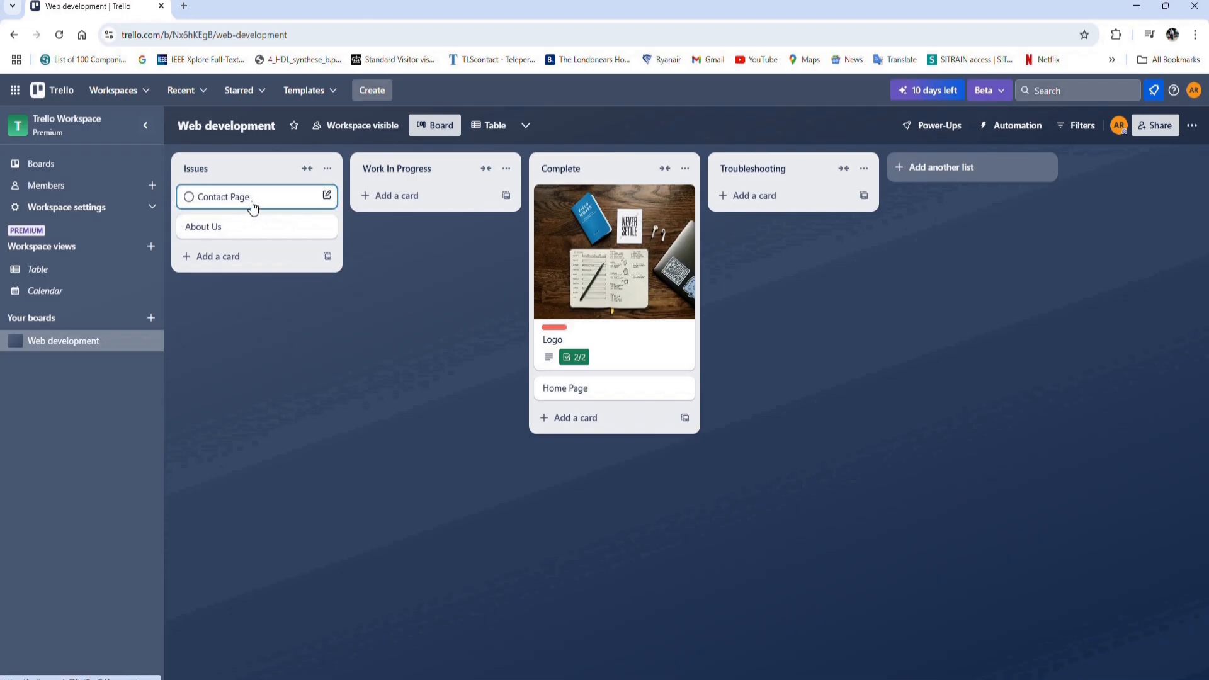
{"action": "left_click_drag", "start_coordinate": [276, 205], "coordinate": [621, 423]}
{"action": "left_click_drag", "start_coordinate": [240, 228], "coordinate": [598, 457]}
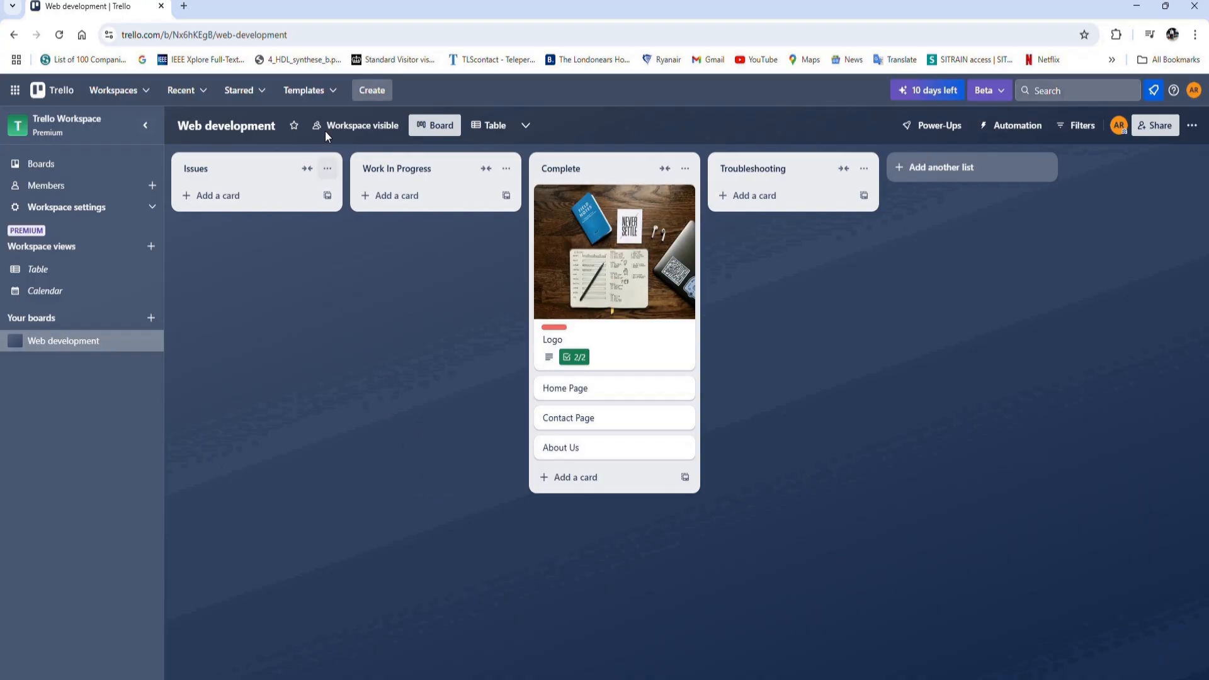
Browse the template gallery and open the Client Workflow Management template in the Project management category
{"action": "left_click", "coordinate": [319, 92]}
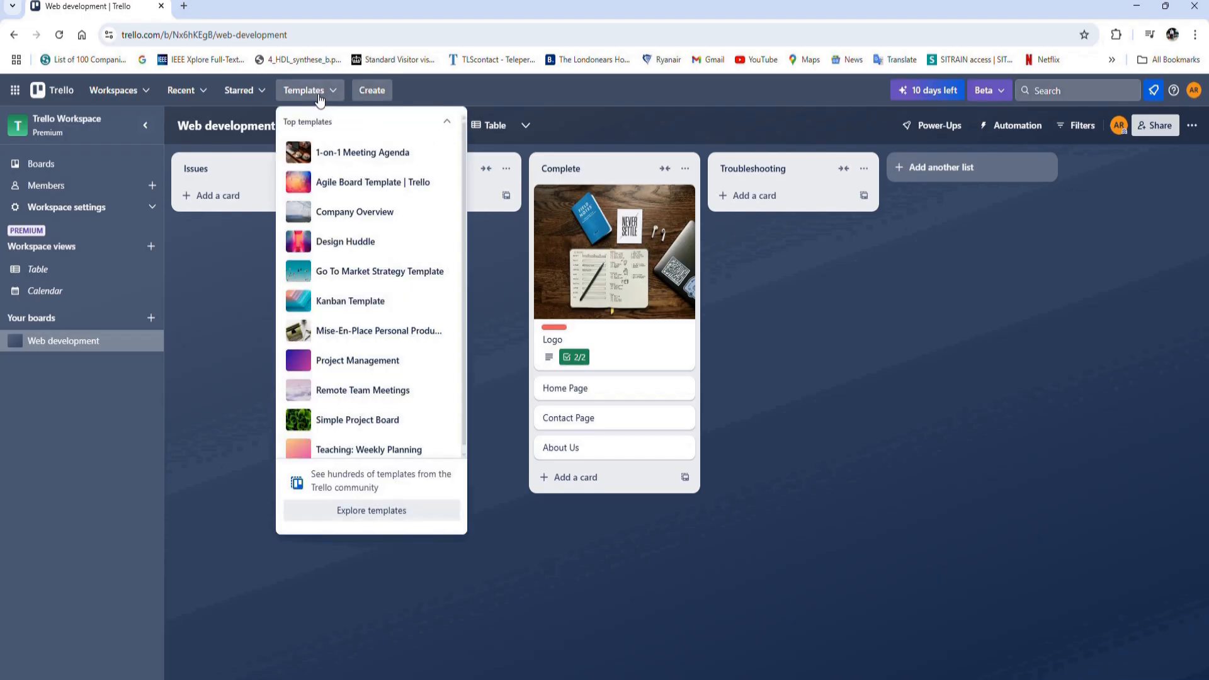
{"action": "left_click", "coordinate": [354, 512]}
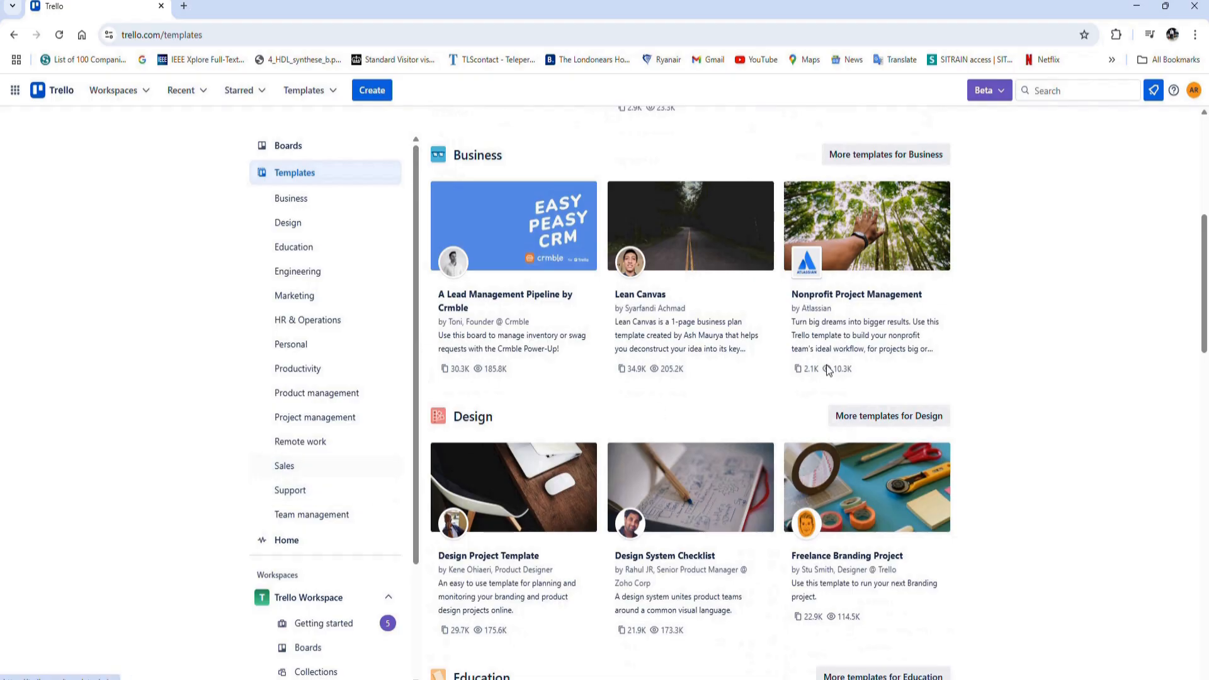
{"action": "scroll", "coordinate": [795, 298], "scroll_direction": "down", "scroll_amount": 6}
{"action": "scroll", "coordinate": [795, 298], "scroll_direction": "up", "scroll_amount": 12}
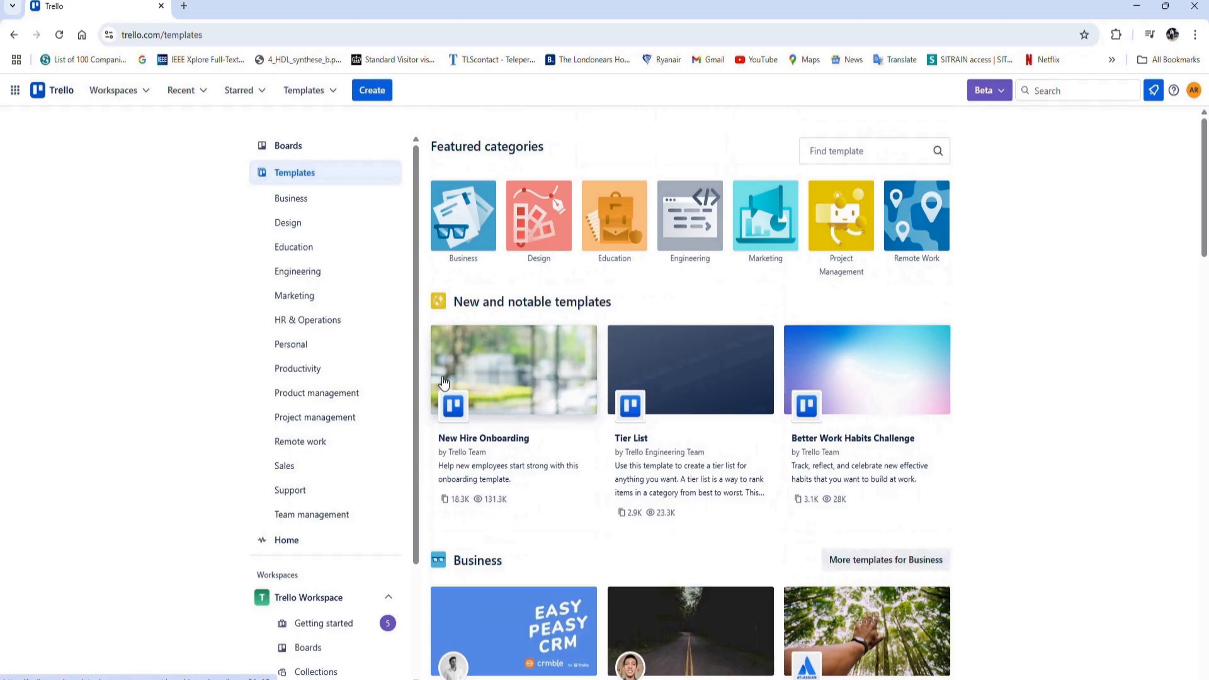
{"action": "left_click", "coordinate": [320, 421]}
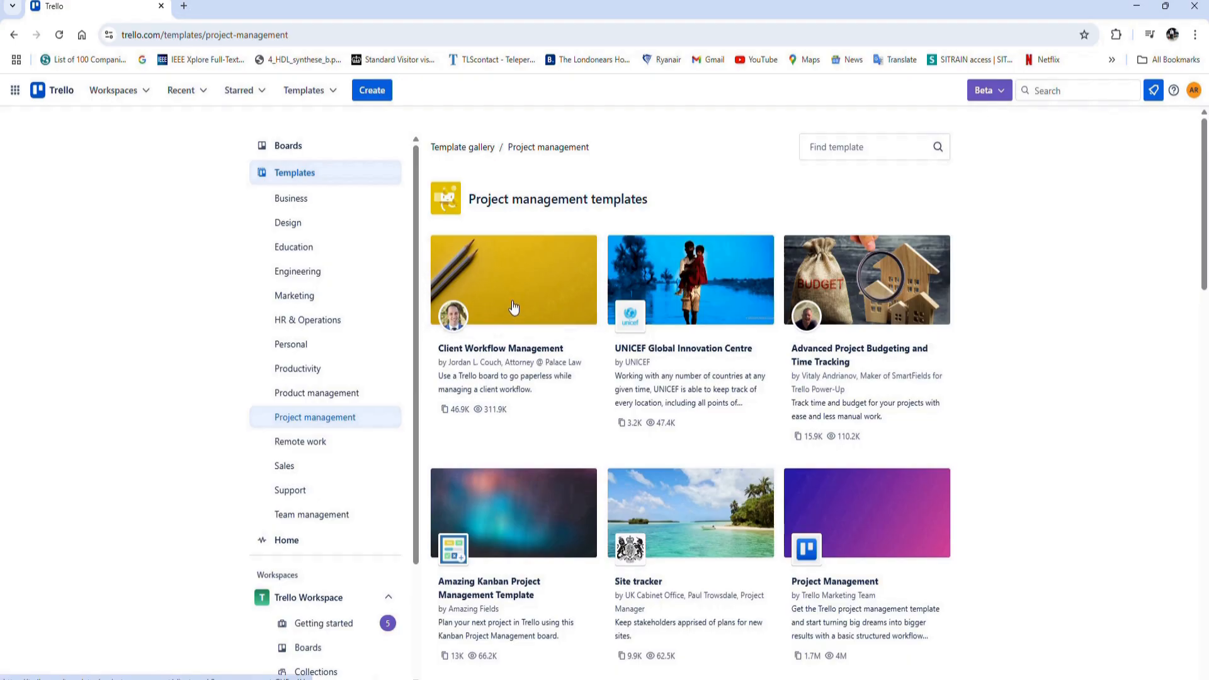
{"action": "left_click", "coordinate": [517, 291]}
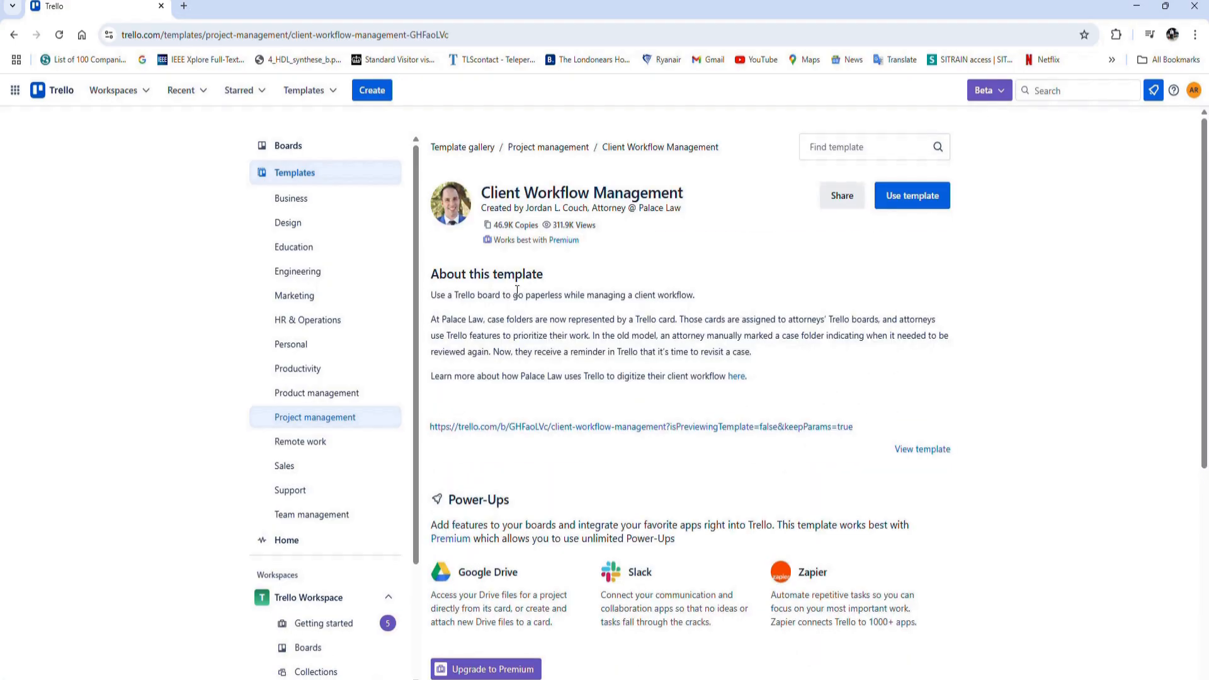
Create a board from the Client Workflow Management template titled "Webdevelopment for Customer X", keeping its cards and template cards
{"action": "left_click", "coordinate": [917, 200]}
{"action": "key", "text": "BackSpace"}
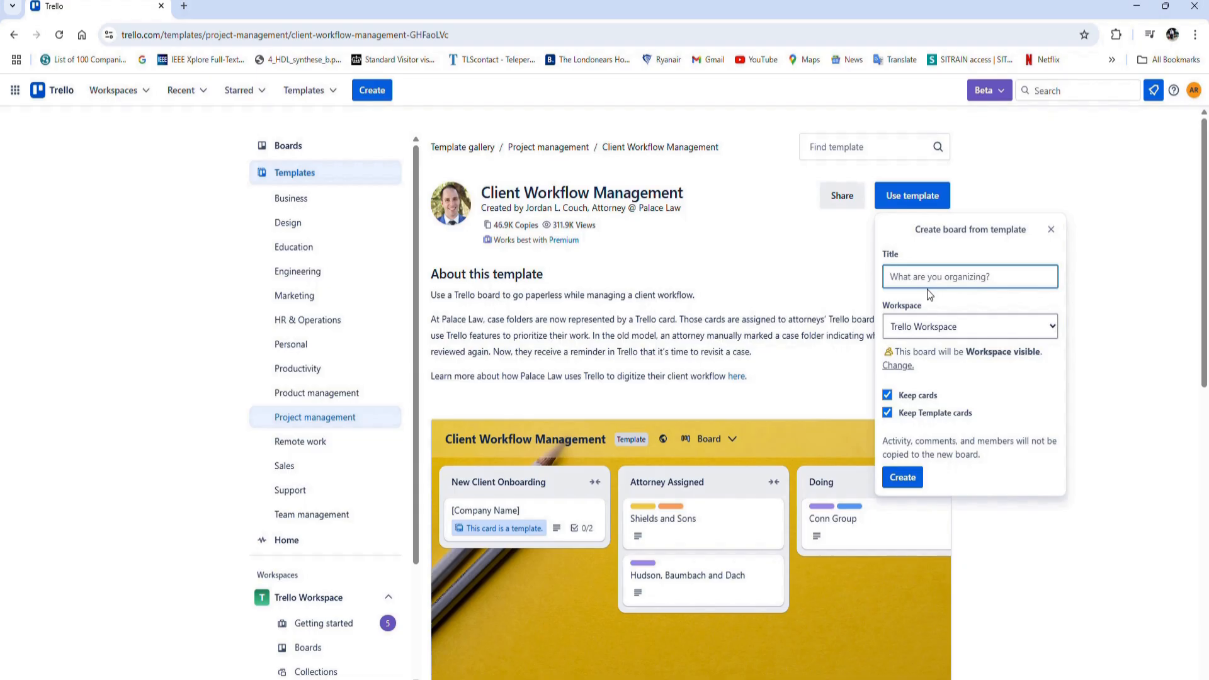
{"action": "type", "text": "Webdevelopment for Customer X"}
{"action": "left_click", "coordinate": [902, 479]}
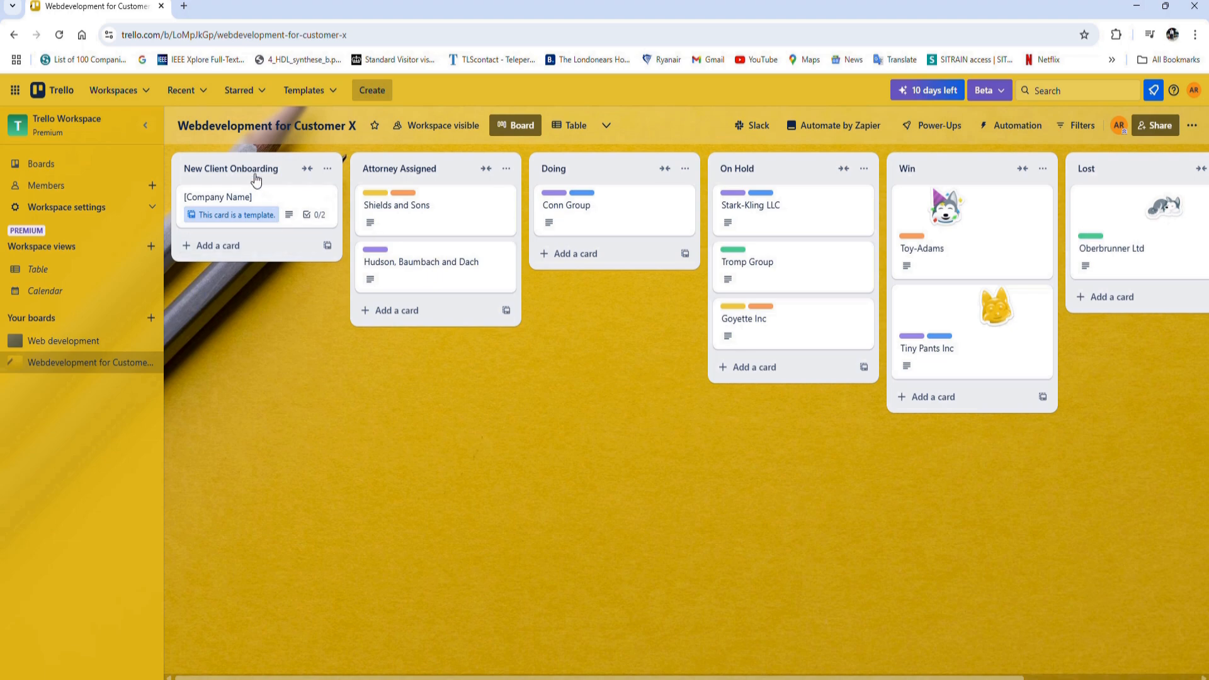
Look through the lists of the Webdevelopment for Customer X board and view its print settings without saving a PDF
{"action": "scroll", "coordinate": [244, 279], "scroll_direction": "right", "scroll_amount": 3}
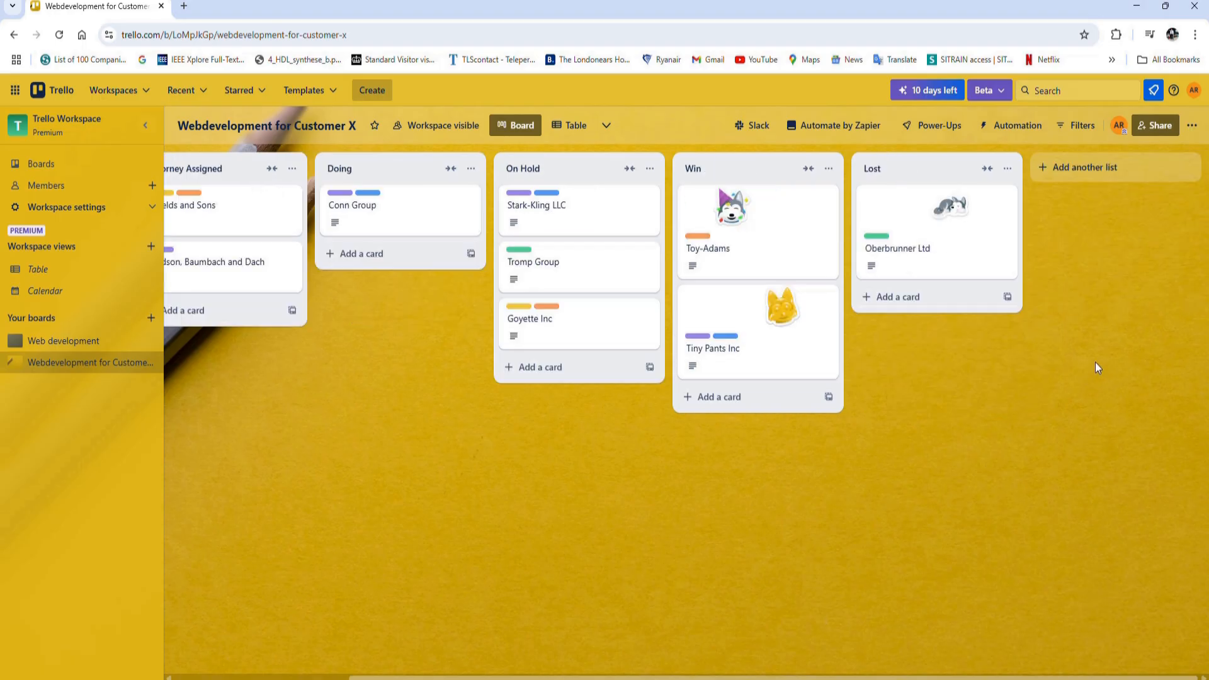
{"action": "left_click_drag", "start_coordinate": [830, 677], "coordinate": [630, 666]}
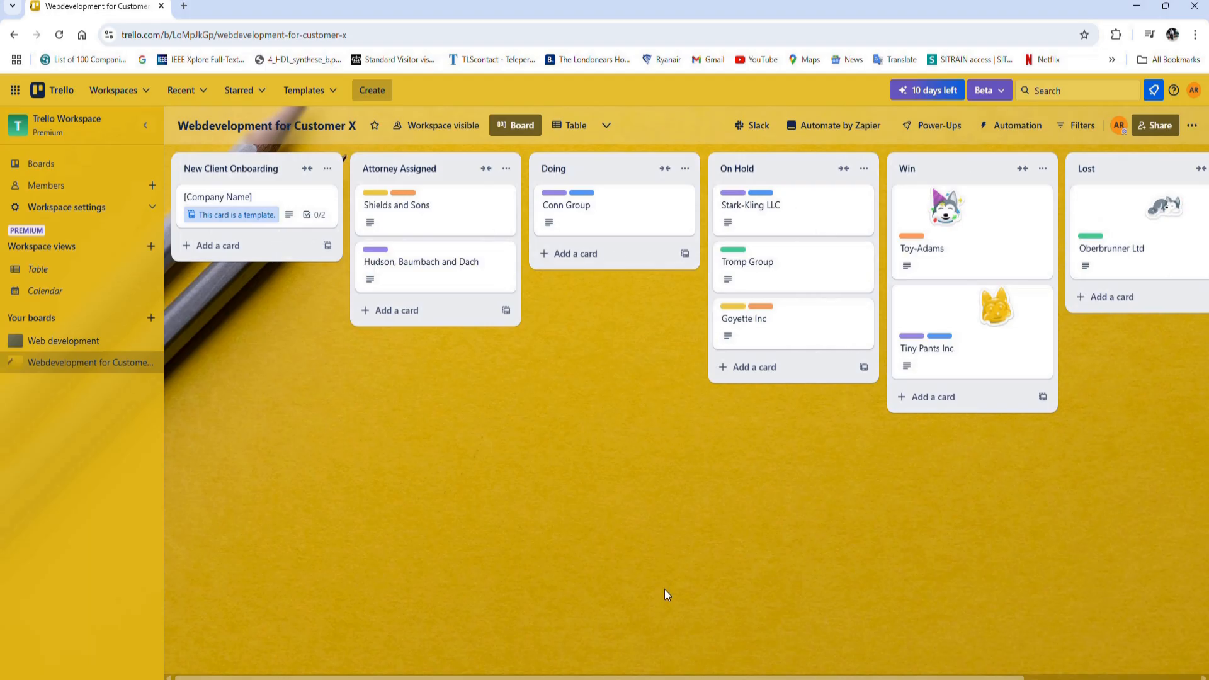
{"action": "scroll", "coordinate": [665, 592], "scroll_direction": "right", "scroll_amount": 3}
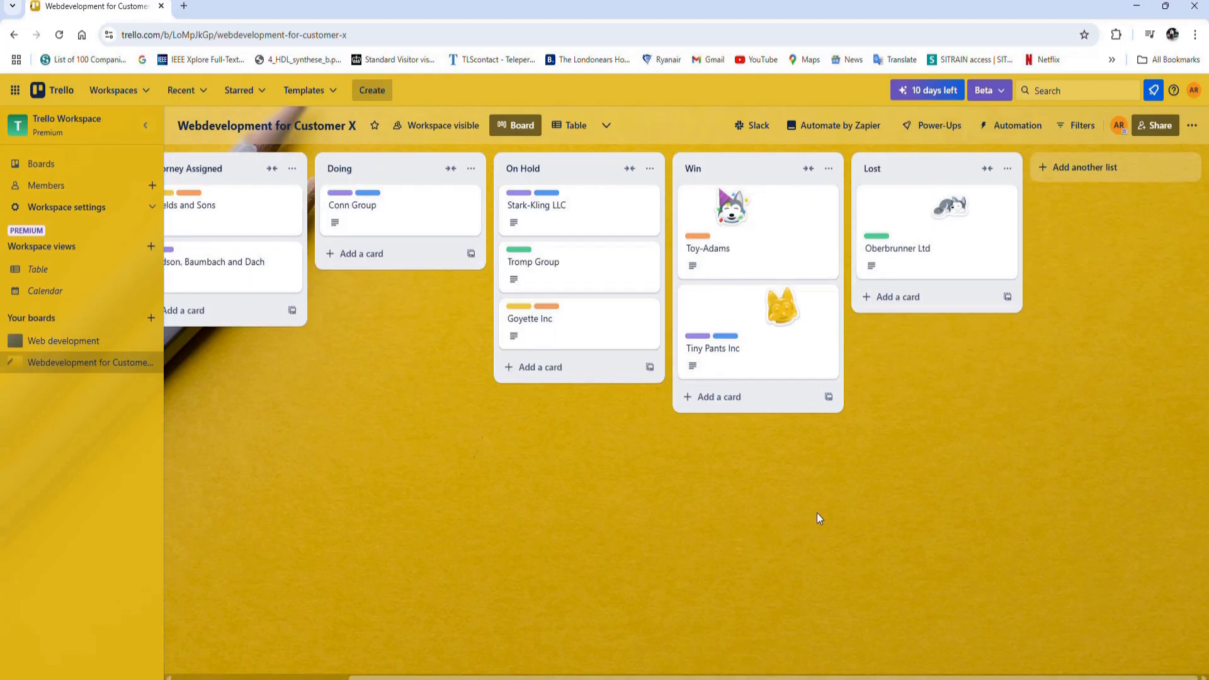
{"action": "left_click", "coordinate": [1193, 128]}
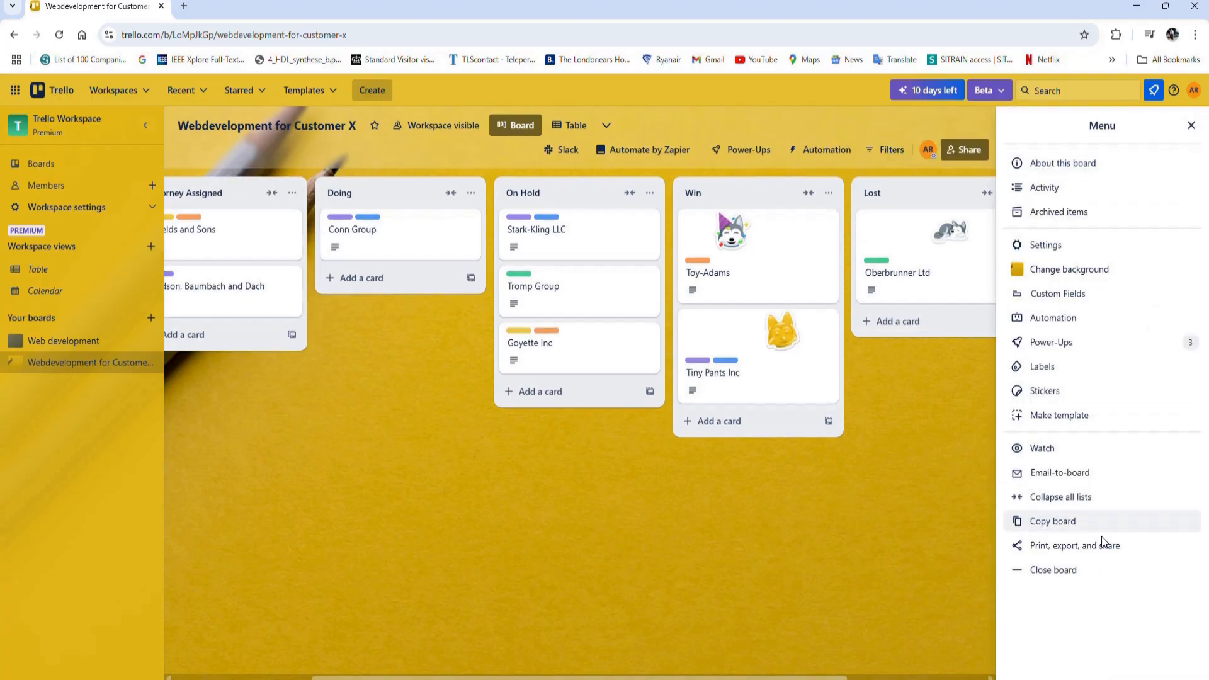
{"action": "left_click", "coordinate": [1103, 559]}
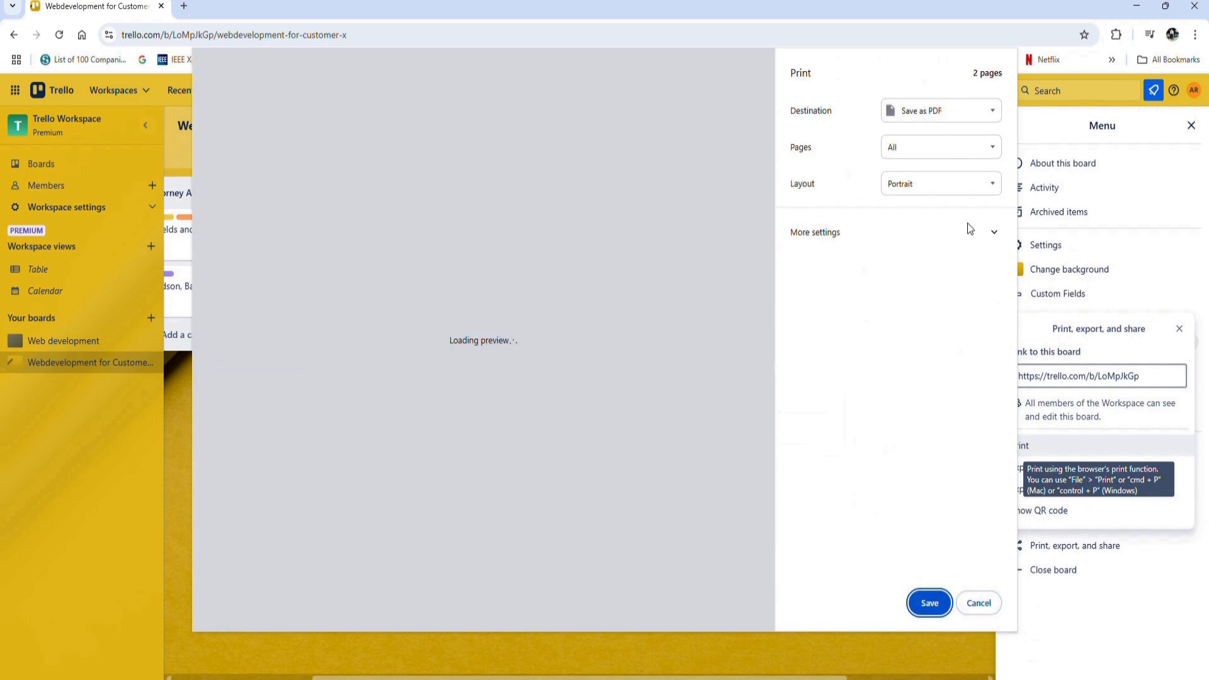
{"action": "left_click", "coordinate": [979, 602]}
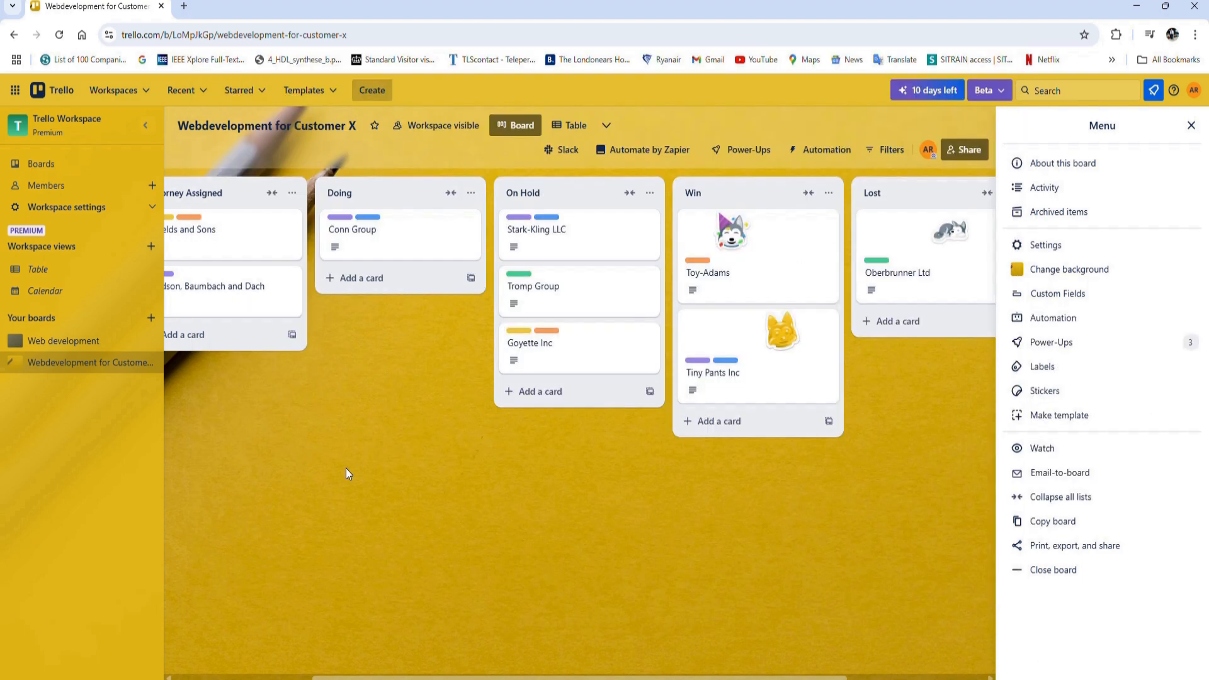